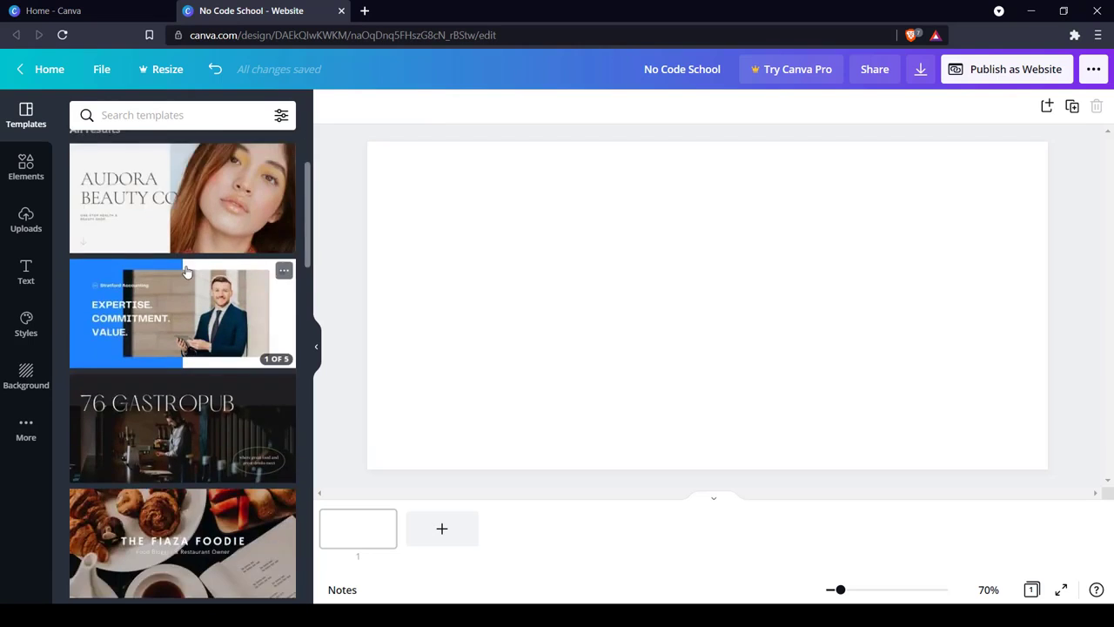
Apply all 5 pages of the Dark Blue and Red Dynamic Software Solutions Website template from the recommended templates.
scroll(186, 270, "up", 8)
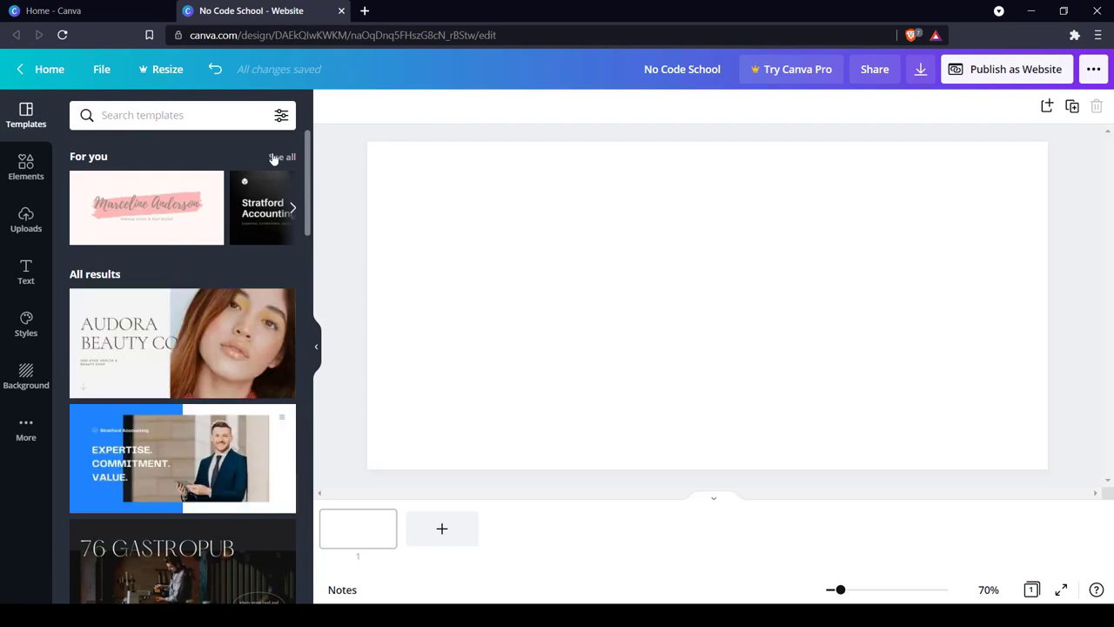
left_click(273, 159)
scroll(238, 259, "down", 1)
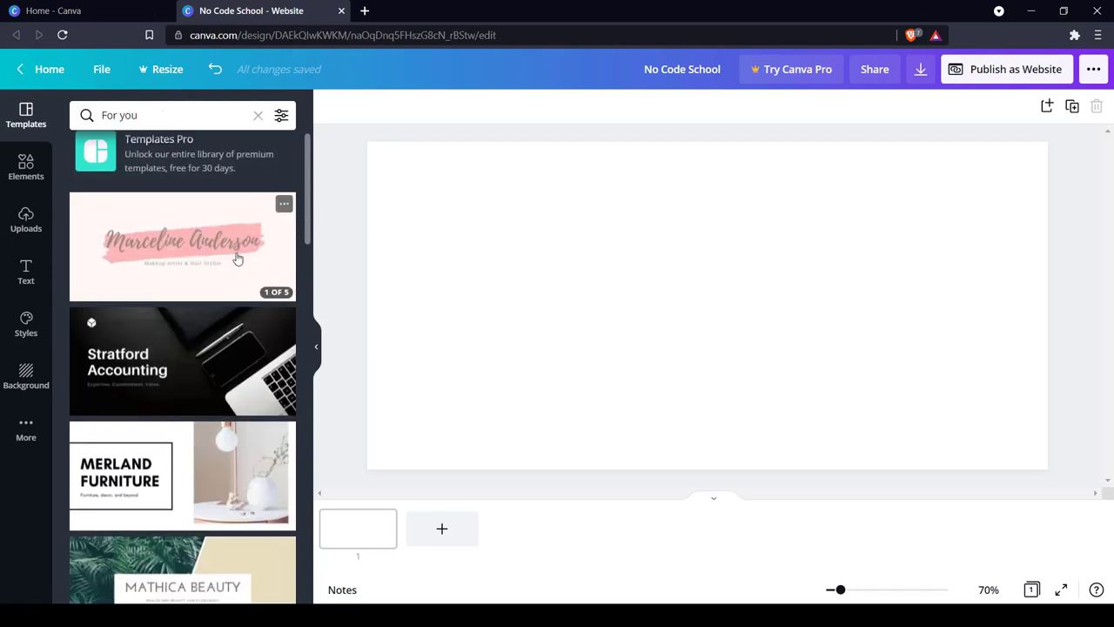
scroll(238, 258, "down", 5)
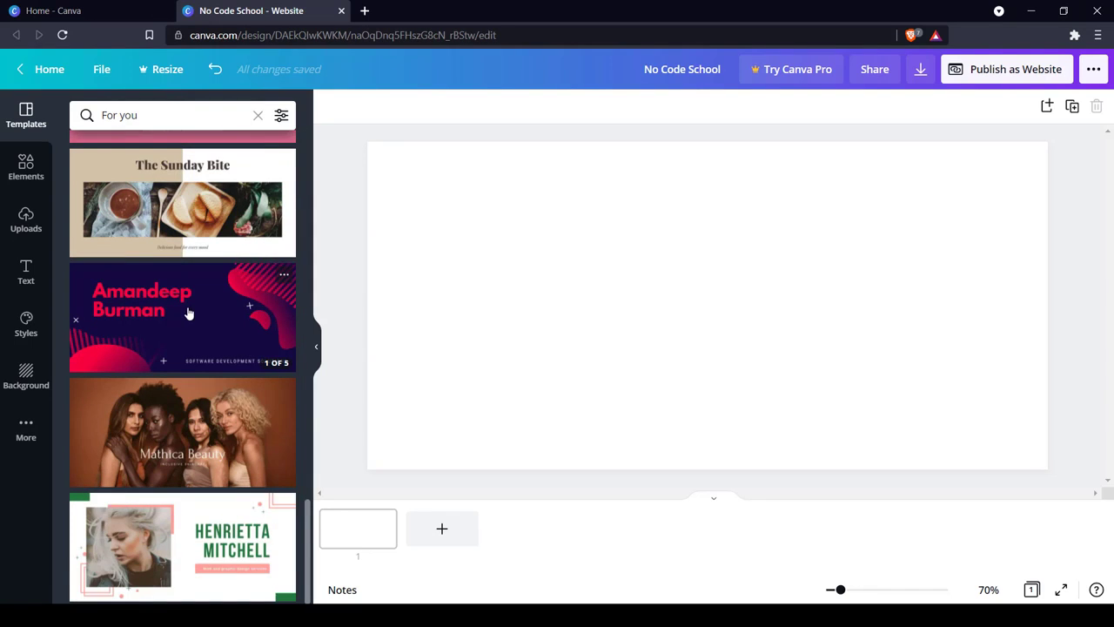
left_click(189, 313)
left_click(185, 153)
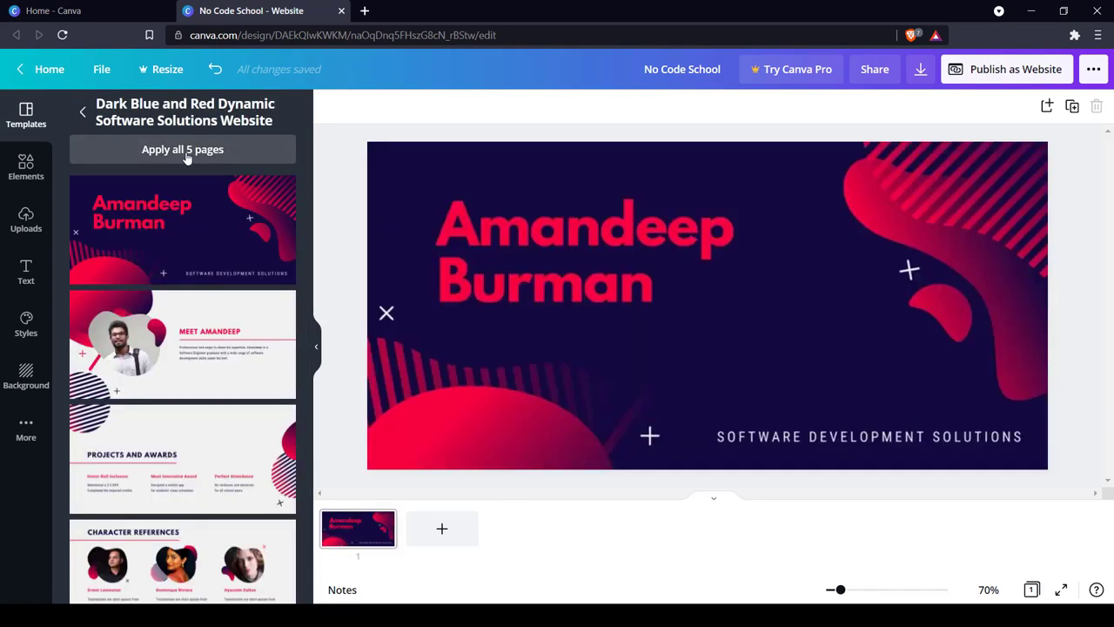
left_click(185, 154)
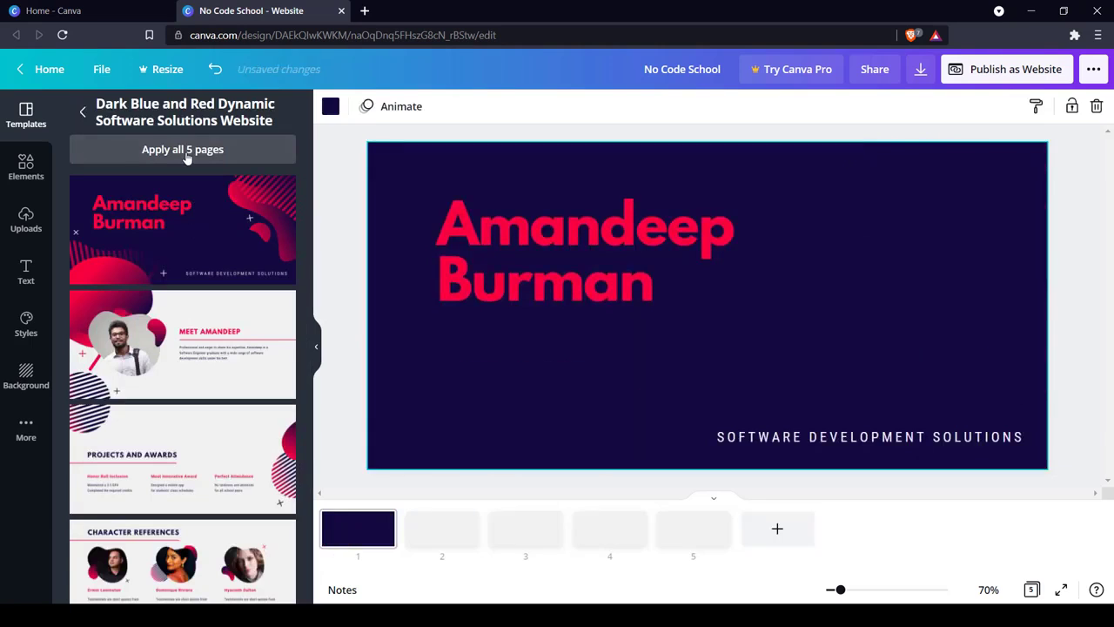
Replace the first page's title with "No Code School", widen its text box to fit one line, and shift it slightly left.
left_click(542, 242)
left_click_drag(621, 288, 647, 273)
double_click(646, 273)
type("N")
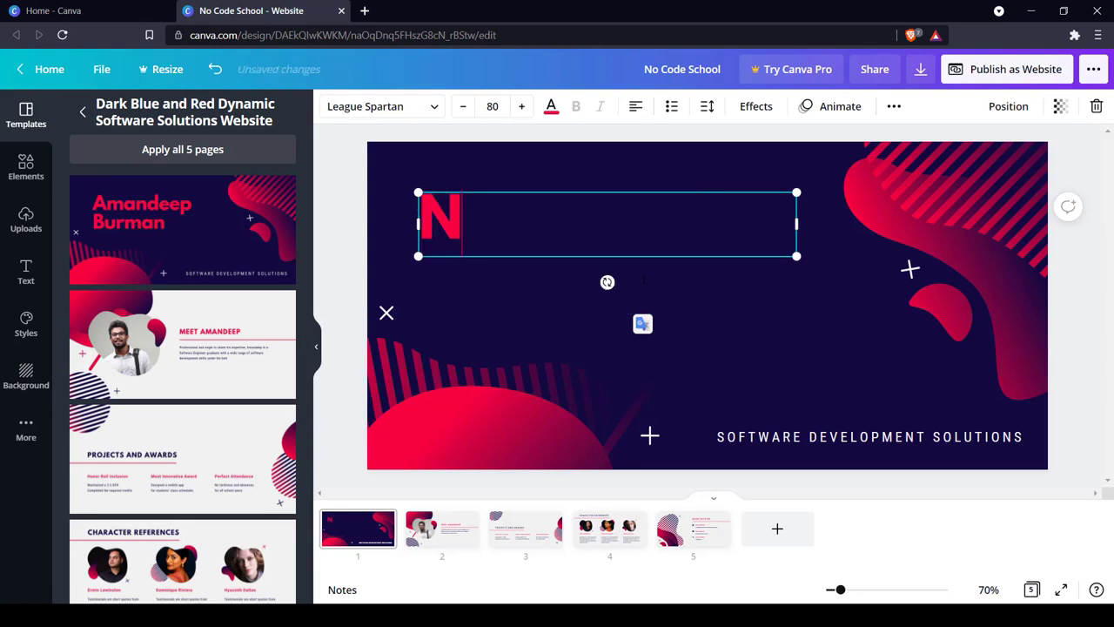
type("o Code School")
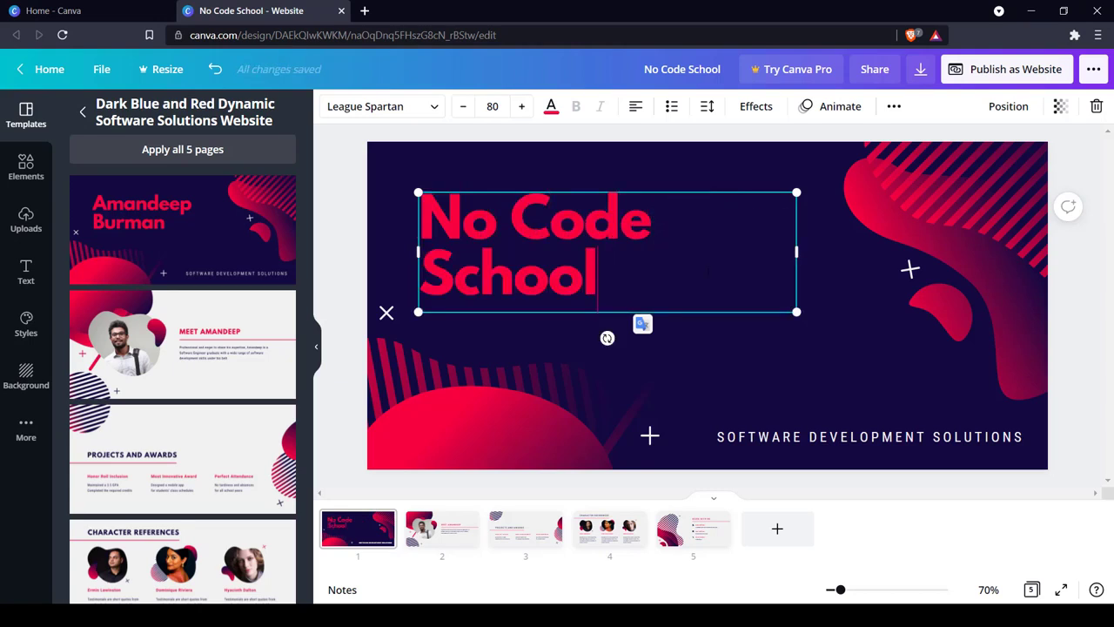
left_click_drag(798, 259, 854, 251)
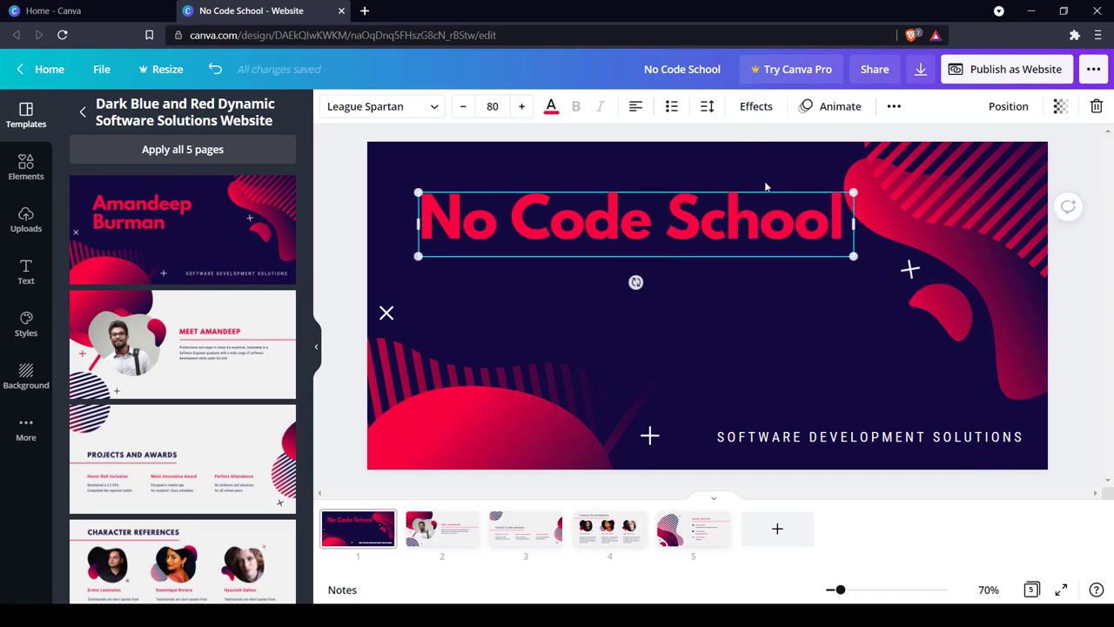
left_click_drag(768, 190, 750, 191)
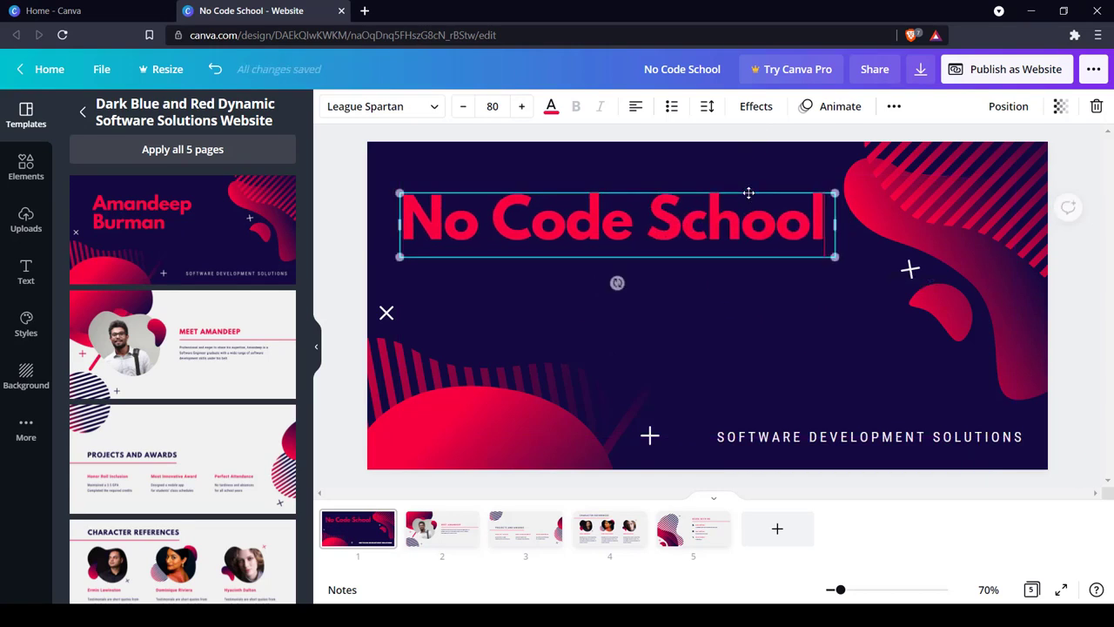
Replace the tagline at the bottom of the first page with "EDUCATING THE PUBLIC".
left_click(805, 438)
left_click(808, 438)
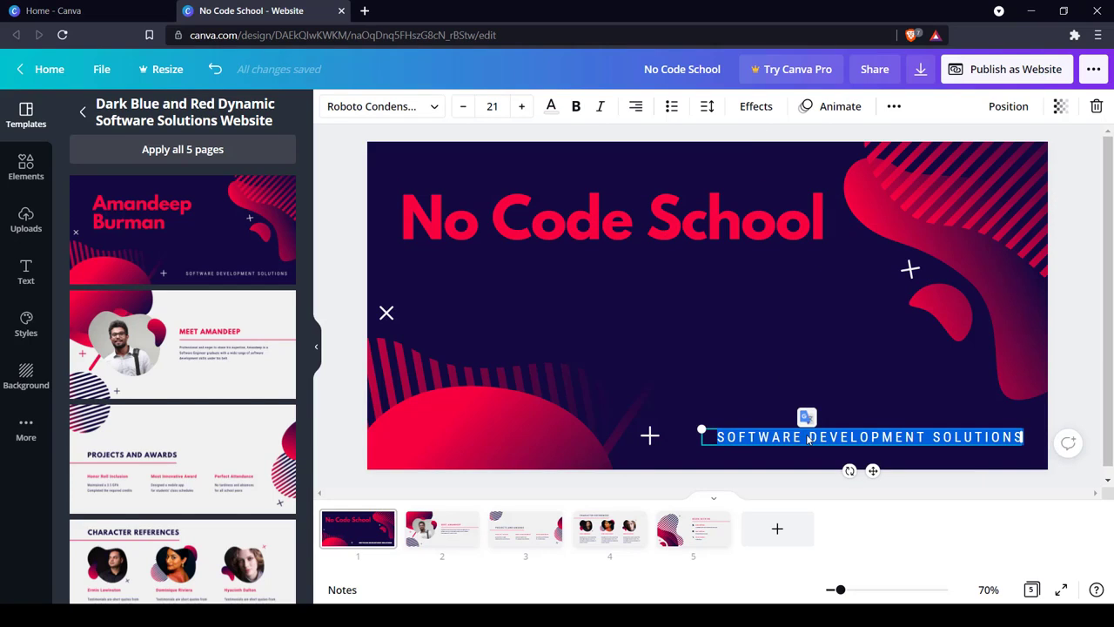
type("EDUCAT")
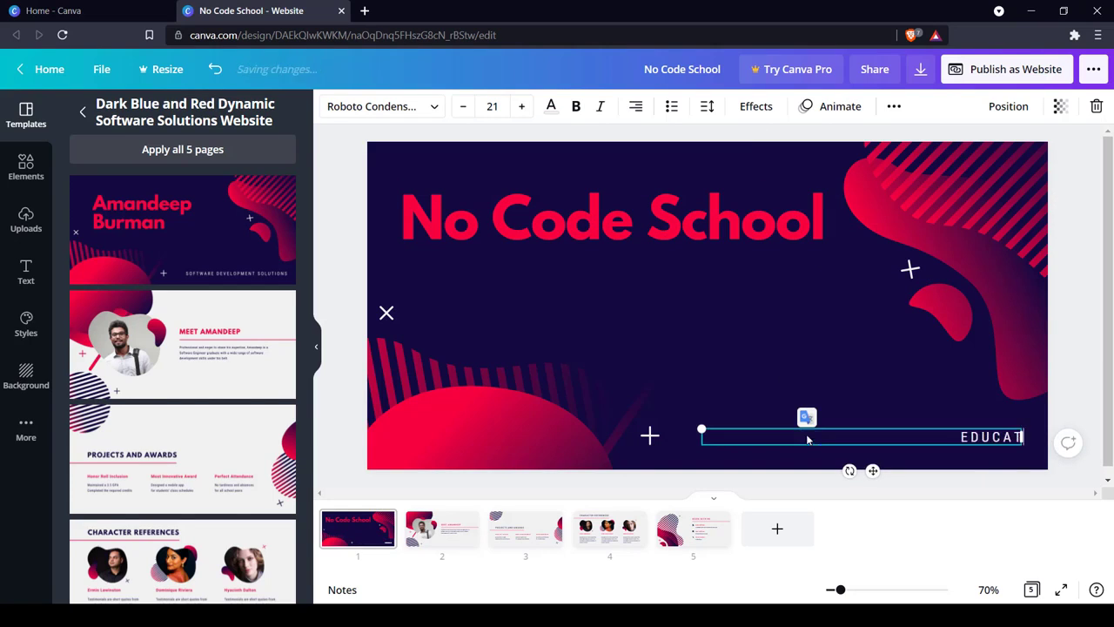
type("ING THE PUBLIC")
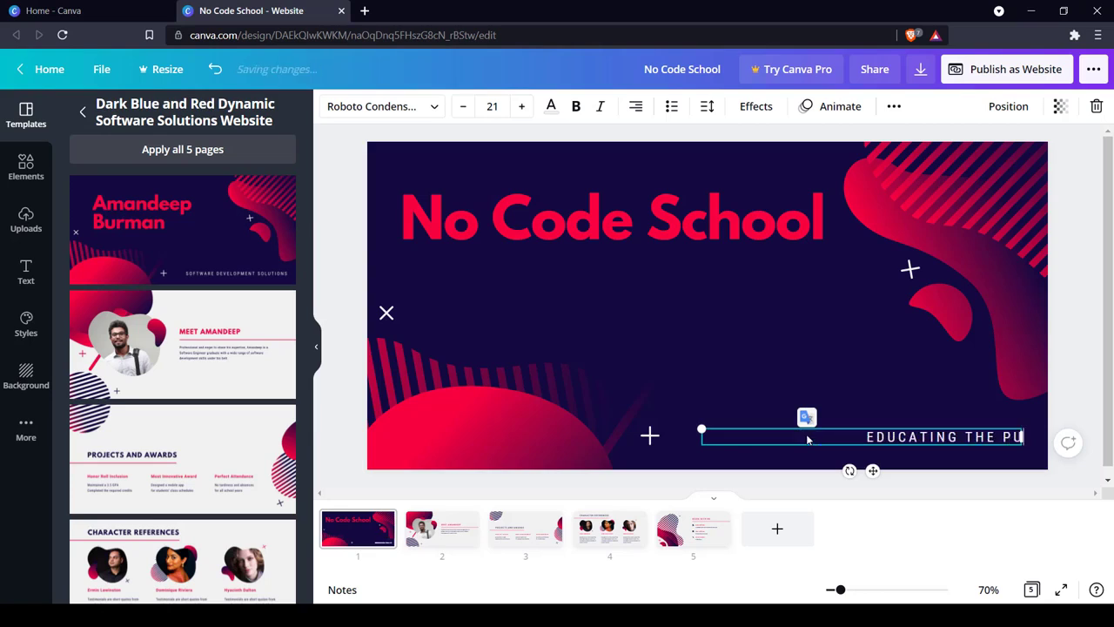
left_click(773, 399)
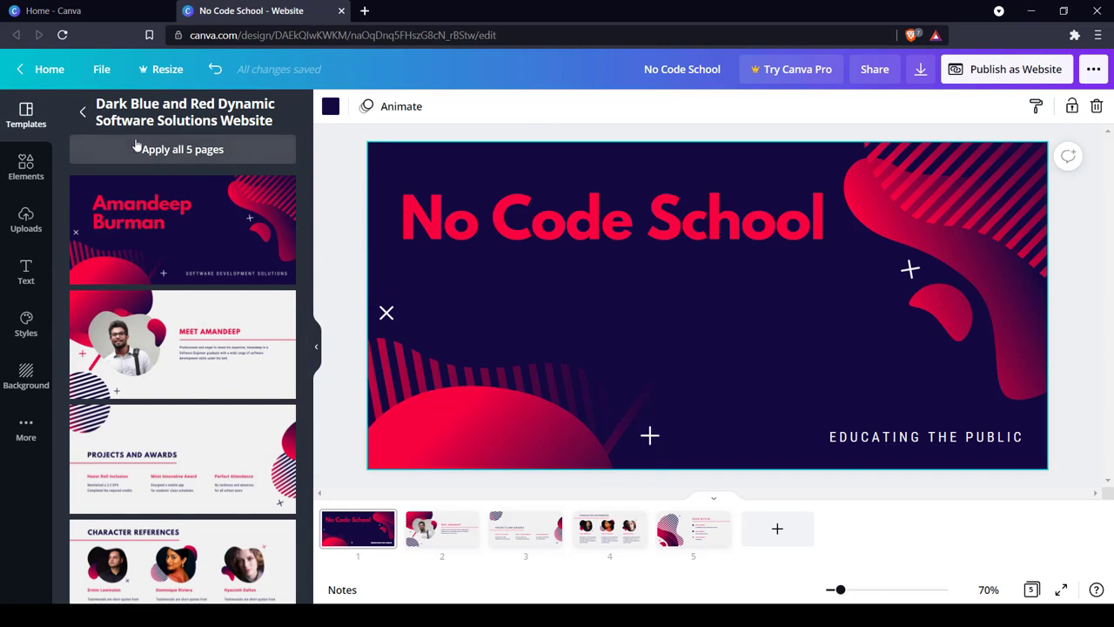
Replace the portrait on page 2 with the photo of the smiling man in glasses from an elements search for "person".
left_click(83, 111)
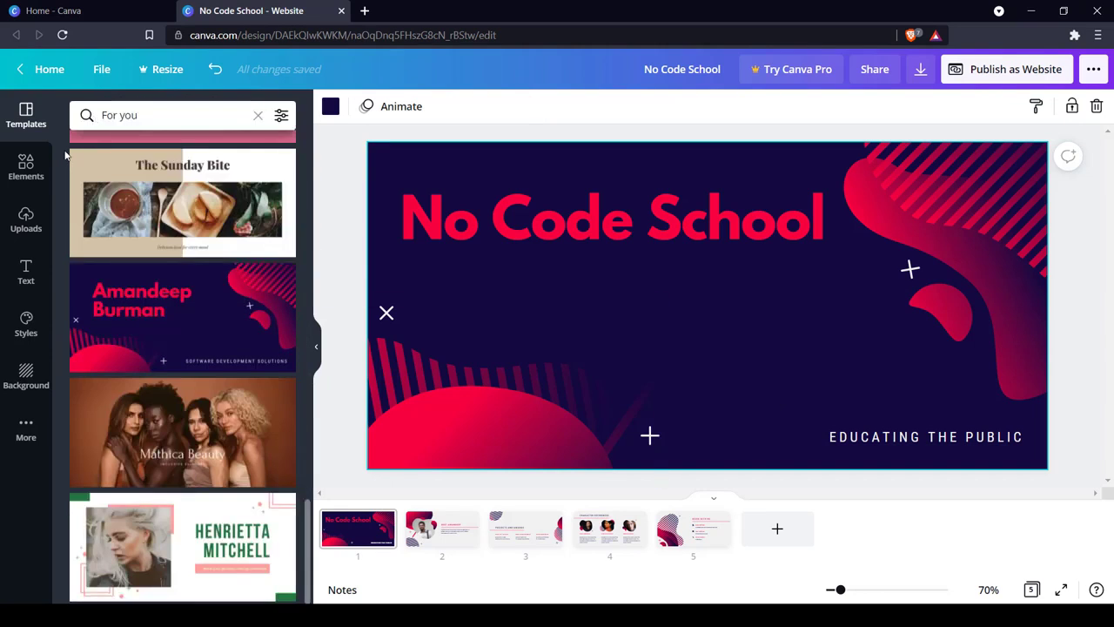
left_click(33, 168)
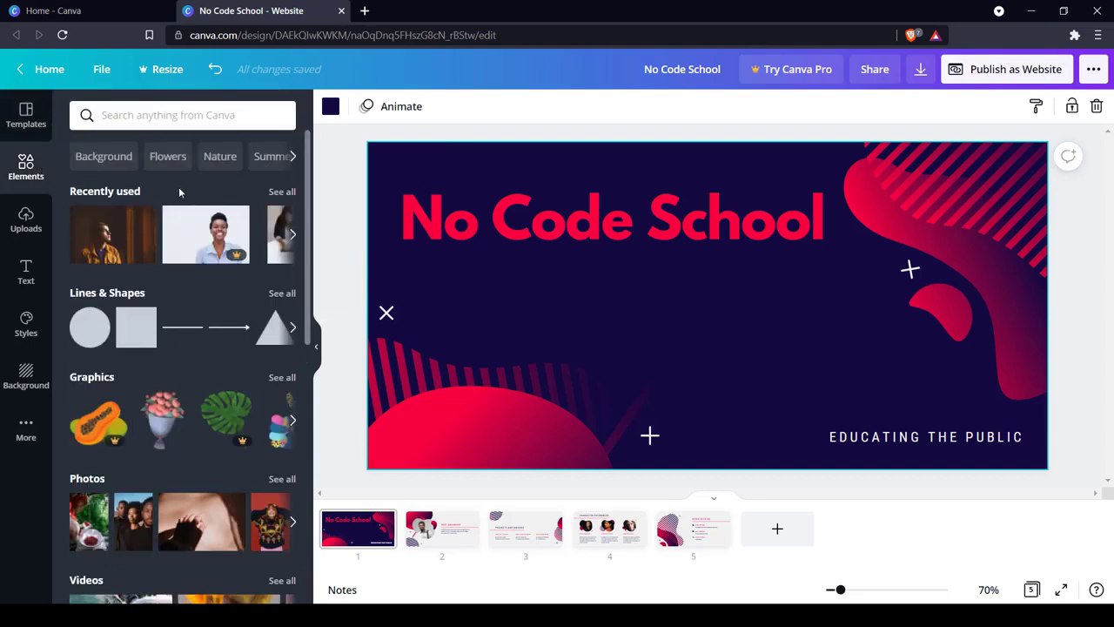
scroll(136, 315, "down", 4)
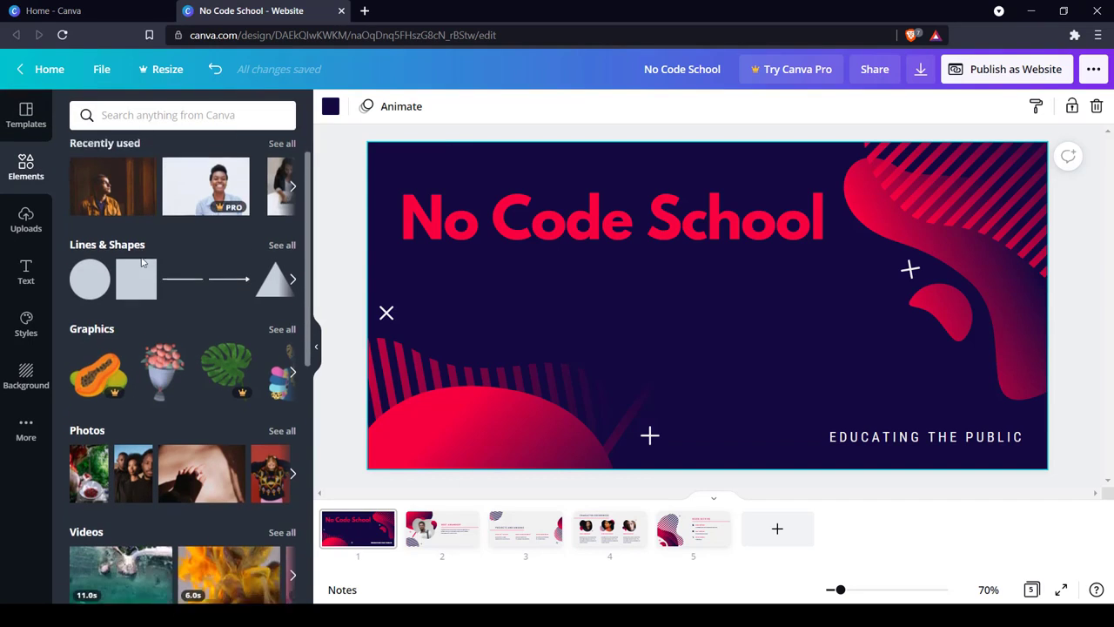
scroll(137, 333, "up", 4)
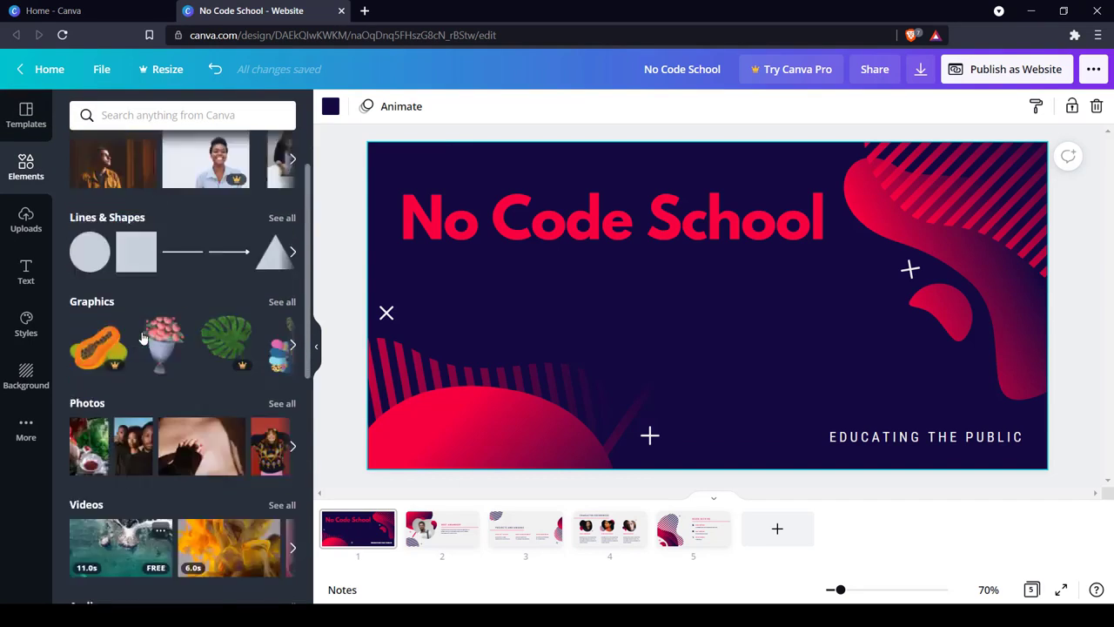
left_click(442, 542)
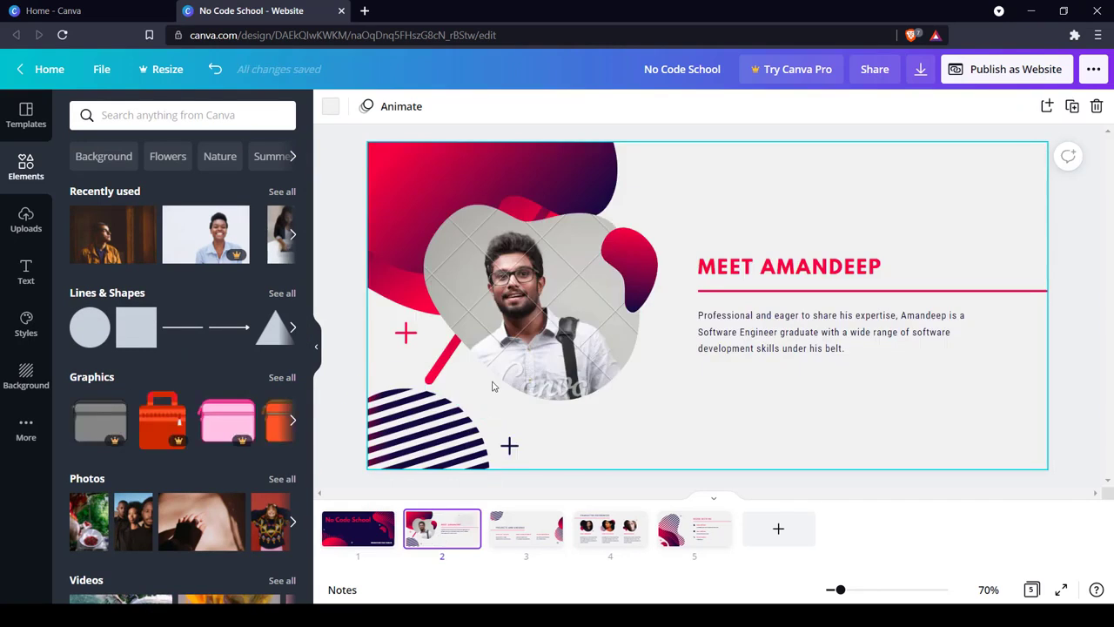
left_click(548, 294)
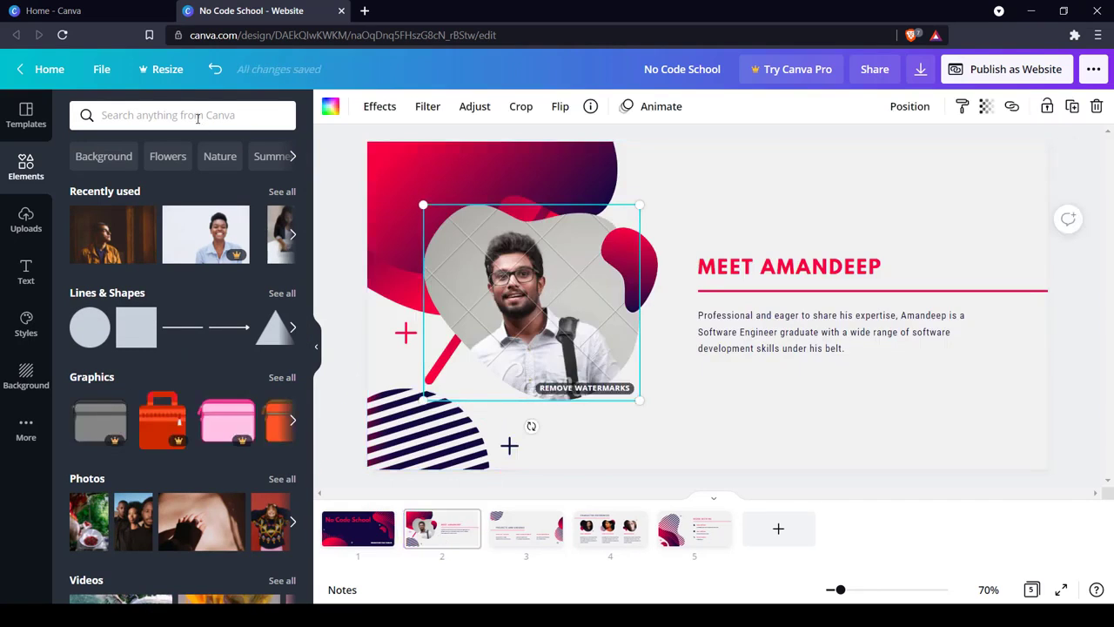
left_click(198, 117)
type("person")
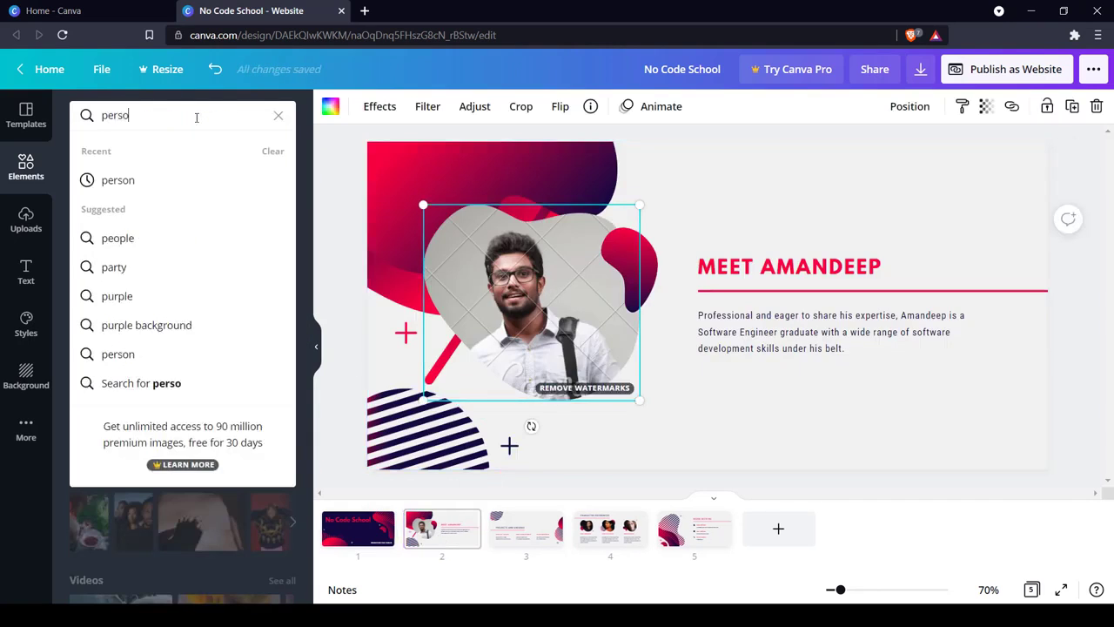
left_click(165, 181)
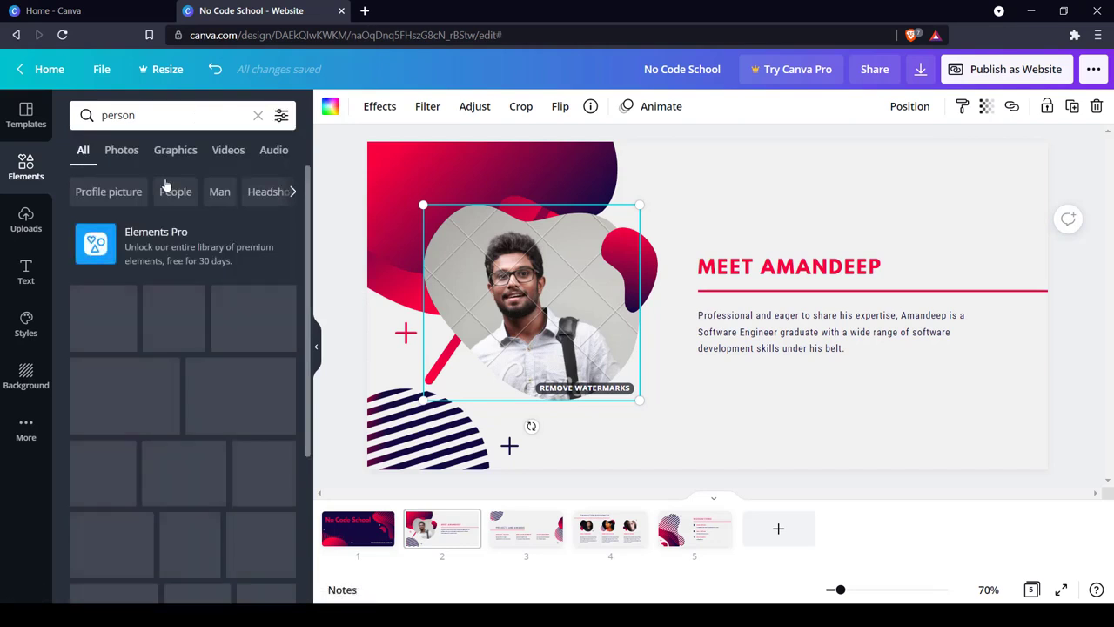
scroll(209, 359, "down", 2)
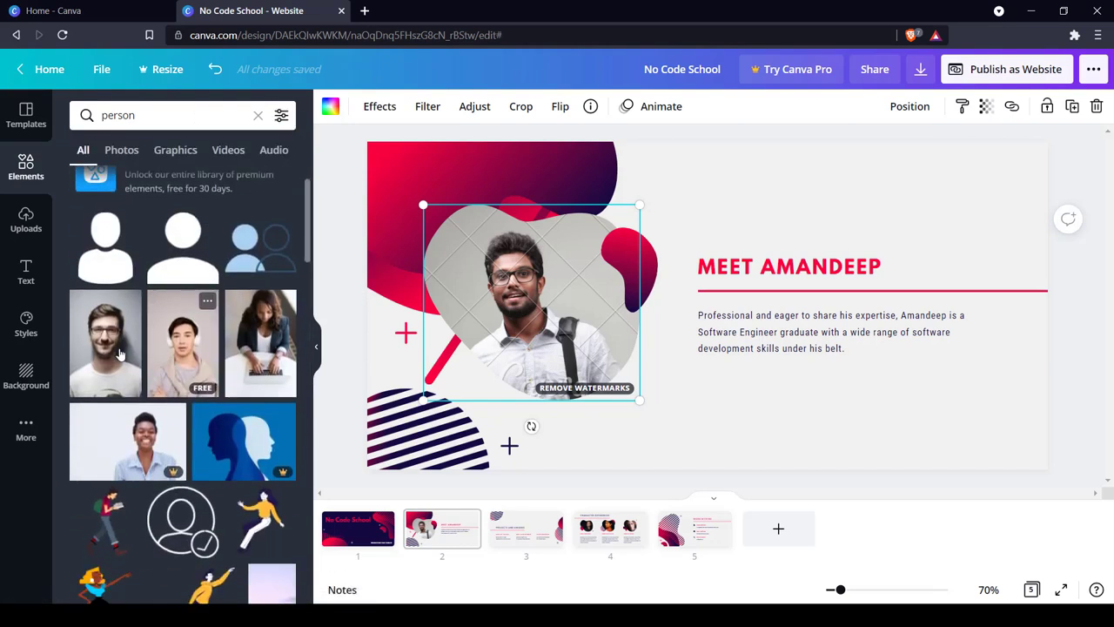
left_click_drag(450, 308, 543, 284)
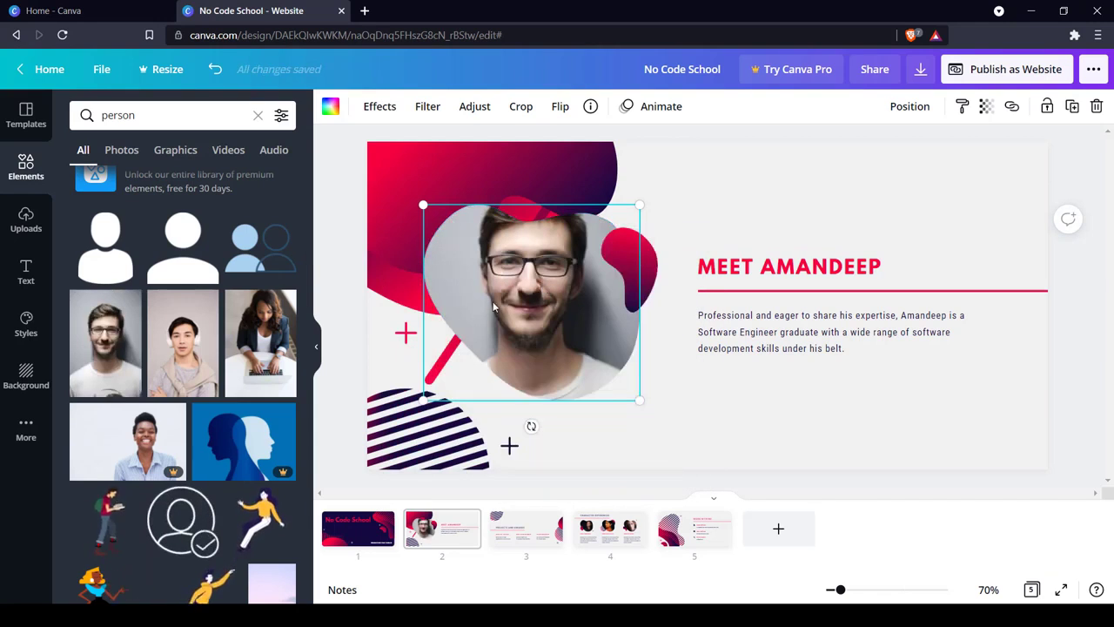
Replace the name after "MEET" in page 2's heading with the new person's first name.
left_click(795, 272)
left_click(926, 266)
left_click(925, 266)
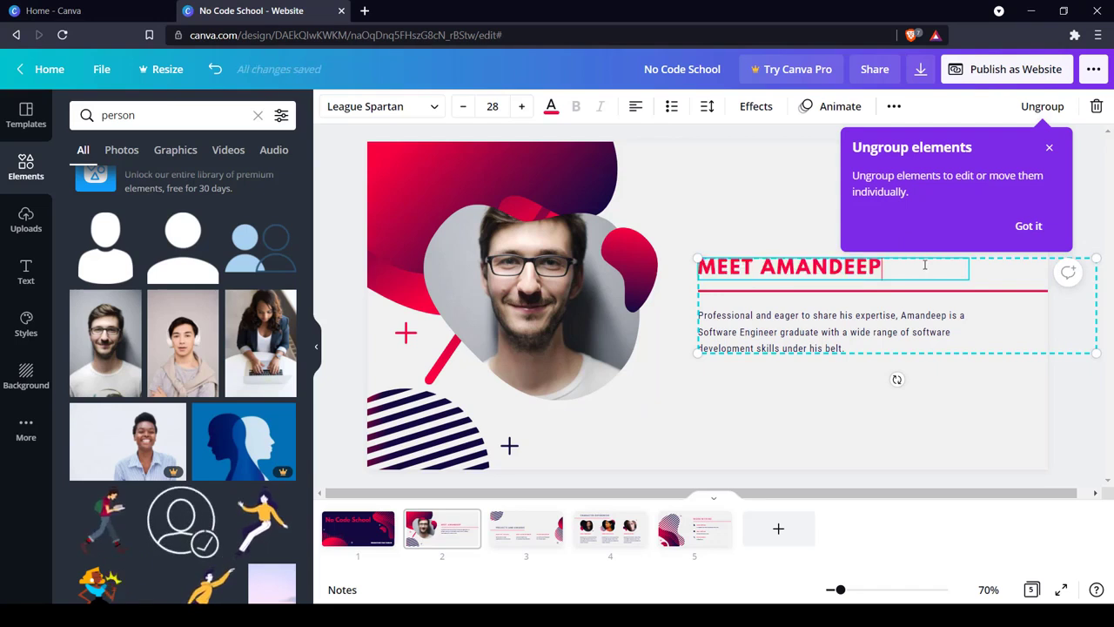
key("BackSpace")
key("BackSpace")
key("BackSpace")
key("BackSpace")
key("BackSpace")
key("BackSpace")
key("BackSpace")
key("BackSpace")
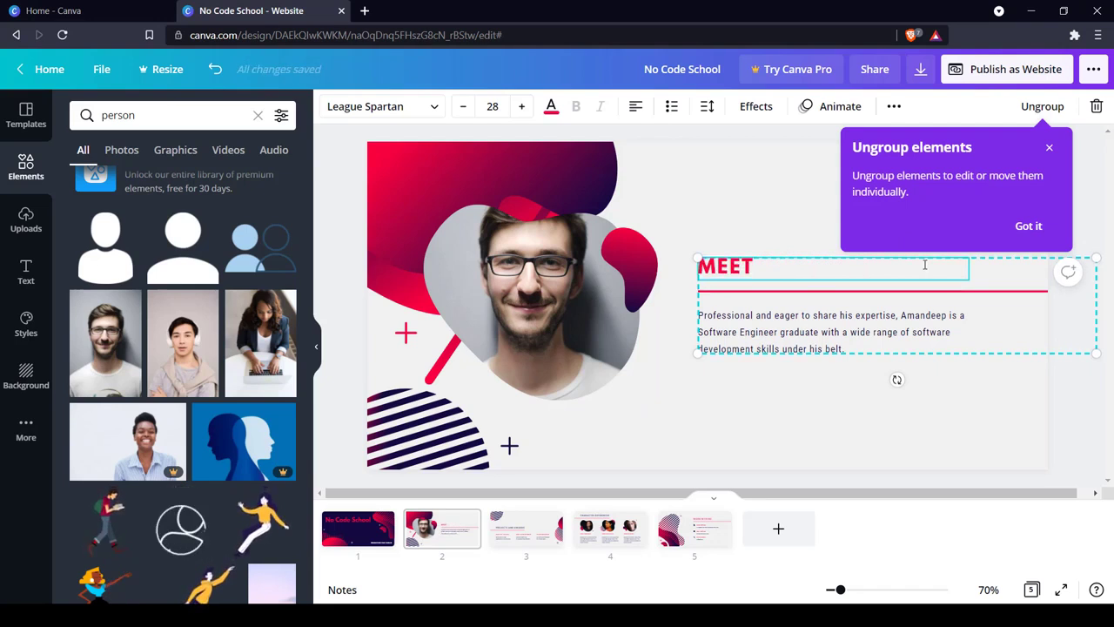
type("BRIAN")
left_click(778, 234)
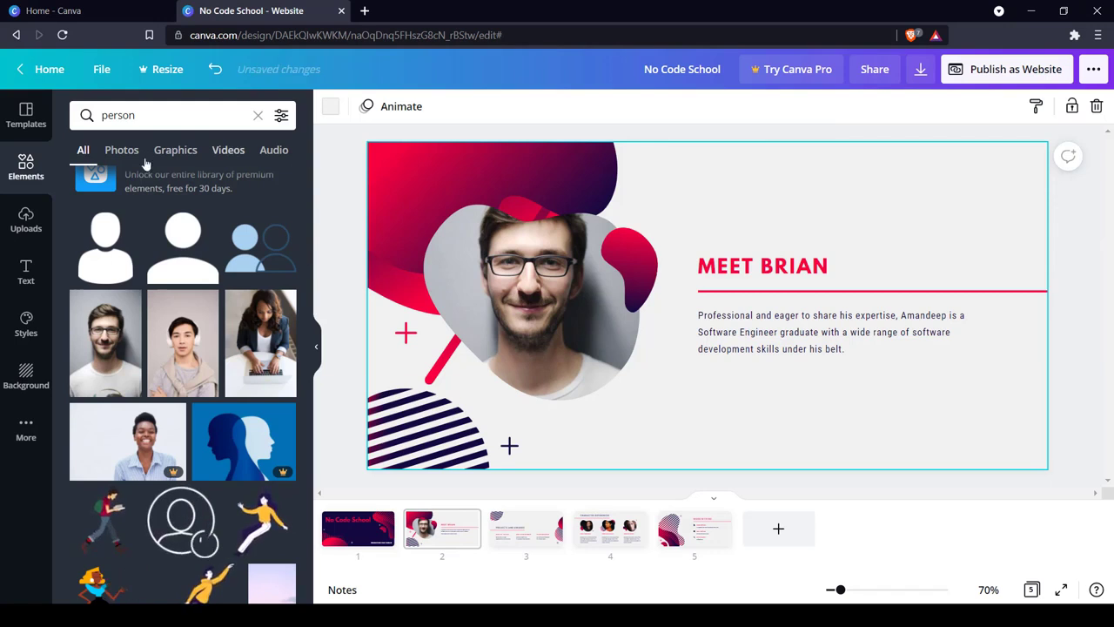
left_click(177, 151)
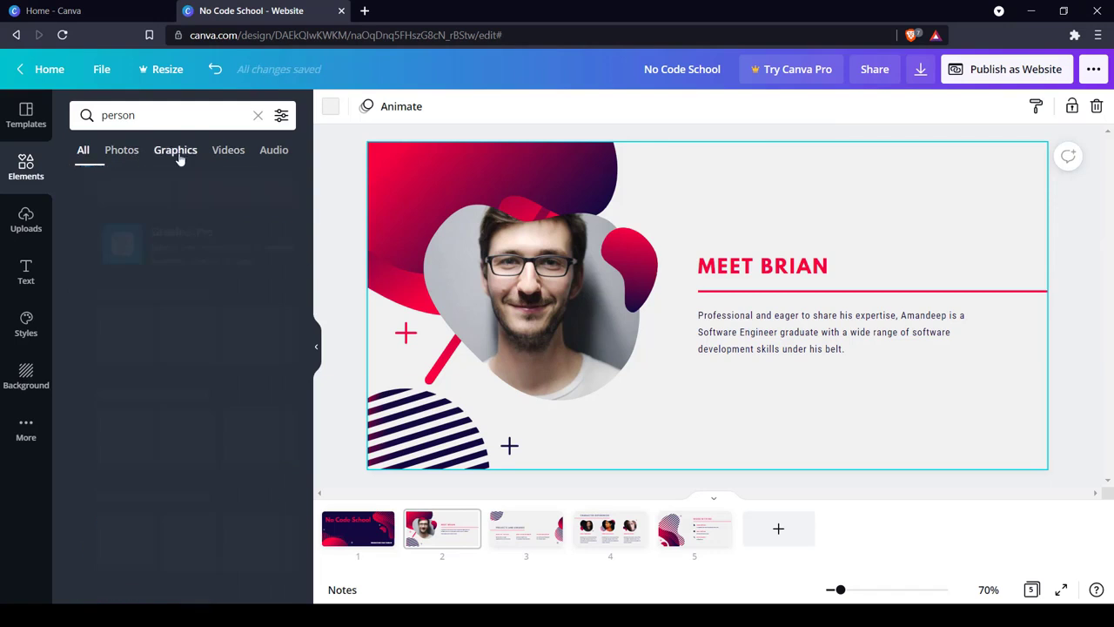
left_click(223, 154)
left_click(273, 152)
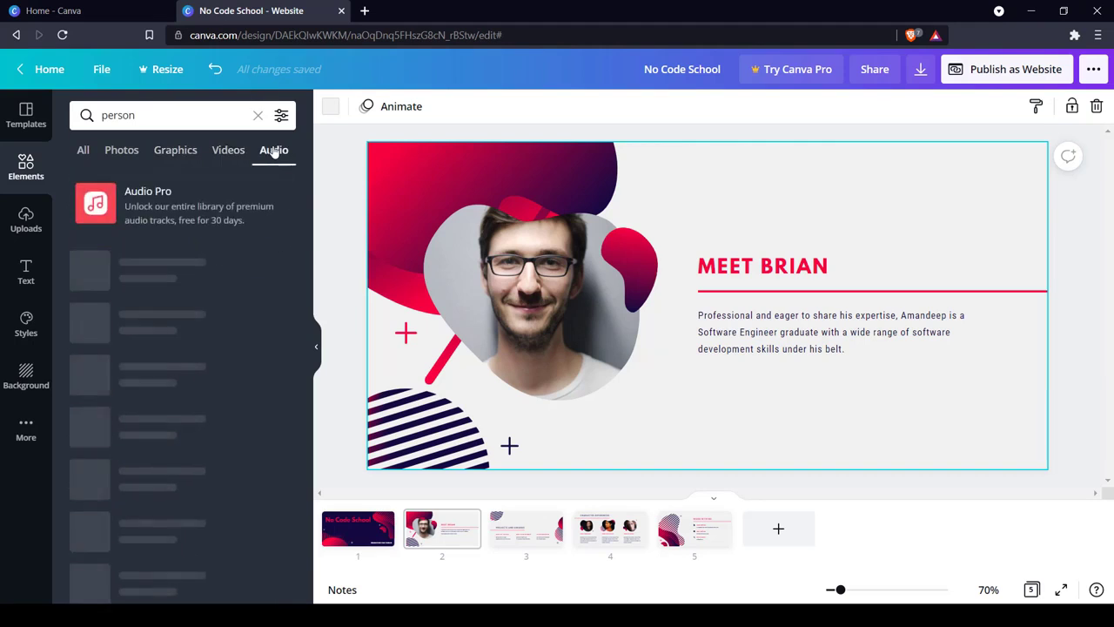
Add a new page 6 and place the uploaded app logos image at its center.
left_click(28, 217)
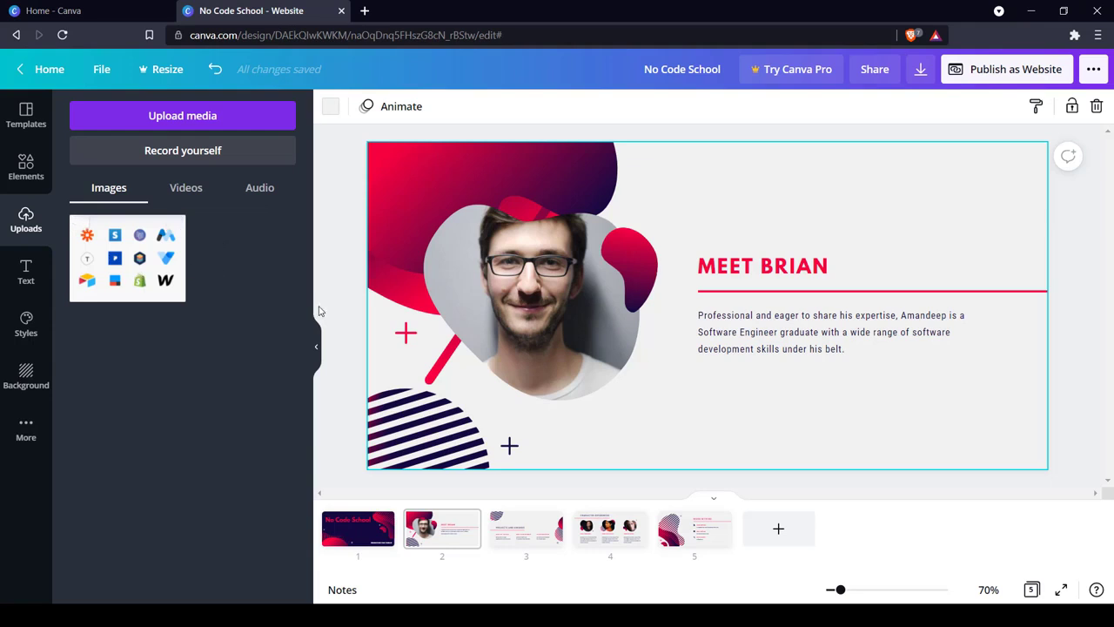
left_click(777, 543)
left_click(132, 263)
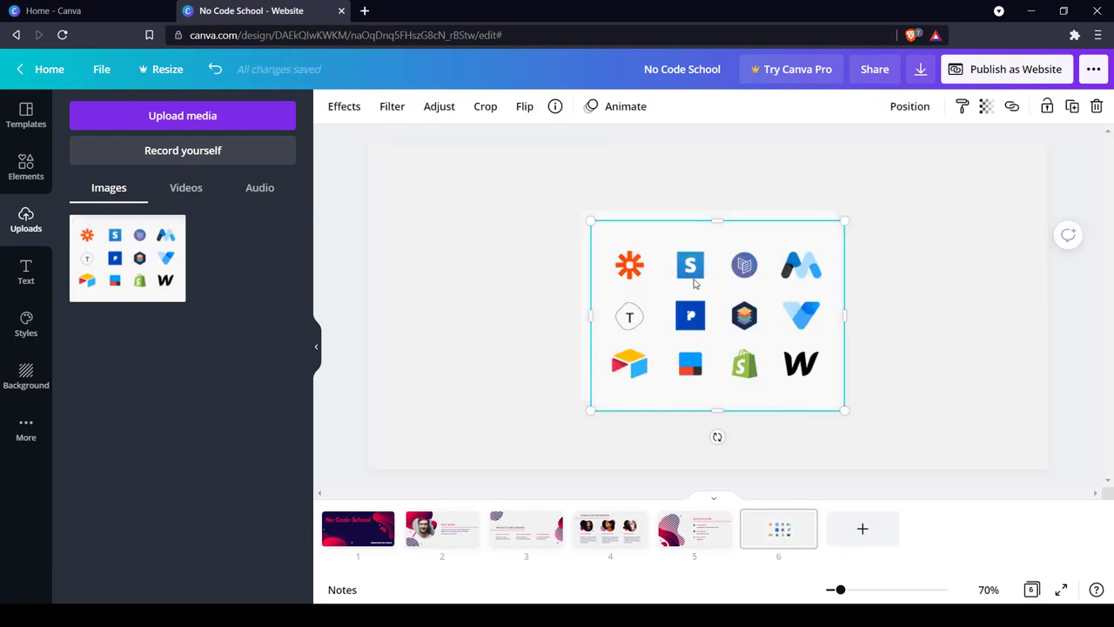
left_click_drag(699, 299, 689, 287)
left_click(762, 193)
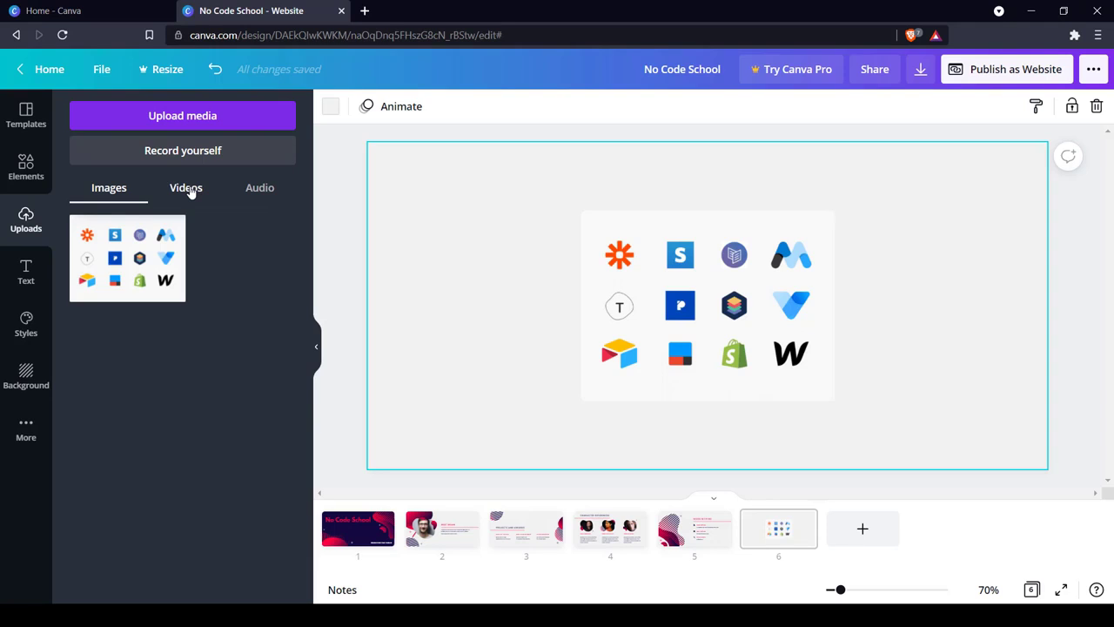
Add a default heading text box to page 6 over the logos image.
left_click(26, 272)
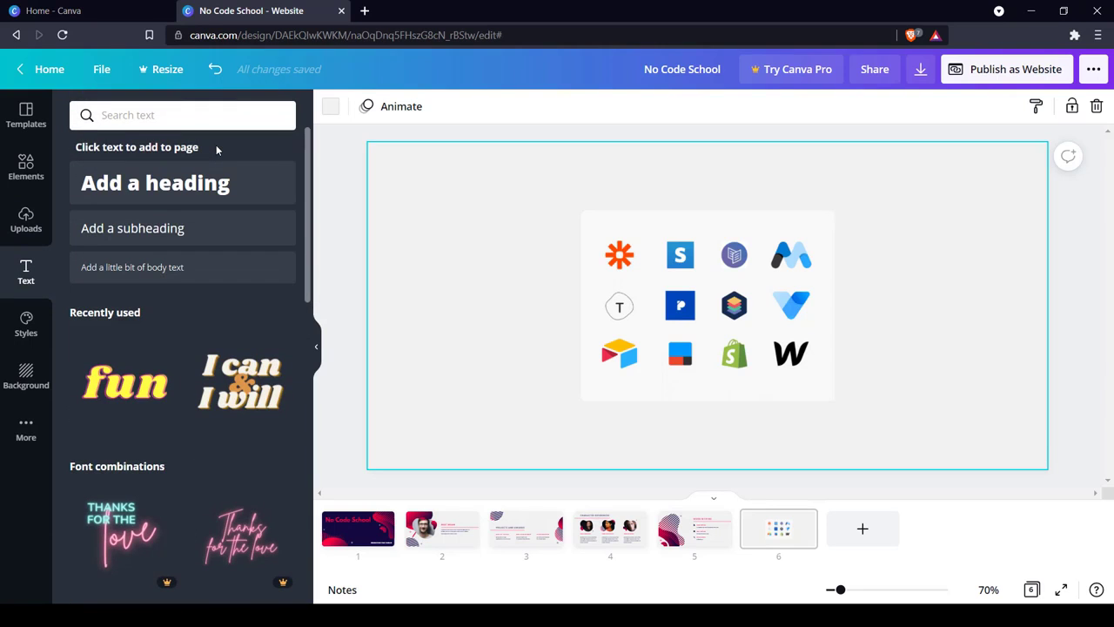
scroll(216, 146, "down", 3)
scroll(216, 180, "down", 1)
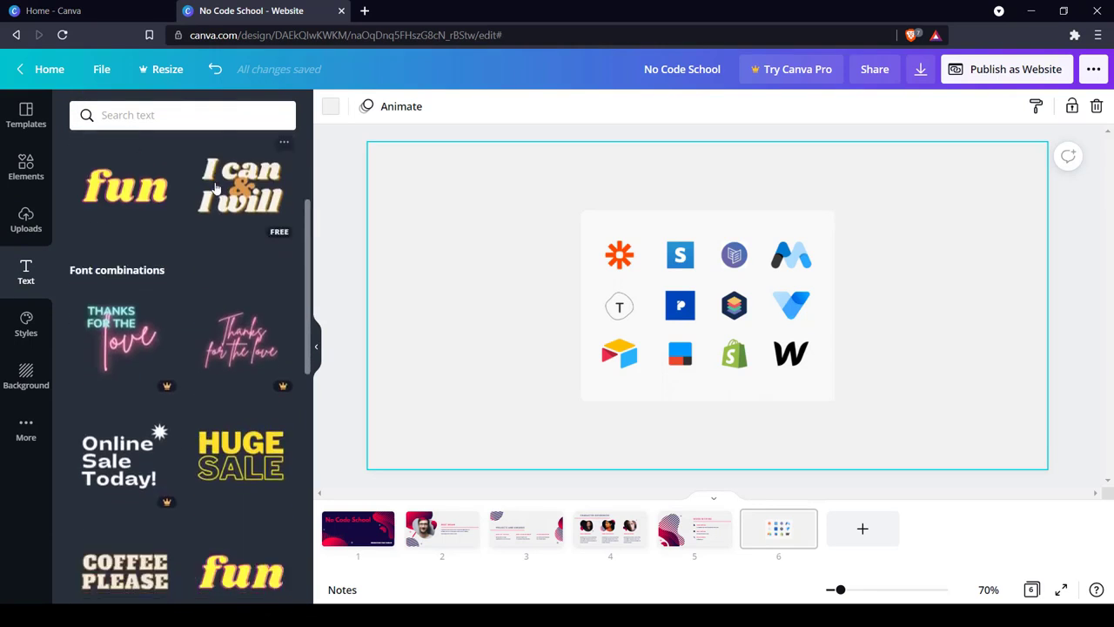
scroll(216, 187, "up", 4)
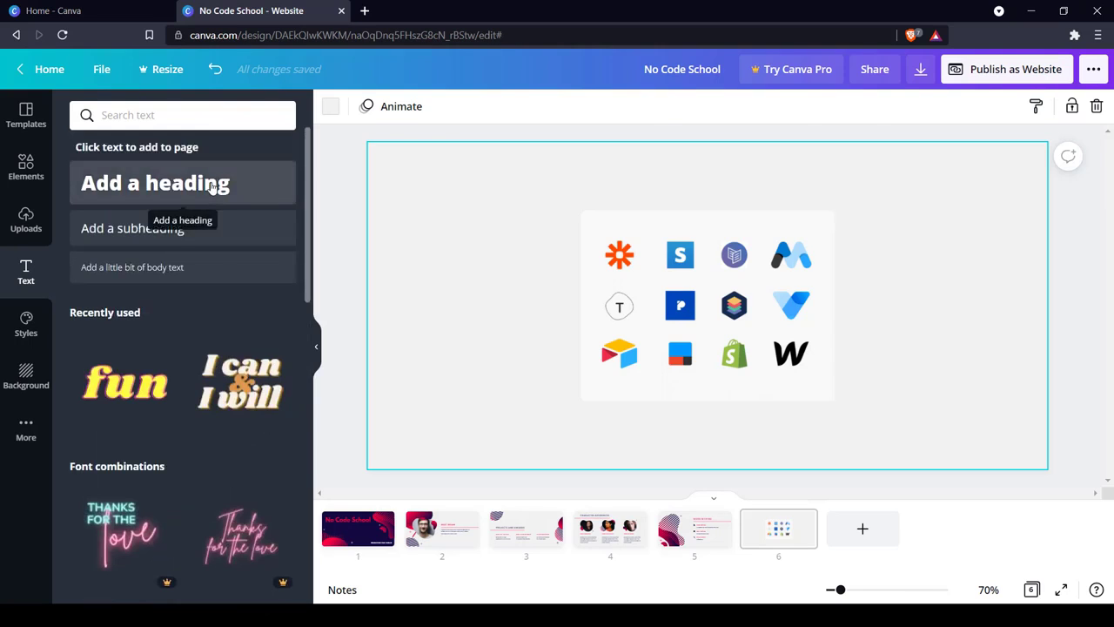
left_click(212, 188)
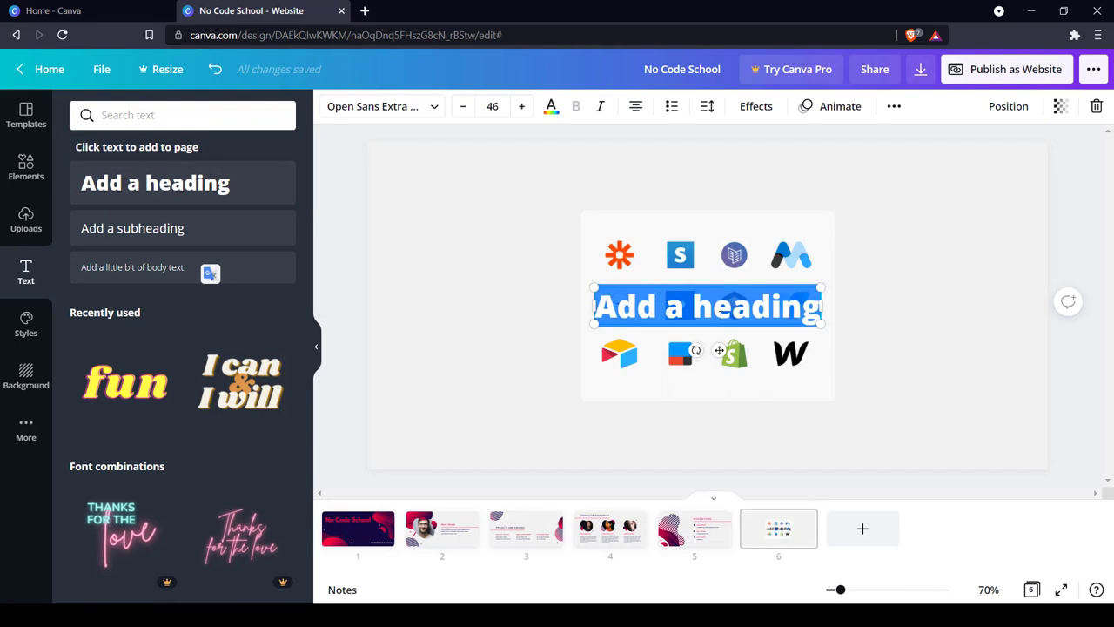
Change the page 6 heading to "Speed is of the essence" and place it above the logos image.
type("Speed")
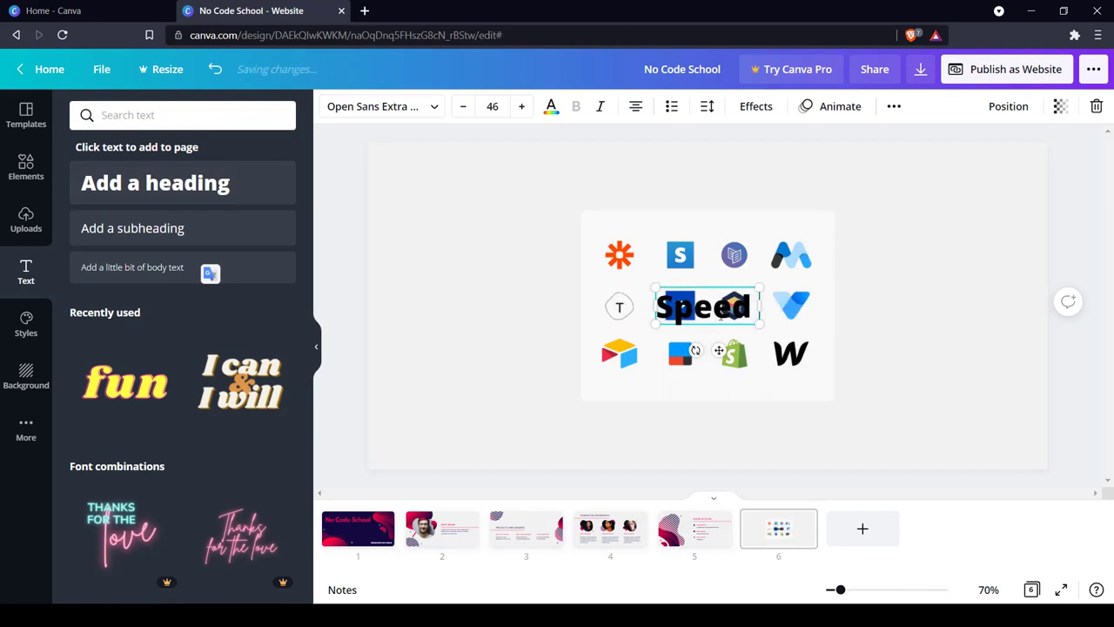
type(" is of the e")
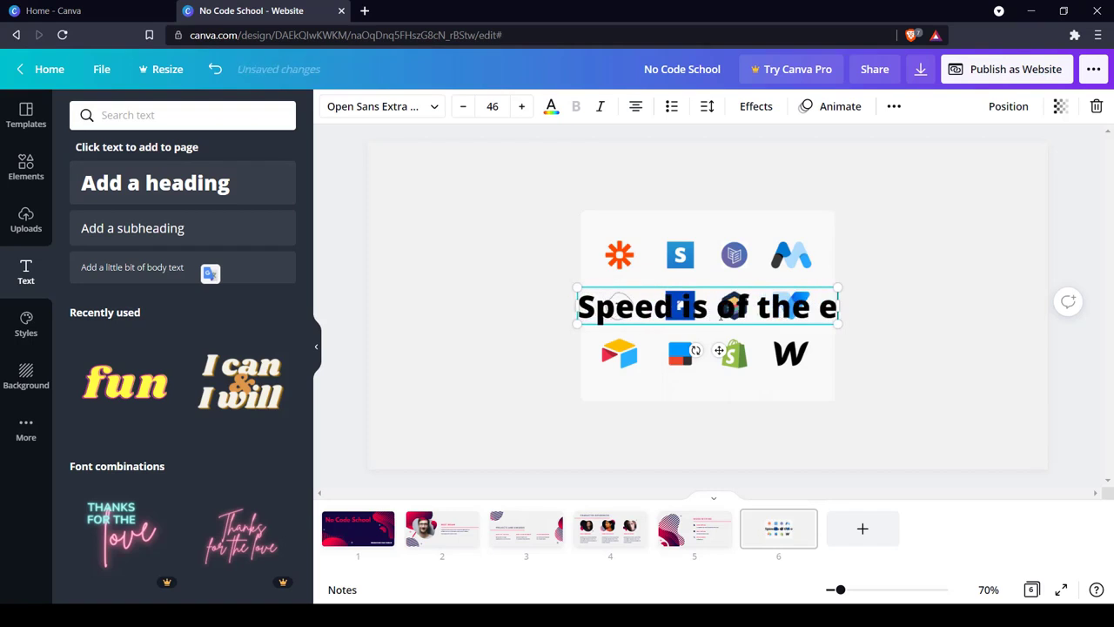
type("ssence")
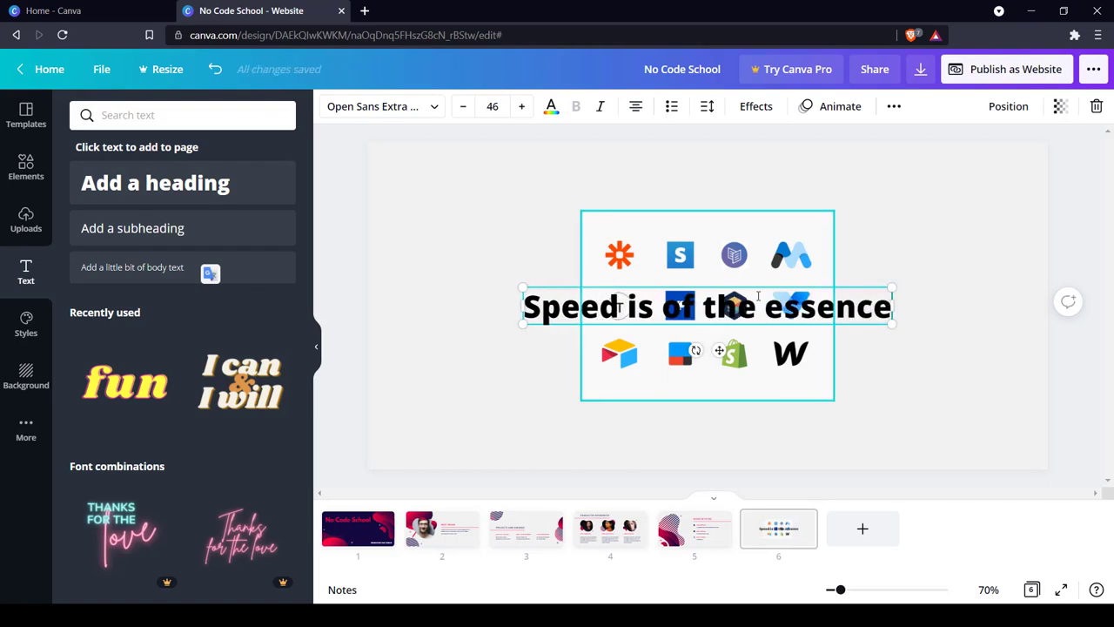
left_click_drag(769, 284, 767, 159)
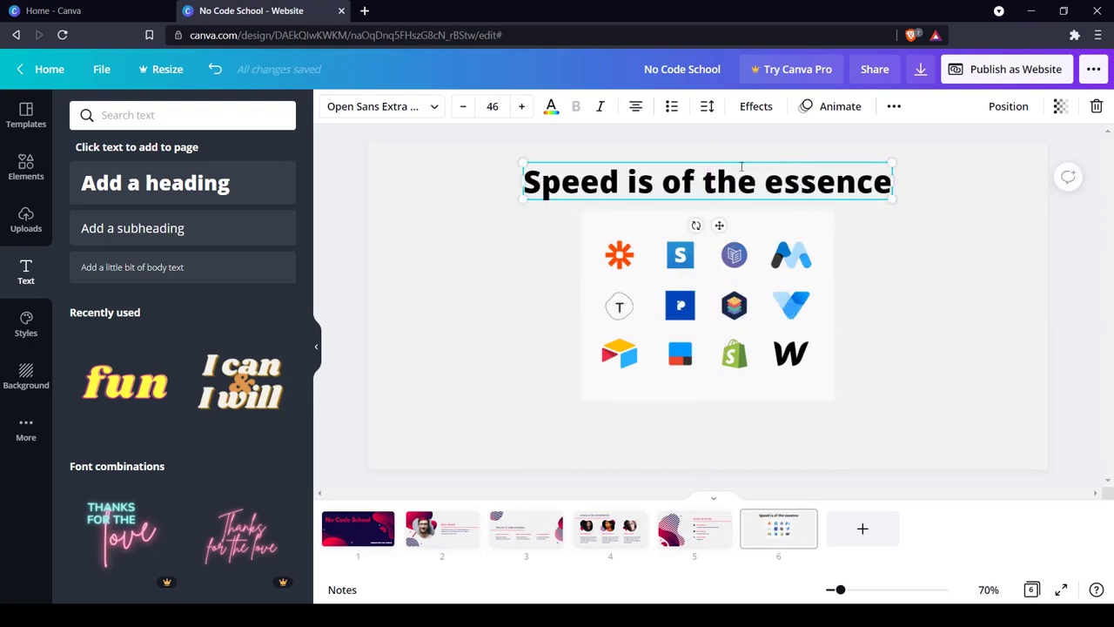
Add a subheading reading "that's right" to page 6 and place it centered below the logos image.
left_click(177, 229)
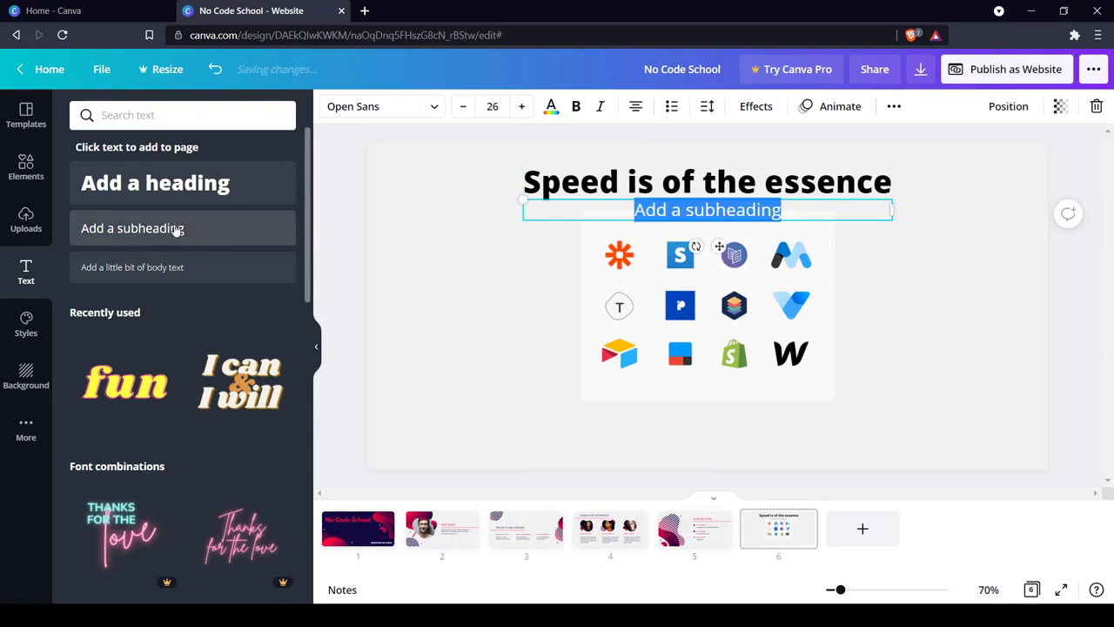
type("that")
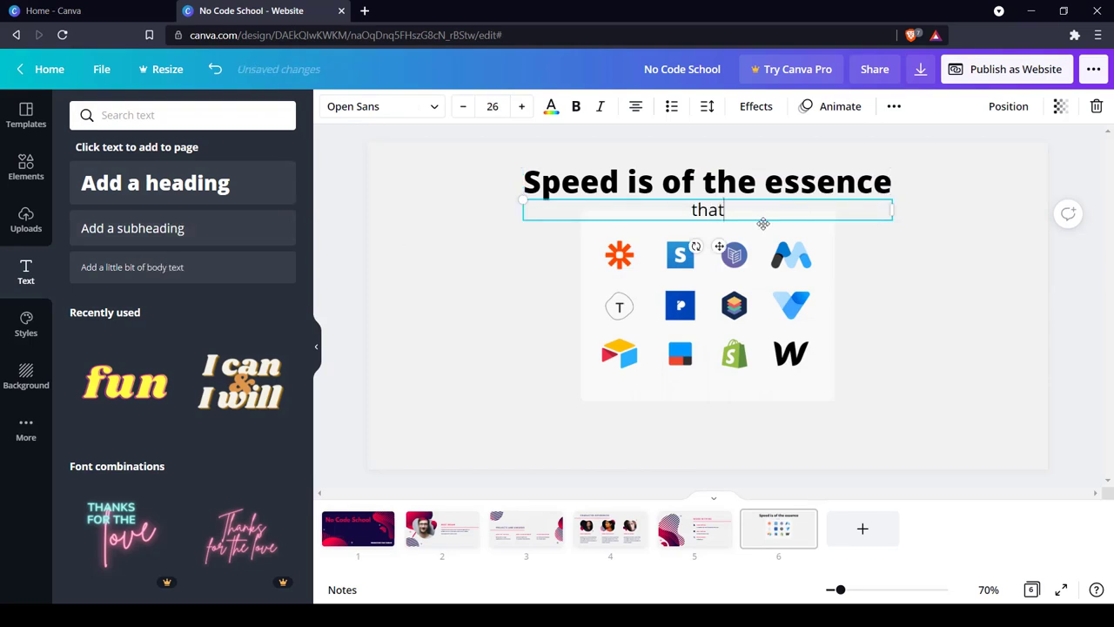
type("'s right")
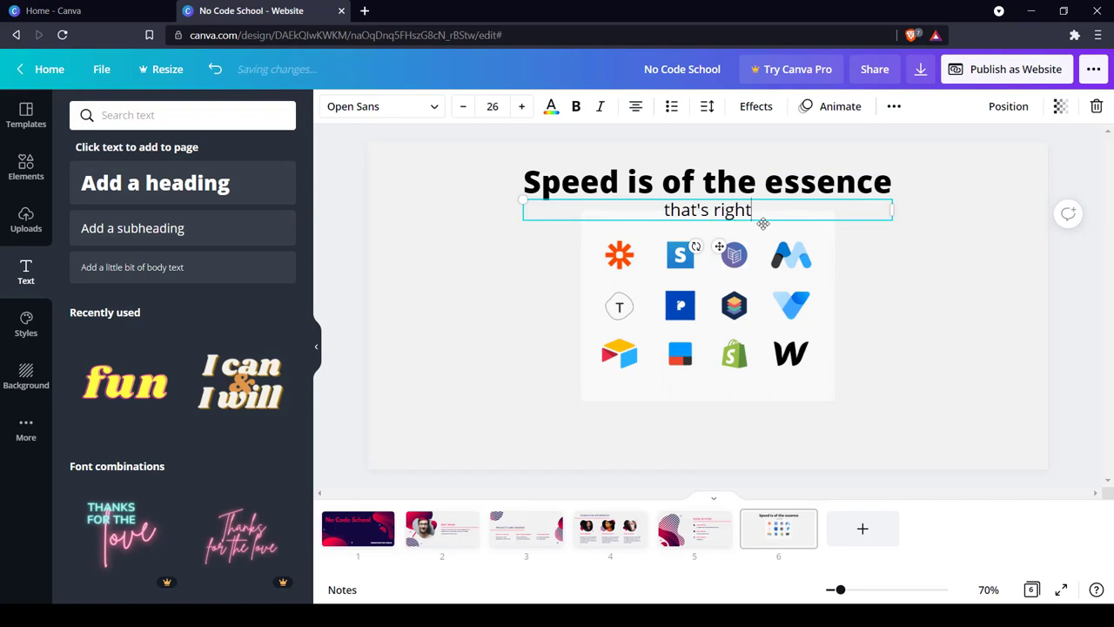
left_click_drag(768, 195, 766, 419)
left_click(546, 323)
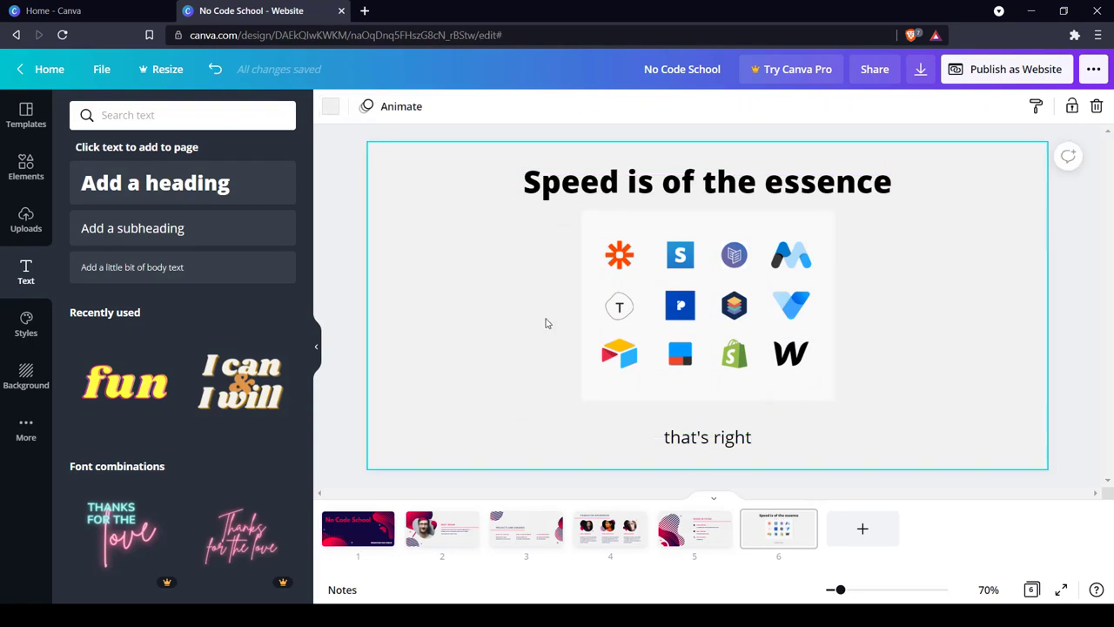
Try the blue Archivo Black style set on page 1, and undo it.
left_click(26, 322)
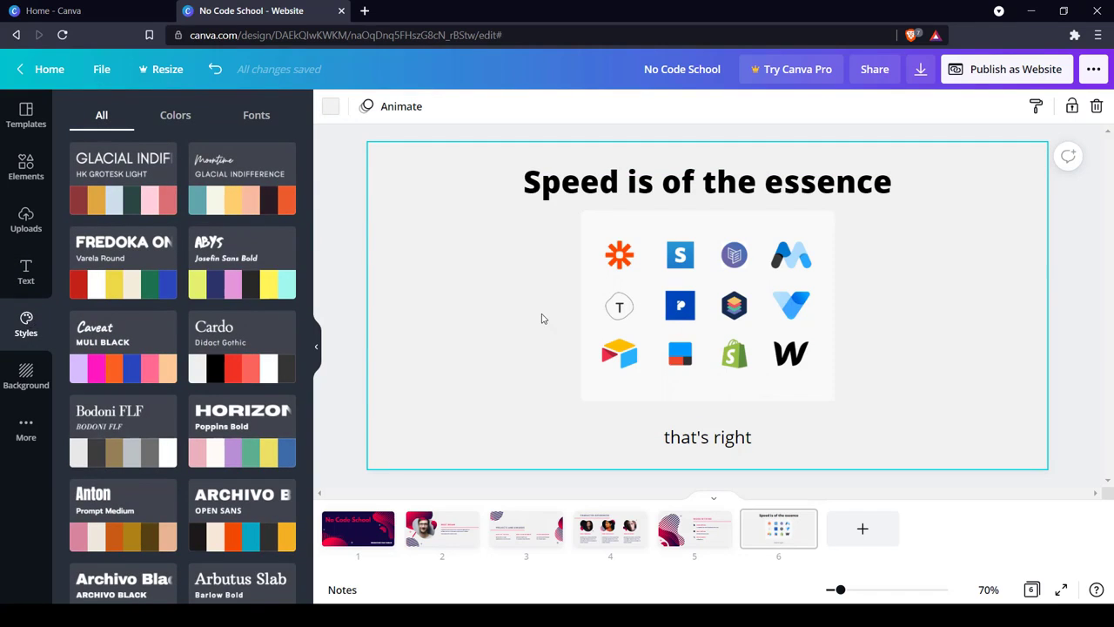
left_click(374, 519)
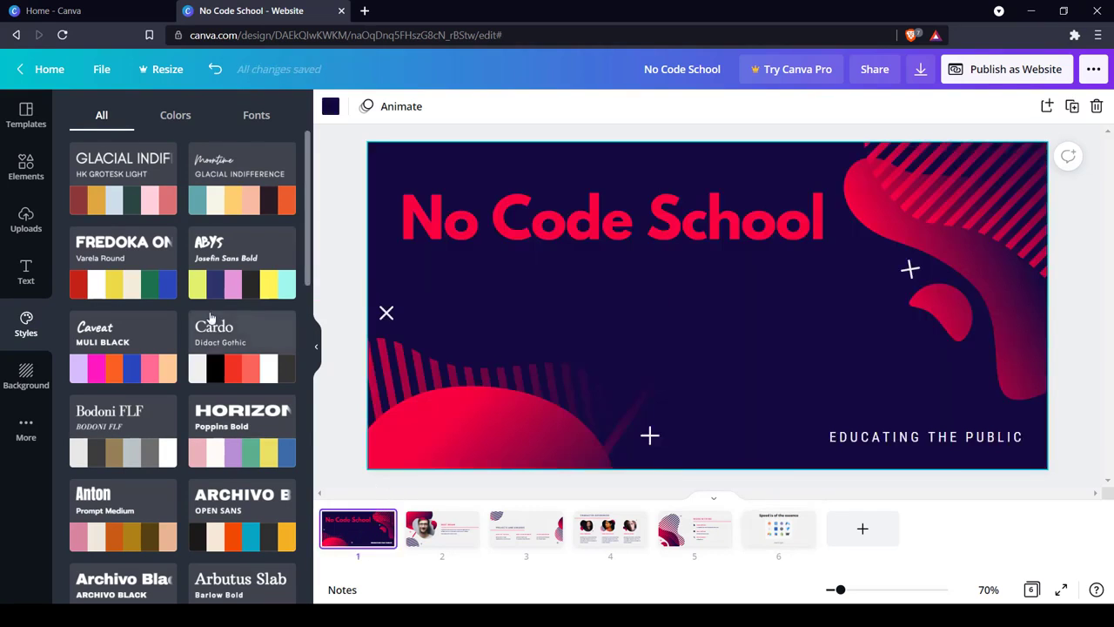
scroll(182, 311, "down", 4)
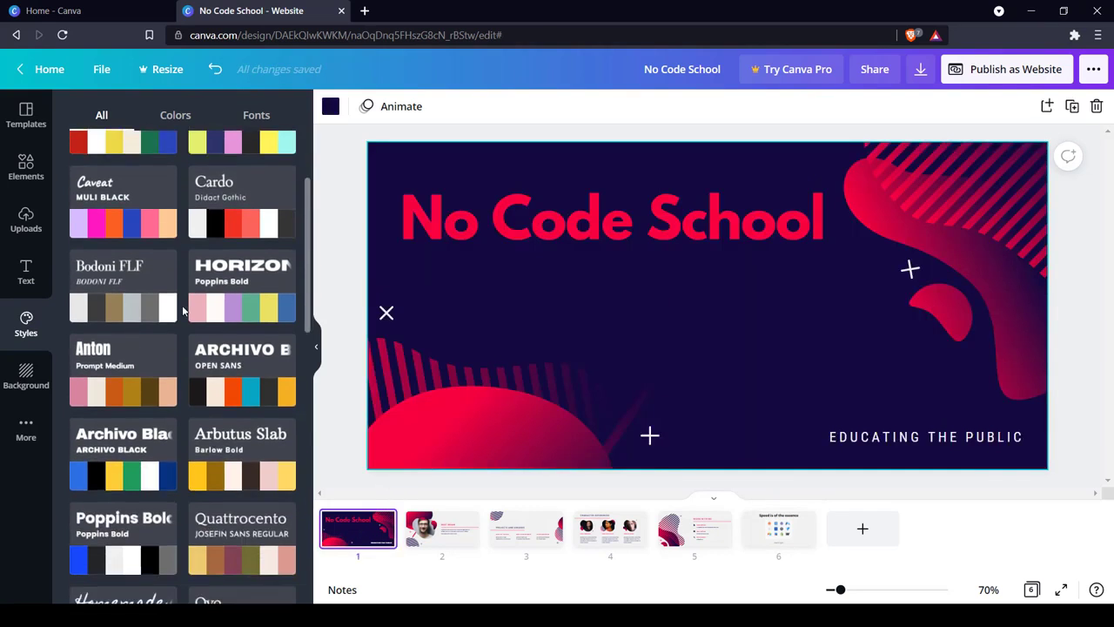
left_click(120, 311)
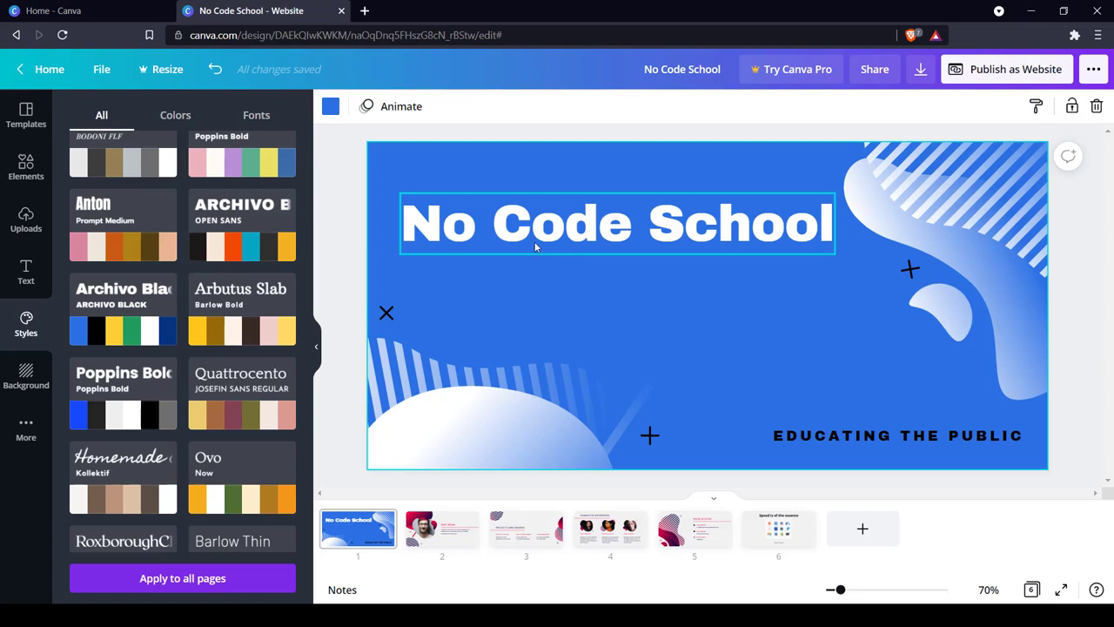
key("ctrl+z")
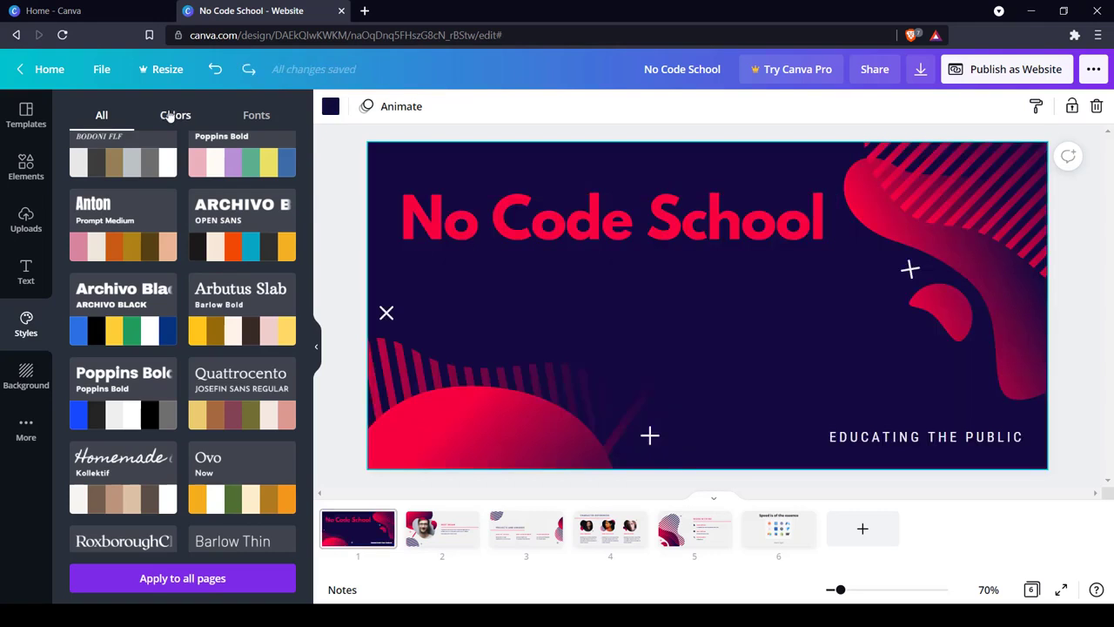
Try the Retro Summer color palette on page 1, shuffle its colors once more, and undo the shuffle.
left_click(170, 117)
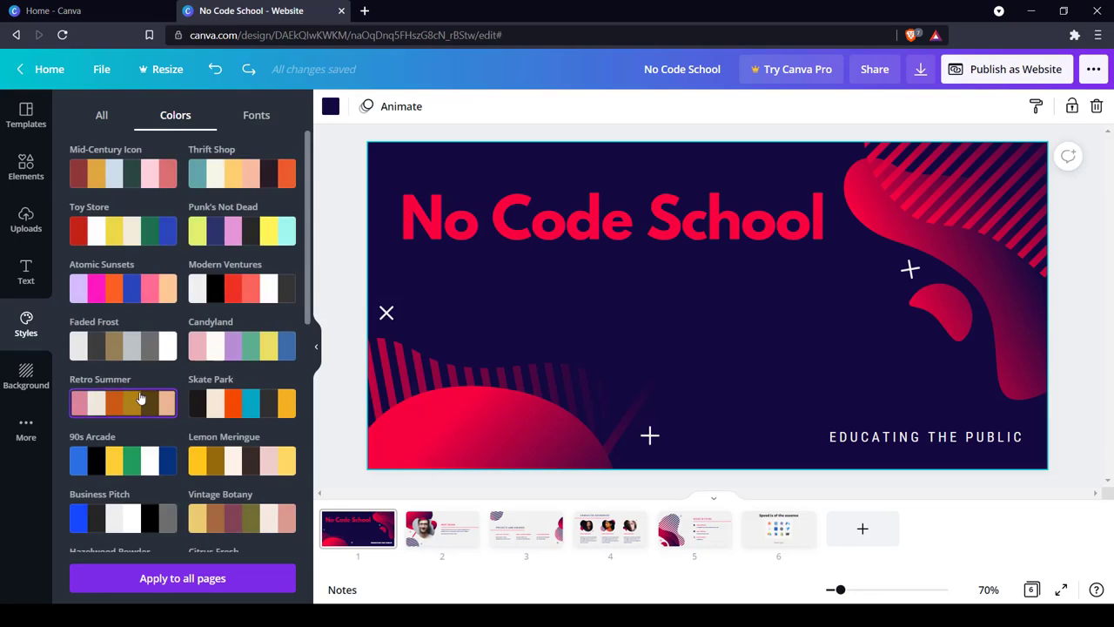
left_click(139, 397)
left_click(138, 398)
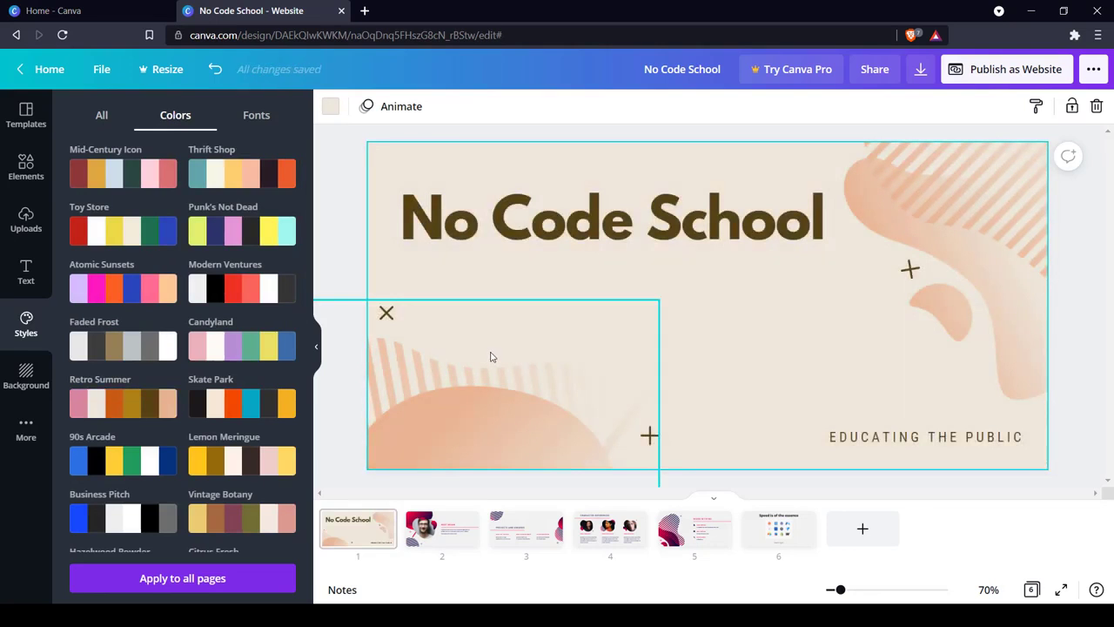
key("ctrl+z")
Try the Fredoka One and Varela Round font pair on page 1, and undo both it and the palette.
left_click(256, 115)
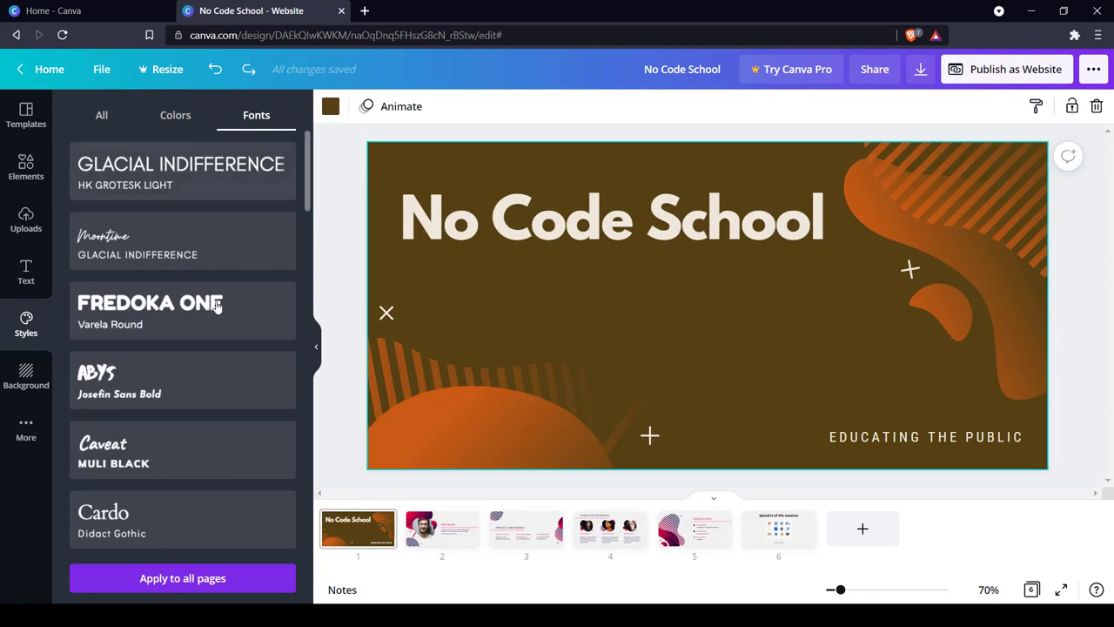
left_click(217, 304)
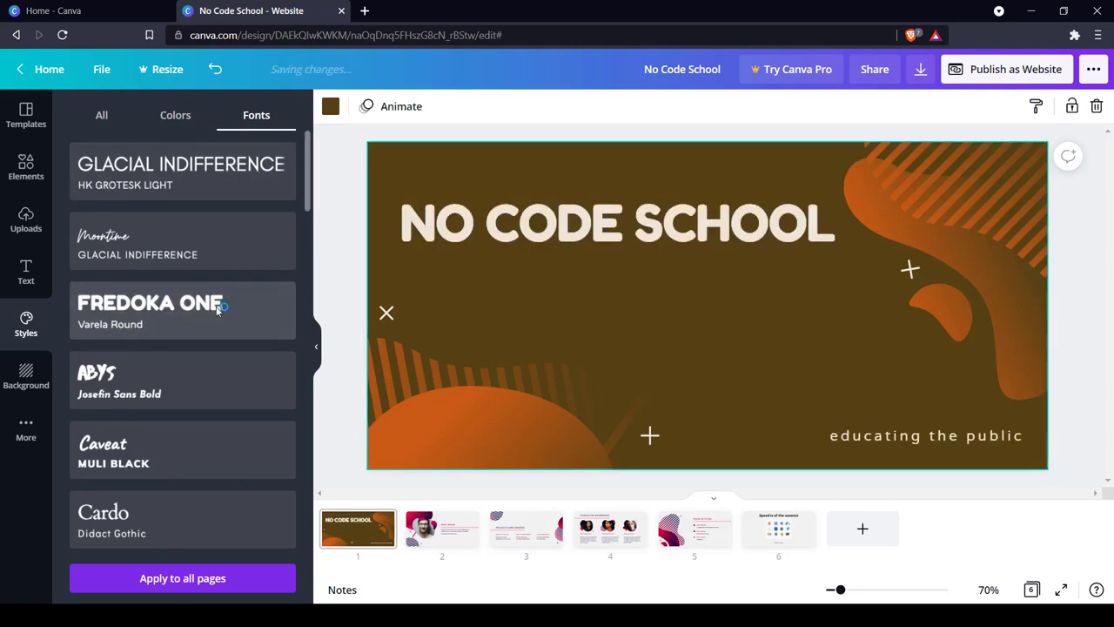
key("ctrl+z")
key("ctrl+z")
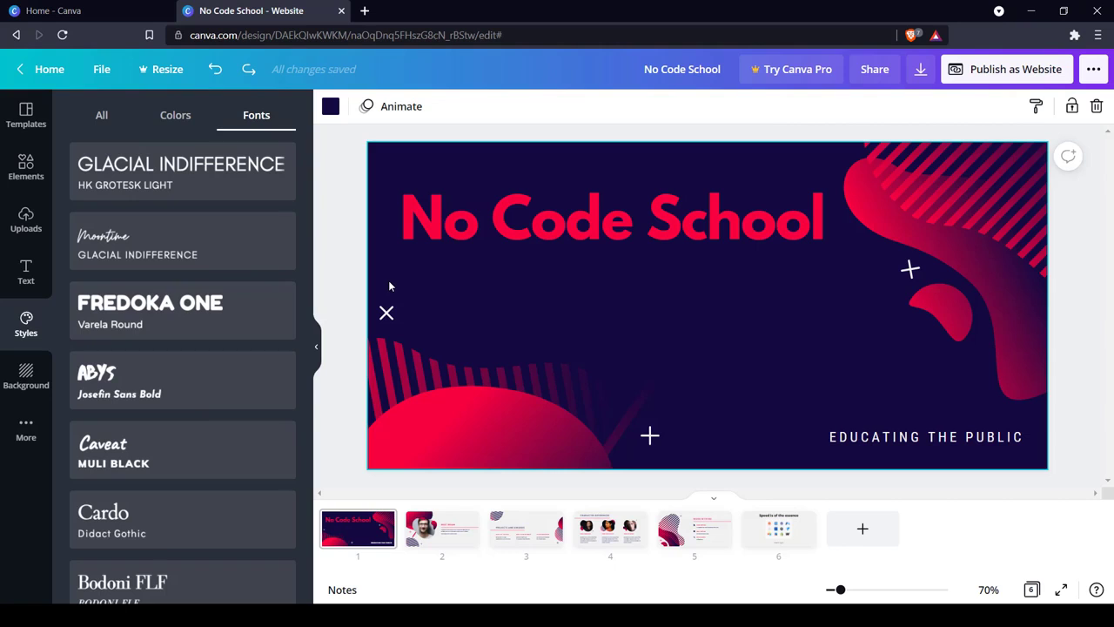
Add a blank page 7 and try solid background colors on it, ending with turquoise.
left_click(33, 375)
left_click(862, 529)
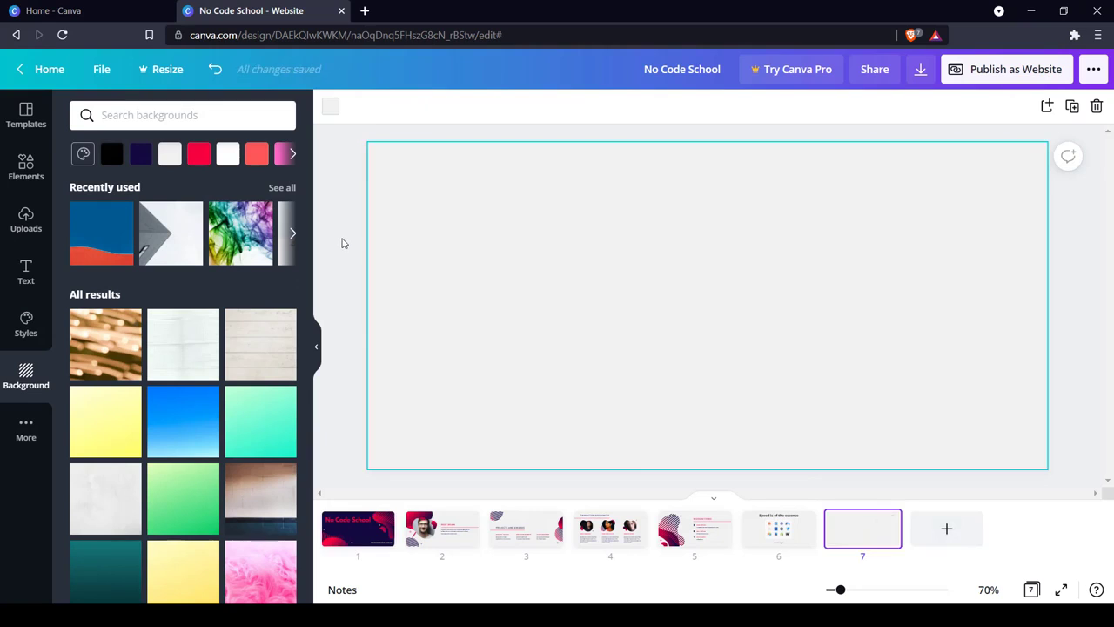
left_click(293, 154)
left_click(168, 155)
left_click(198, 154)
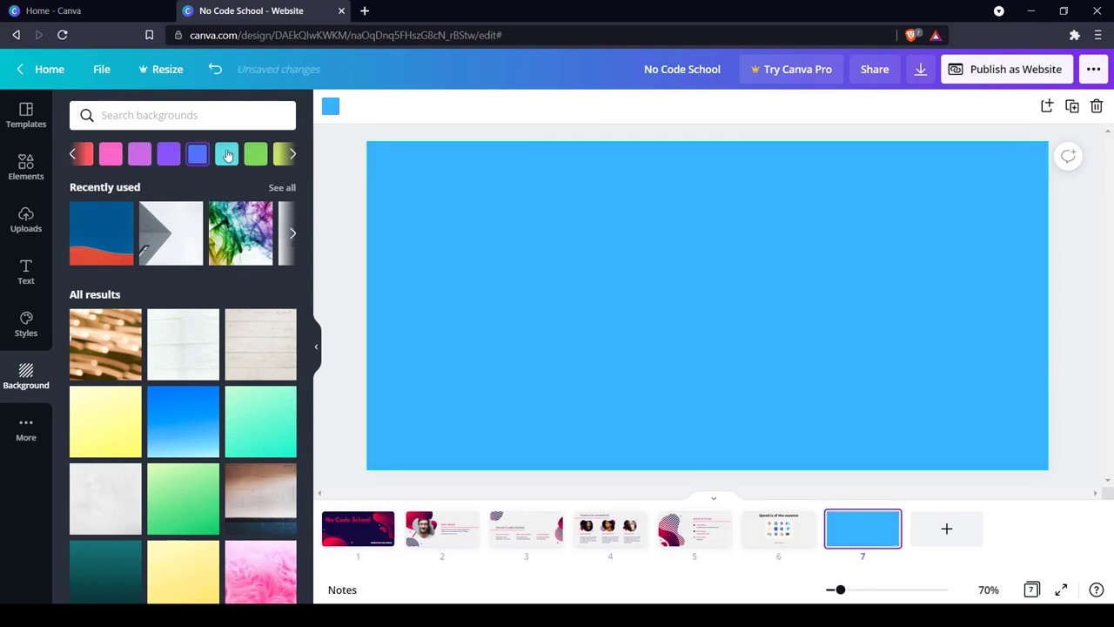
left_click(226, 154)
Try the blurred lights, white and wooden plank backgrounds on page 7, and apply the mint green gradient instead.
scroll(221, 286, "down", 3)
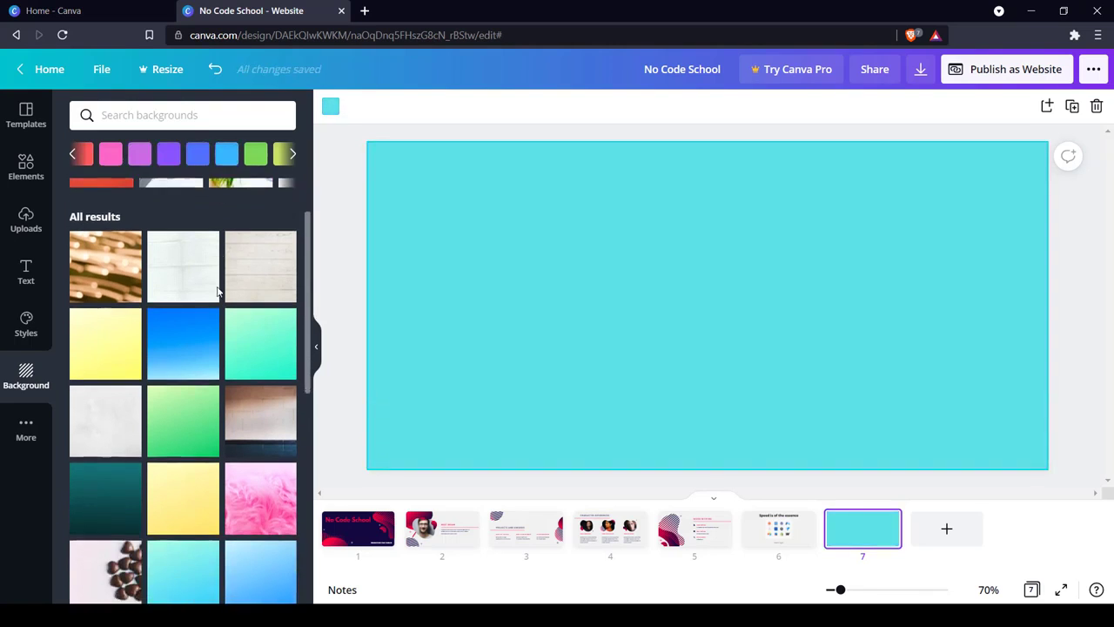
left_click(120, 216)
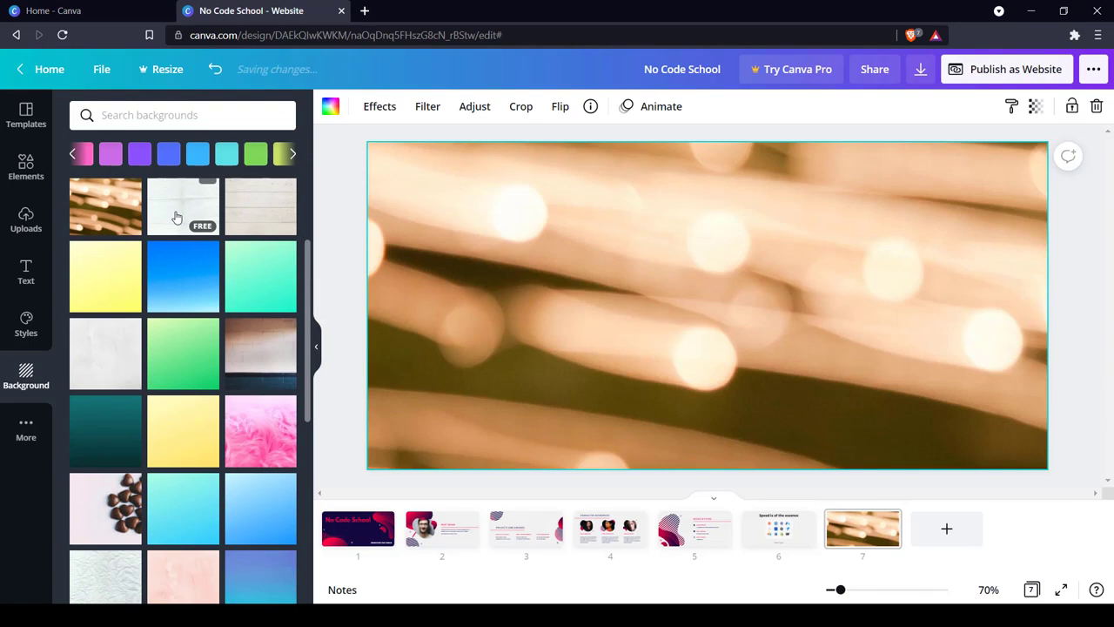
left_click(180, 216)
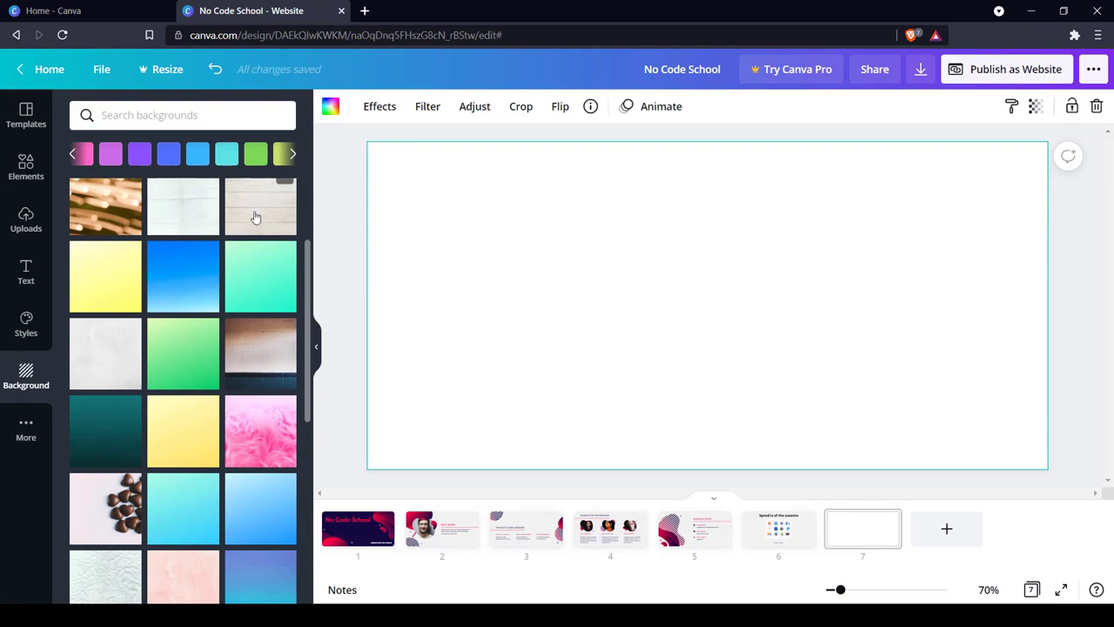
left_click(256, 218)
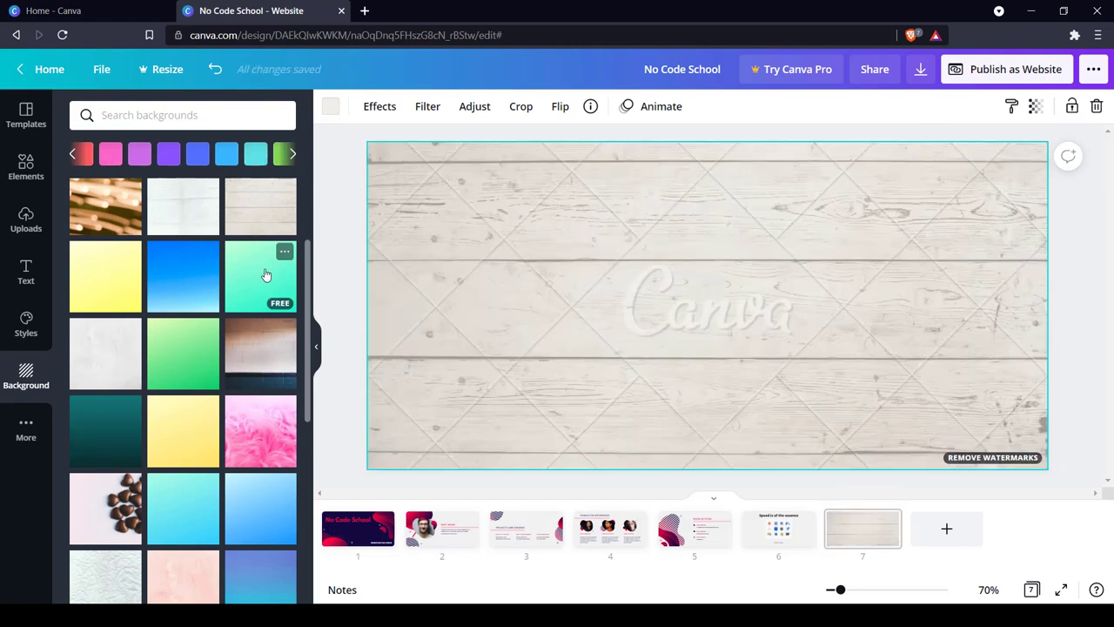
left_click(266, 275)
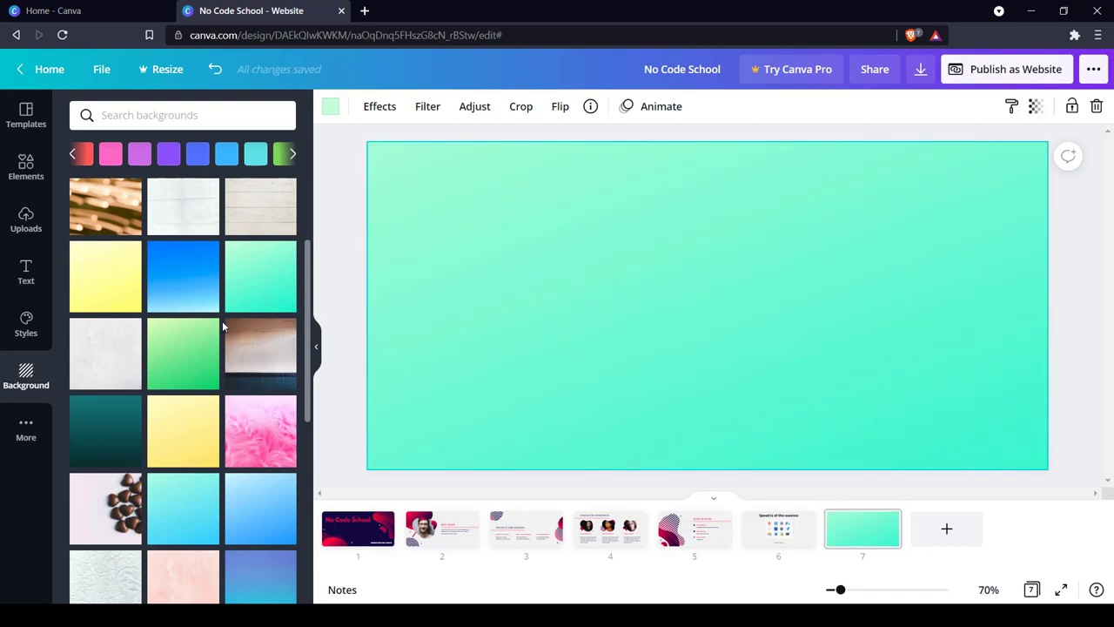
scroll(218, 262, "down", 15)
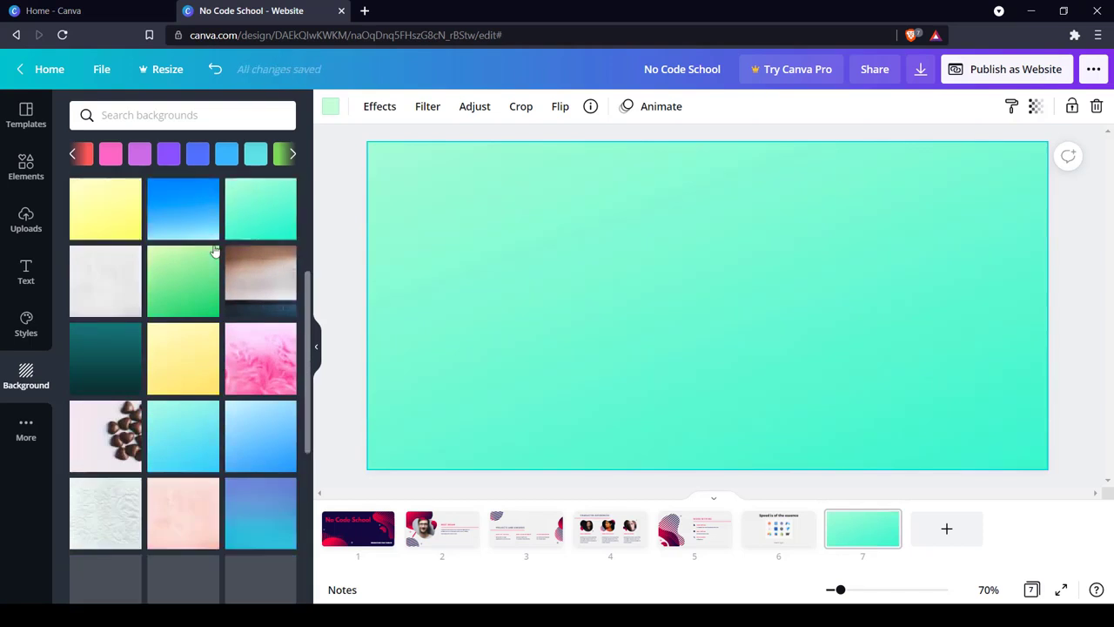
scroll(221, 271, "down", 5)
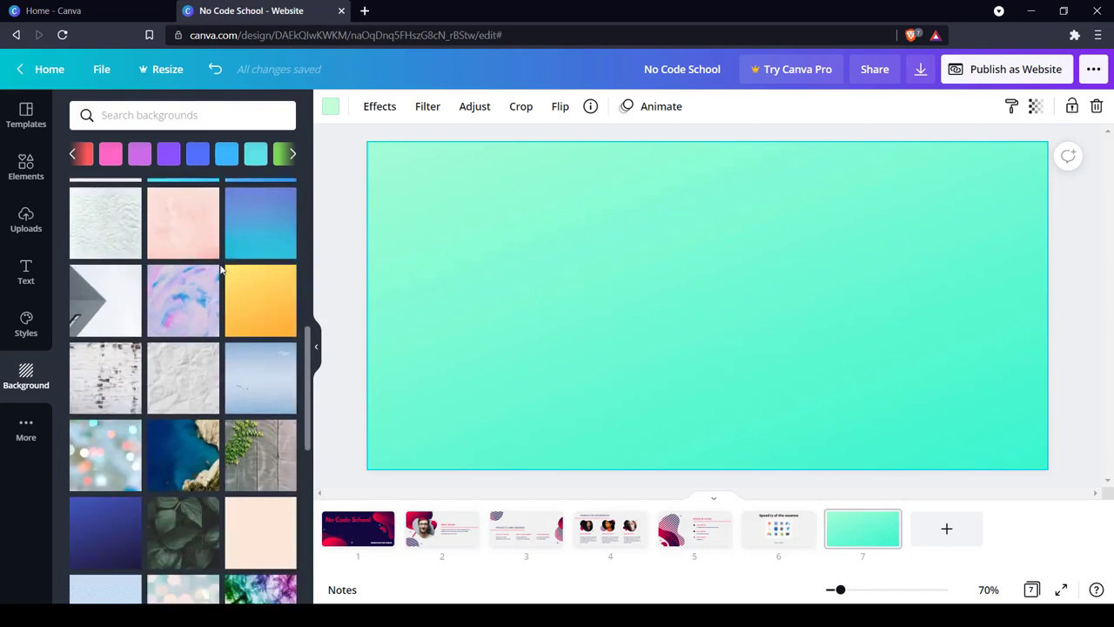
Insert a progress ring chart at the center of page 7.
left_click(44, 416)
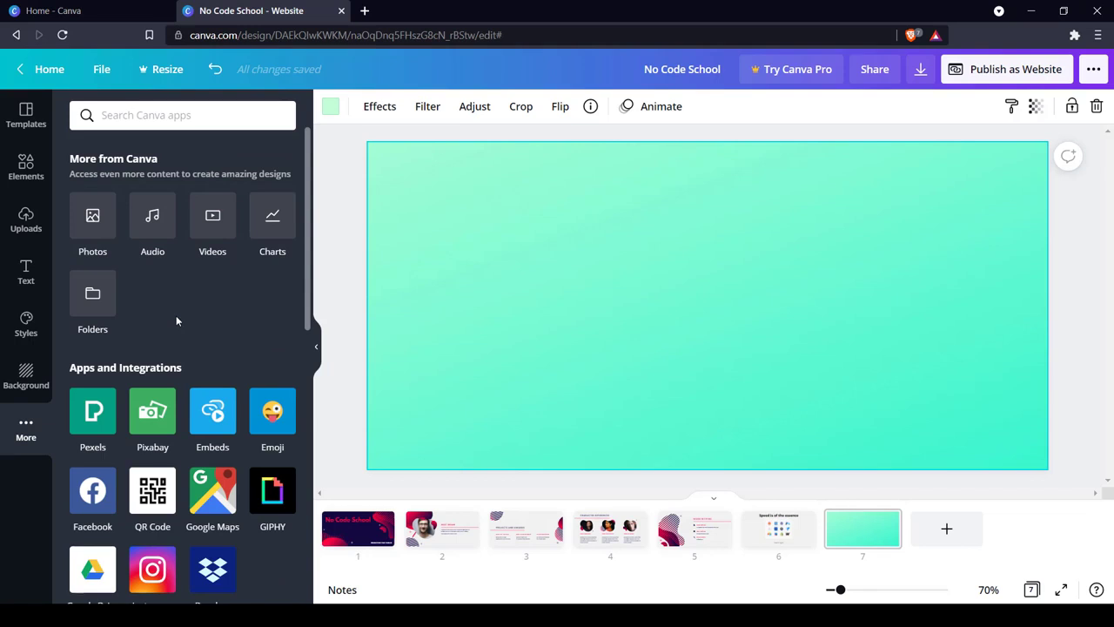
left_click(277, 231)
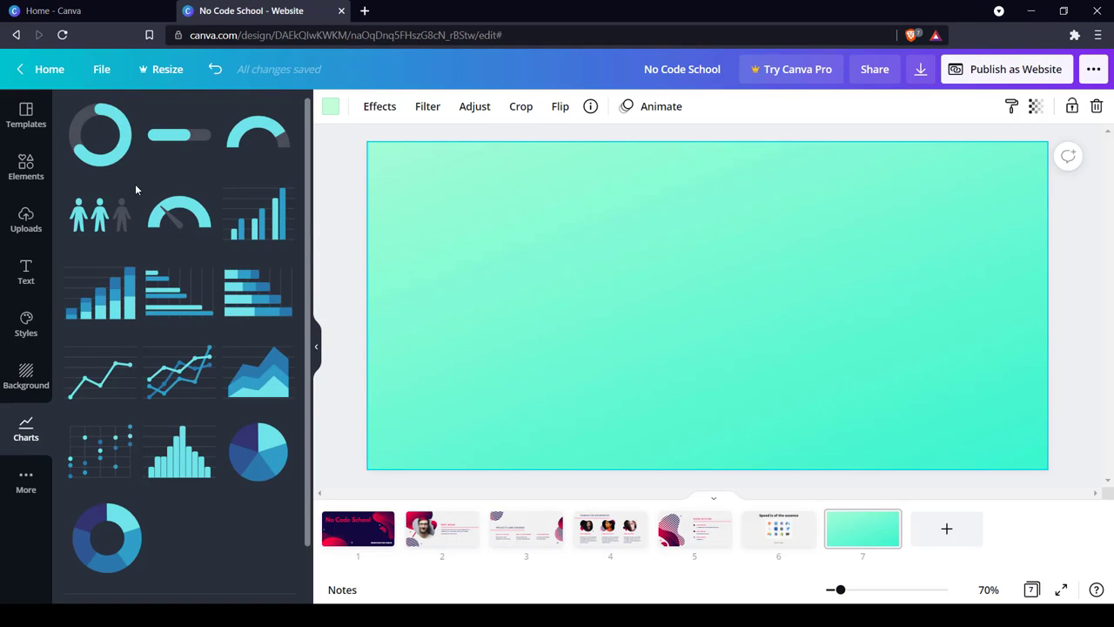
left_click(101, 135)
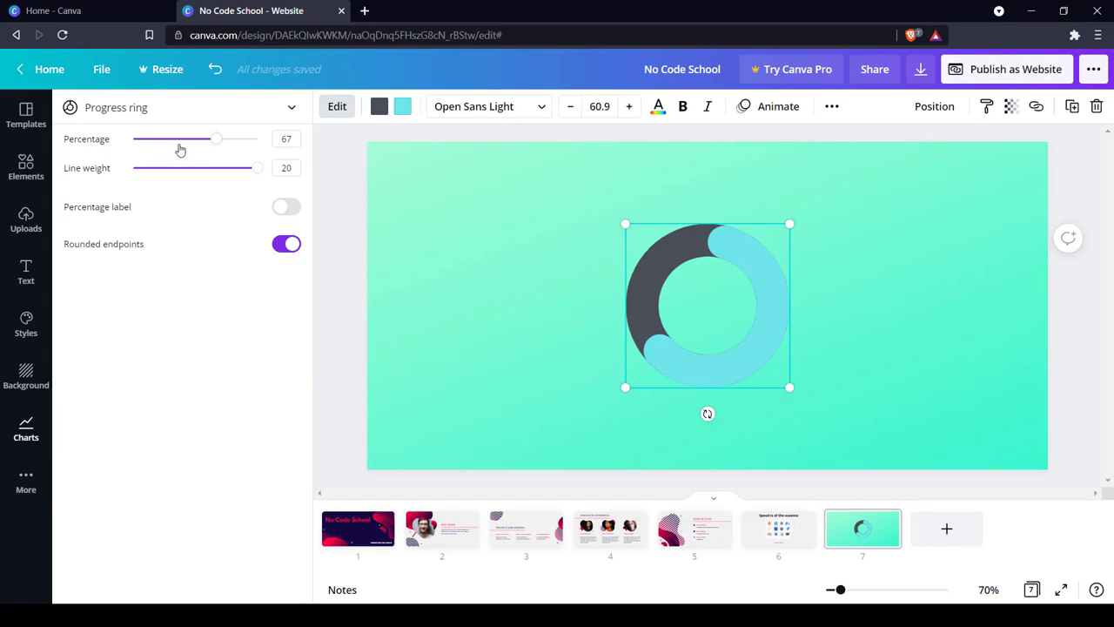
Set the progress ring to 49 percent with line weight 16, a percentage label and rounded endpoints.
left_click_drag(215, 139, 232, 168)
left_click(278, 216)
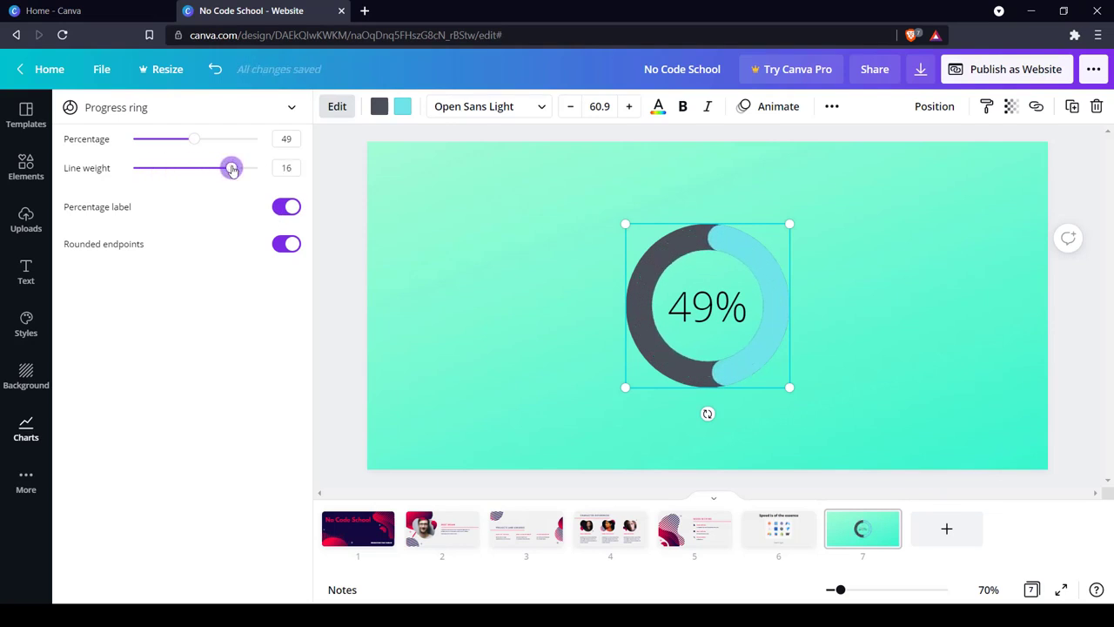
left_click(291, 248)
left_click(291, 247)
Recolor the light blue arc of the progress ring with the document's red and reopen the chart settings.
left_click(403, 106)
left_click(130, 221)
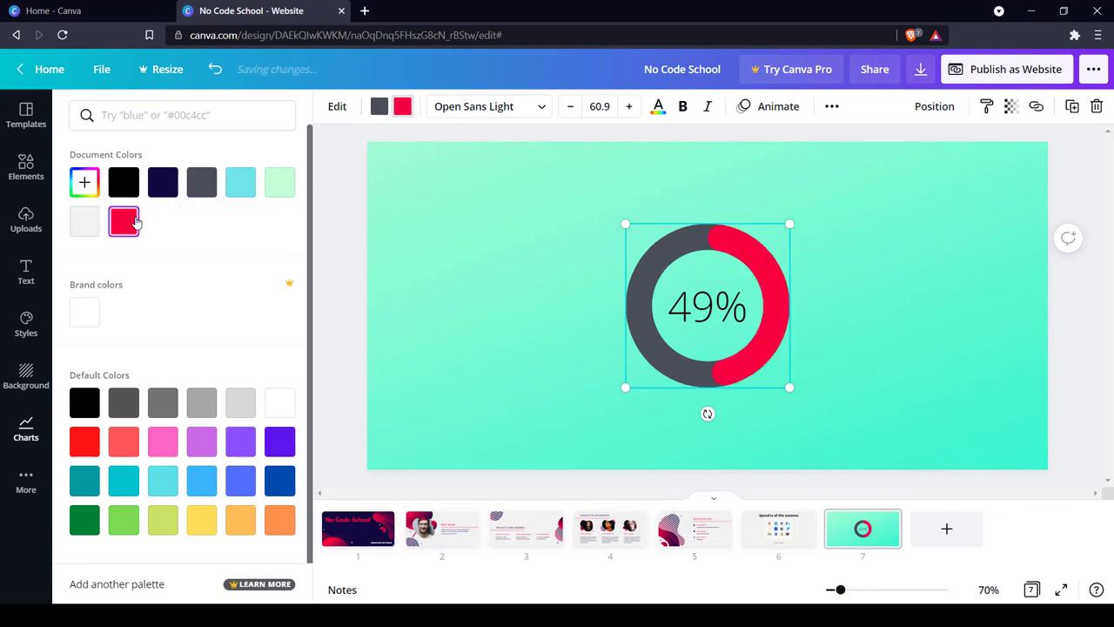
left_click(540, 106)
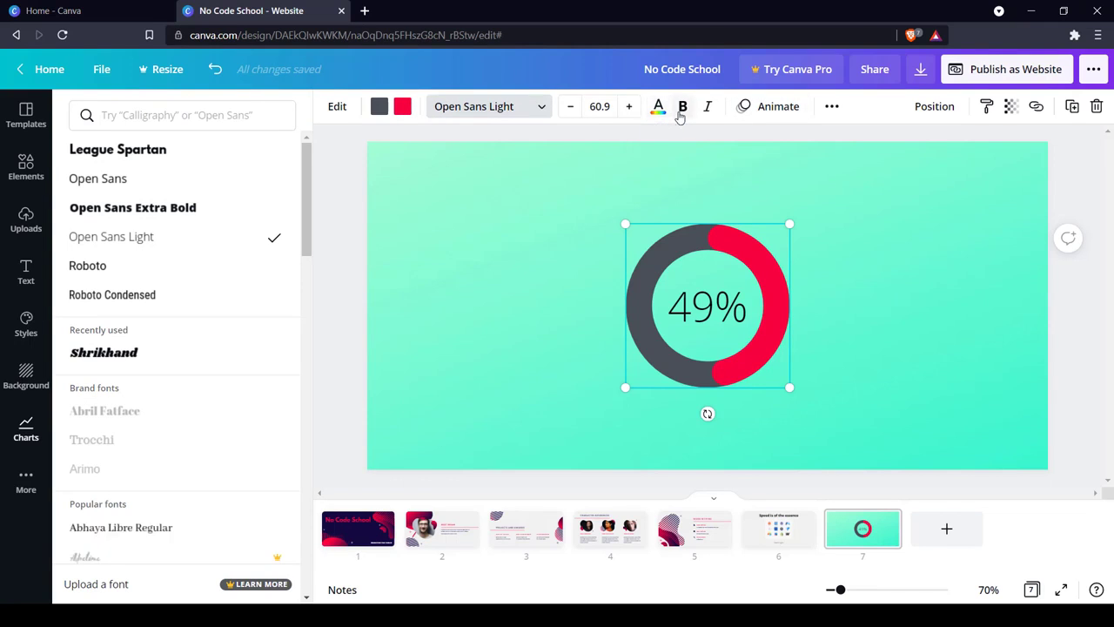
left_click(26, 428)
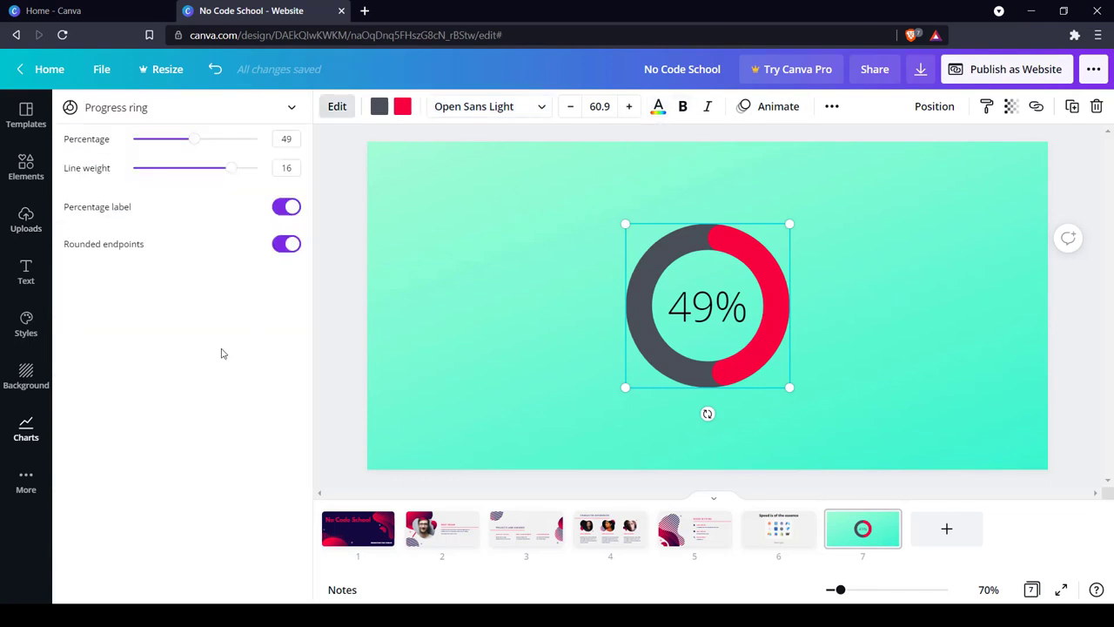
Insert the black-and-white Pexels photo of the person with outstretched hands on page 7.
left_click(26, 484)
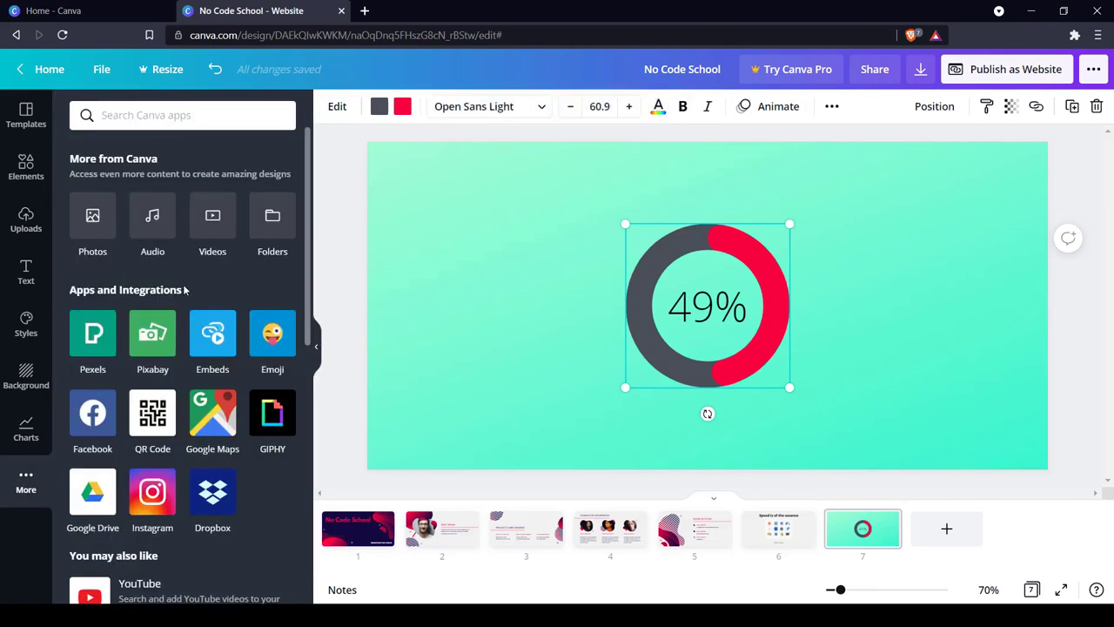
scroll(185, 290, "down", 1)
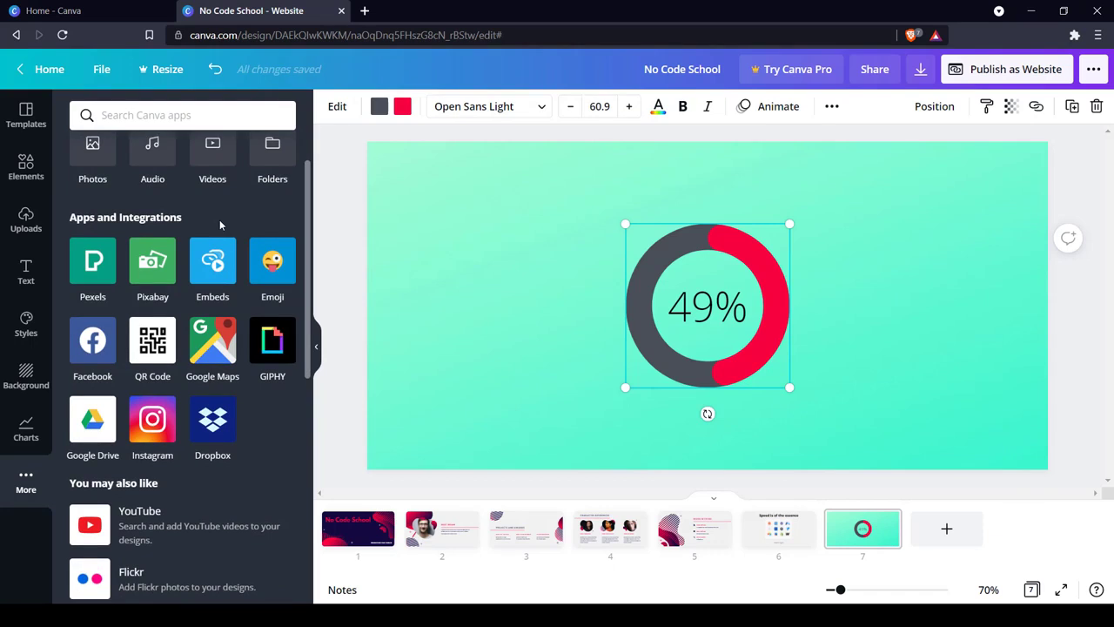
left_click(94, 263)
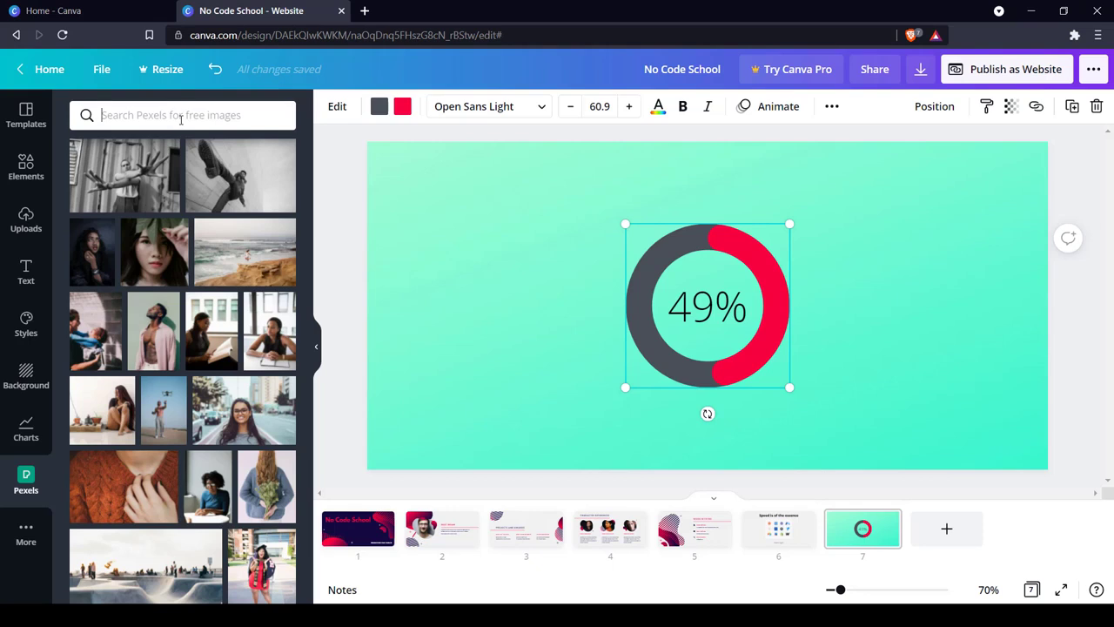
left_click(503, 303)
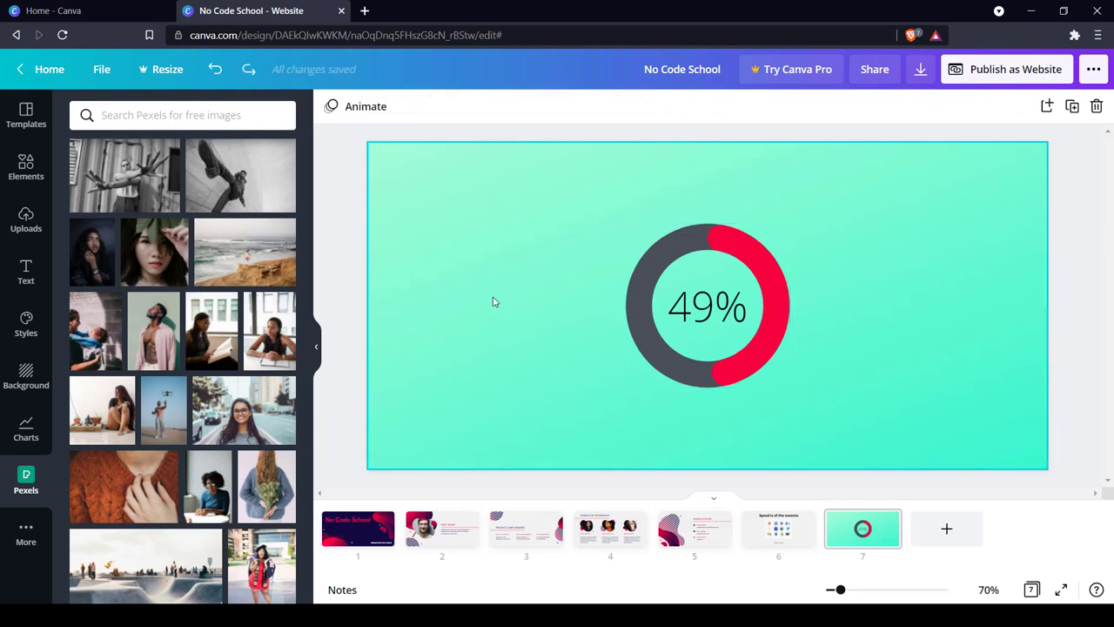
left_click(124, 175)
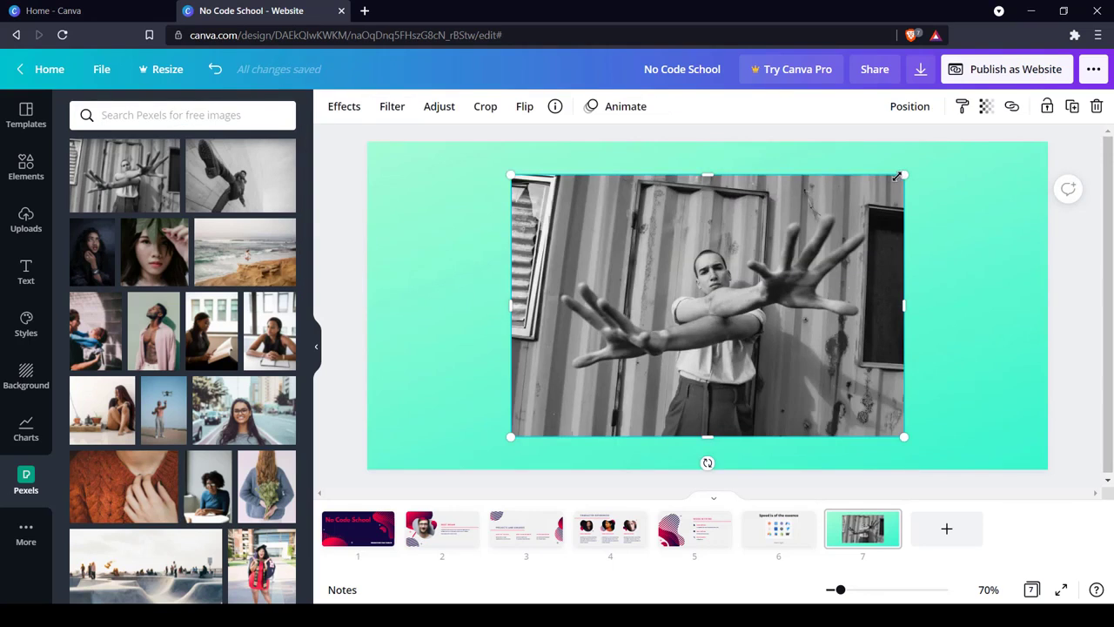
Shrink the outstretched-hands photo and place it in the page's upper-left corner, clear of the progress ring.
left_click_drag(903, 175, 778, 255)
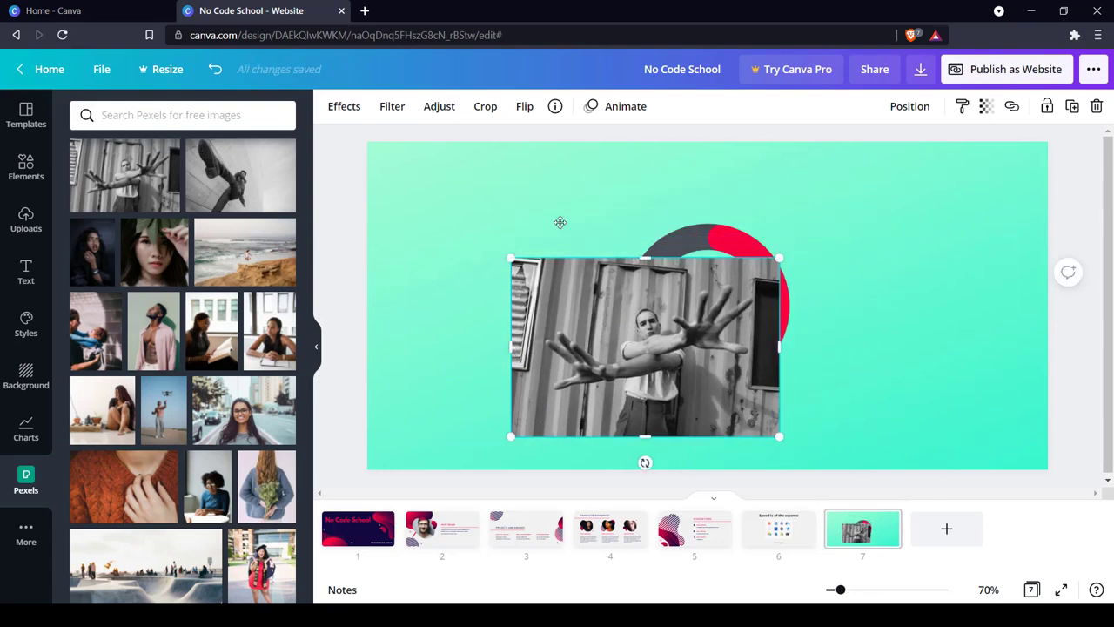
left_click_drag(669, 317, 563, 240)
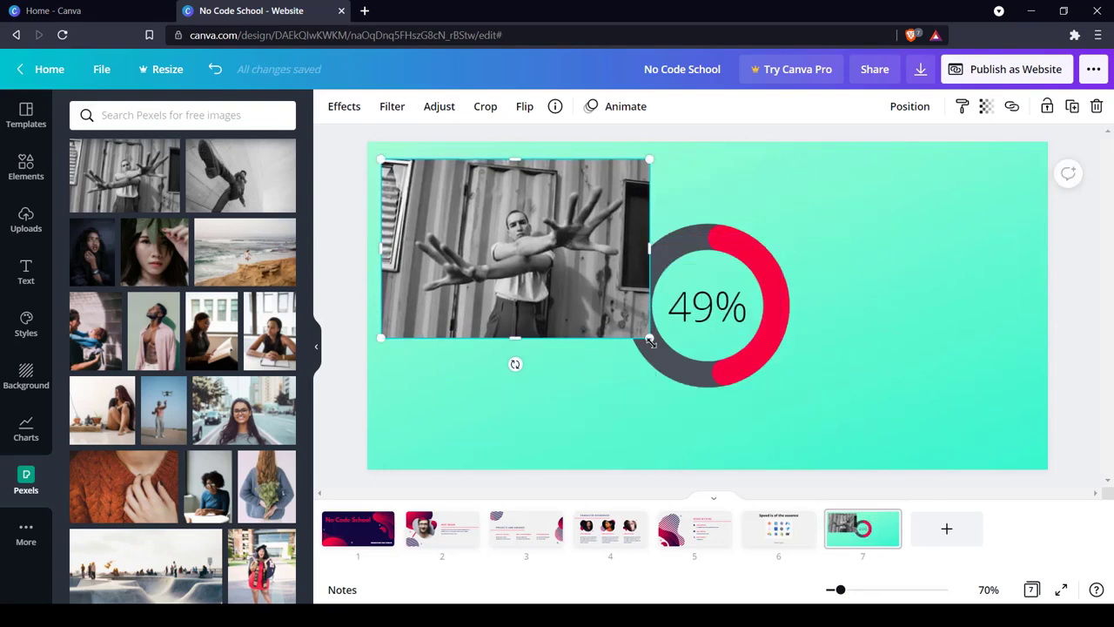
left_click_drag(643, 333, 557, 275)
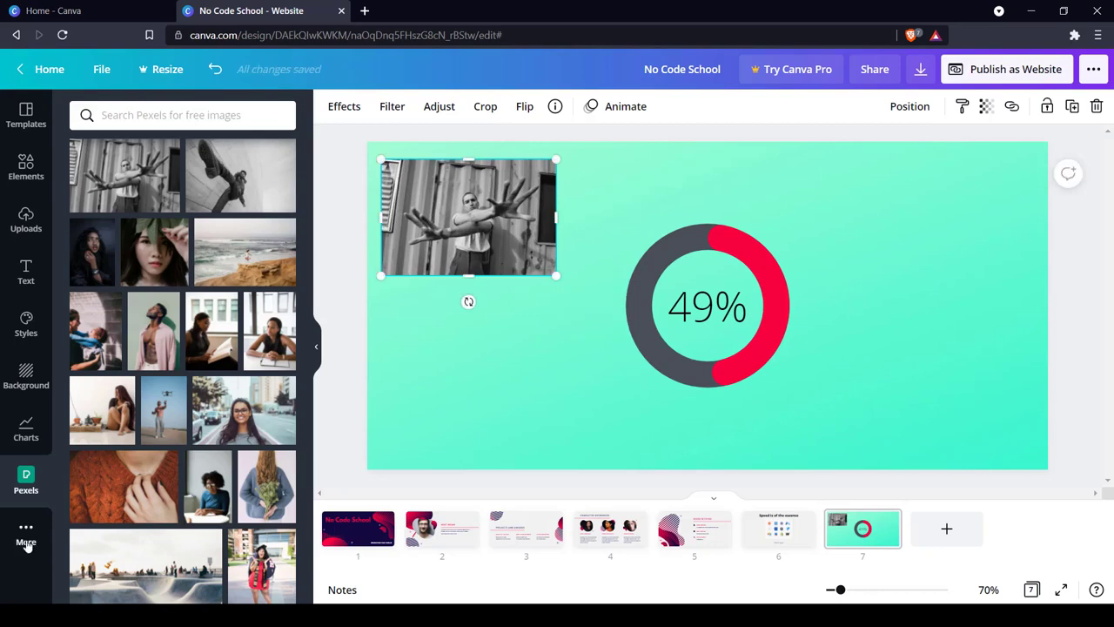
Insert the Google Maps embed of the Colosseum and move it to page 7's lower-right corner.
left_click(26, 533)
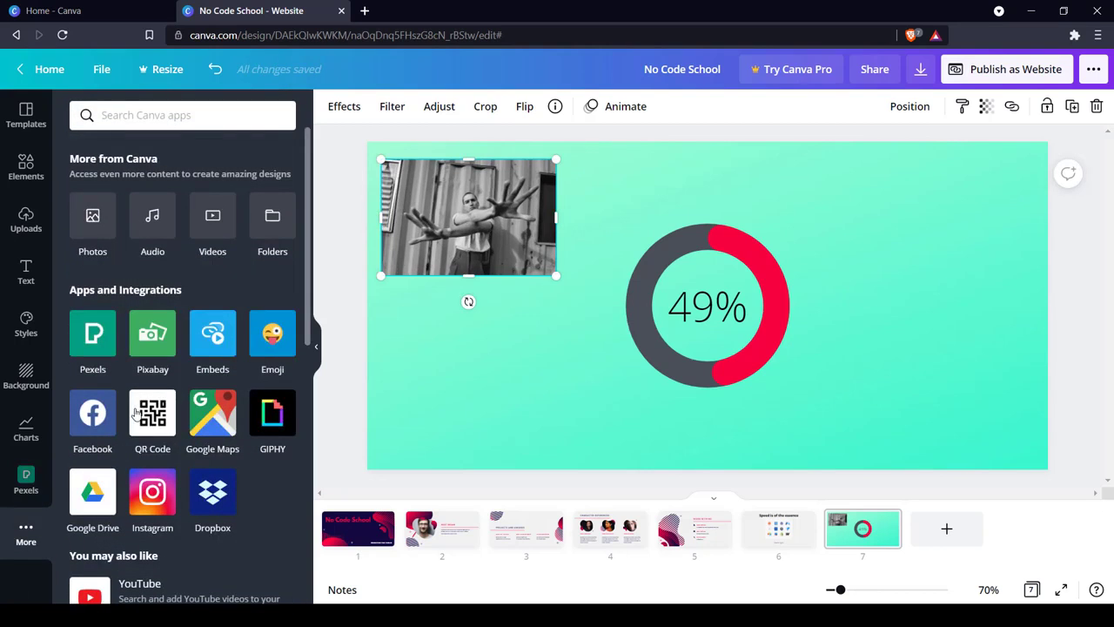
scroll(214, 412, "down", 2)
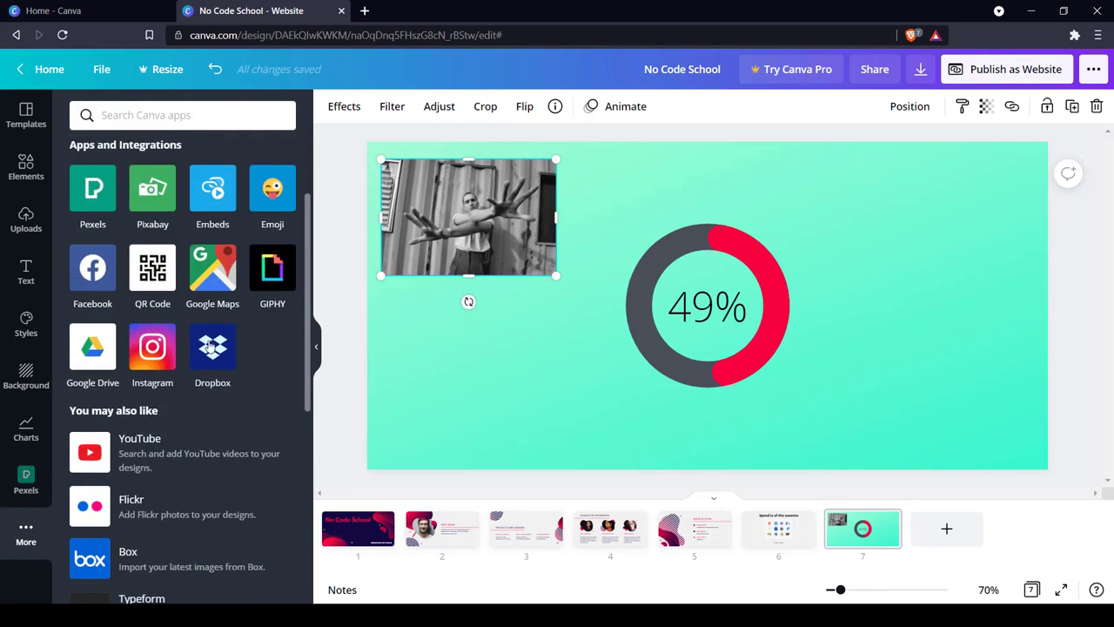
left_click(218, 292)
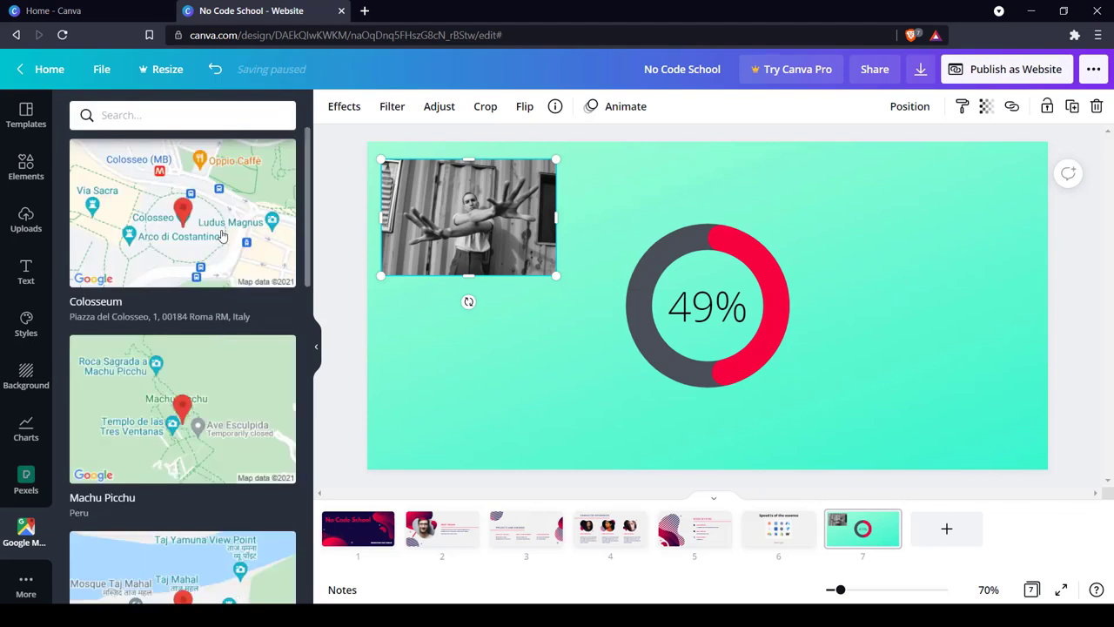
left_click(761, 236)
left_click_drag(771, 232, 984, 333)
left_click(26, 579)
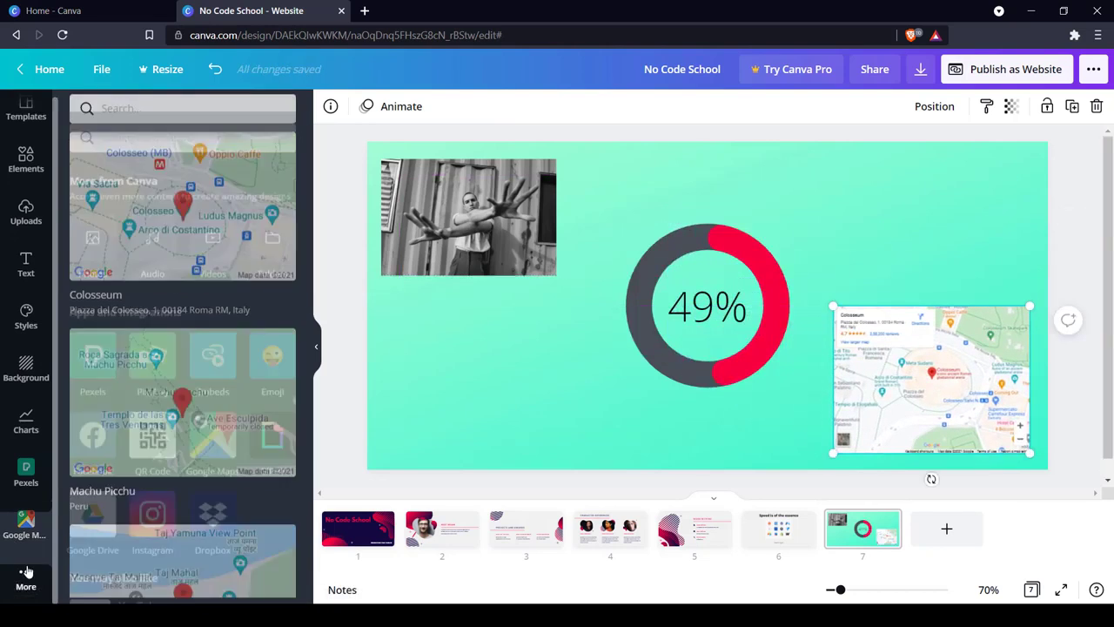
scroll(218, 376, "down", 10)
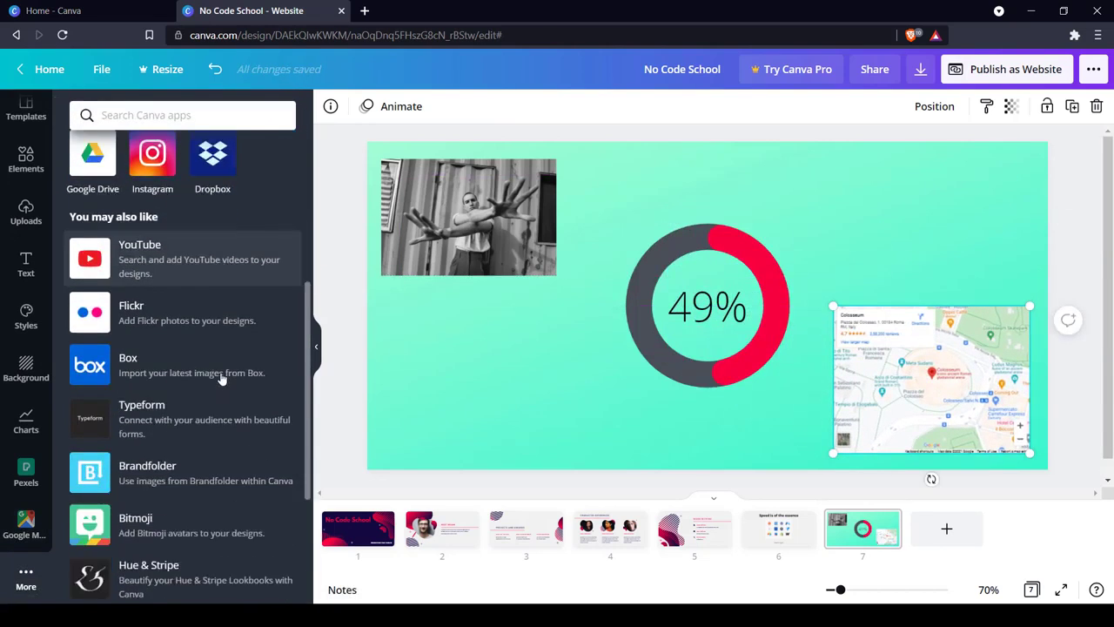
scroll(221, 379, "up", 10)
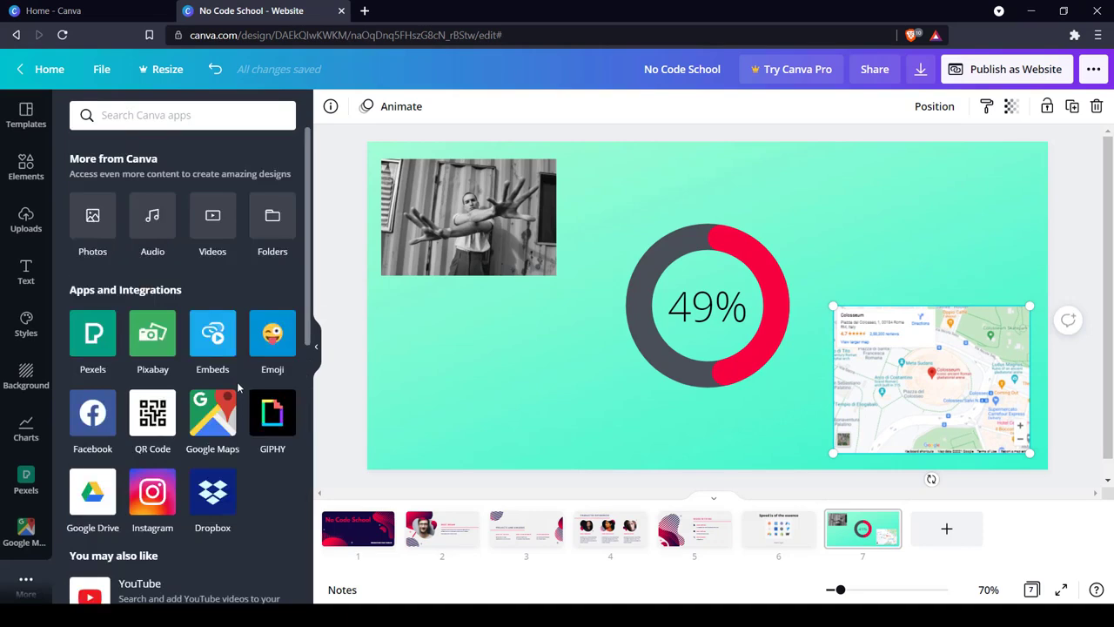
Preview the Burst, Bounce, Shift and Fade text animations on page 1's No Code School title and apply Block.
left_click(349, 532)
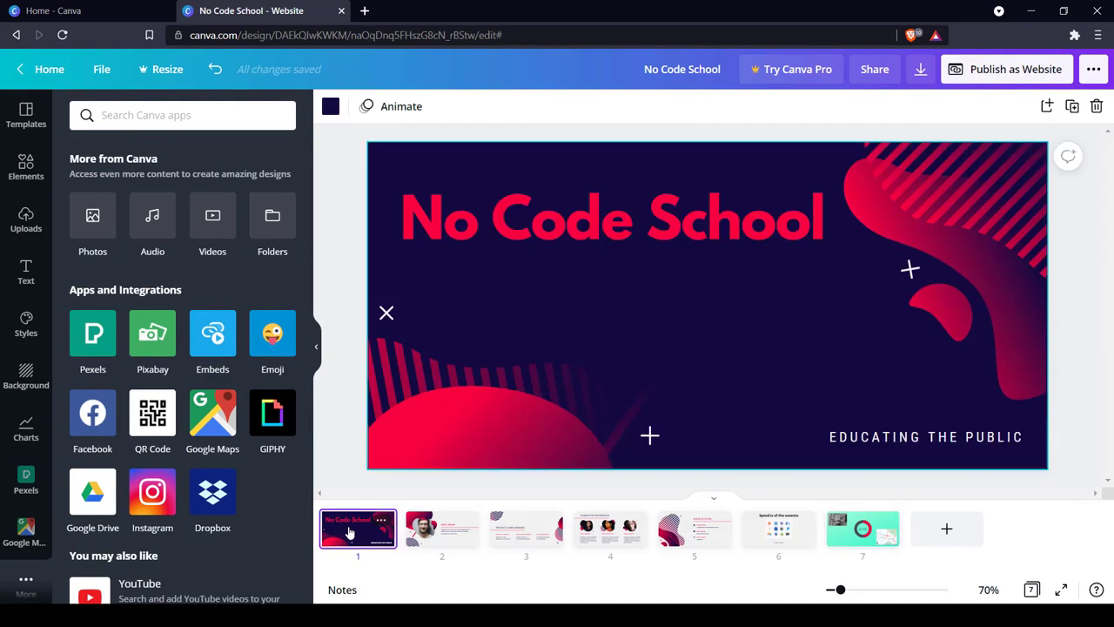
left_click(531, 226)
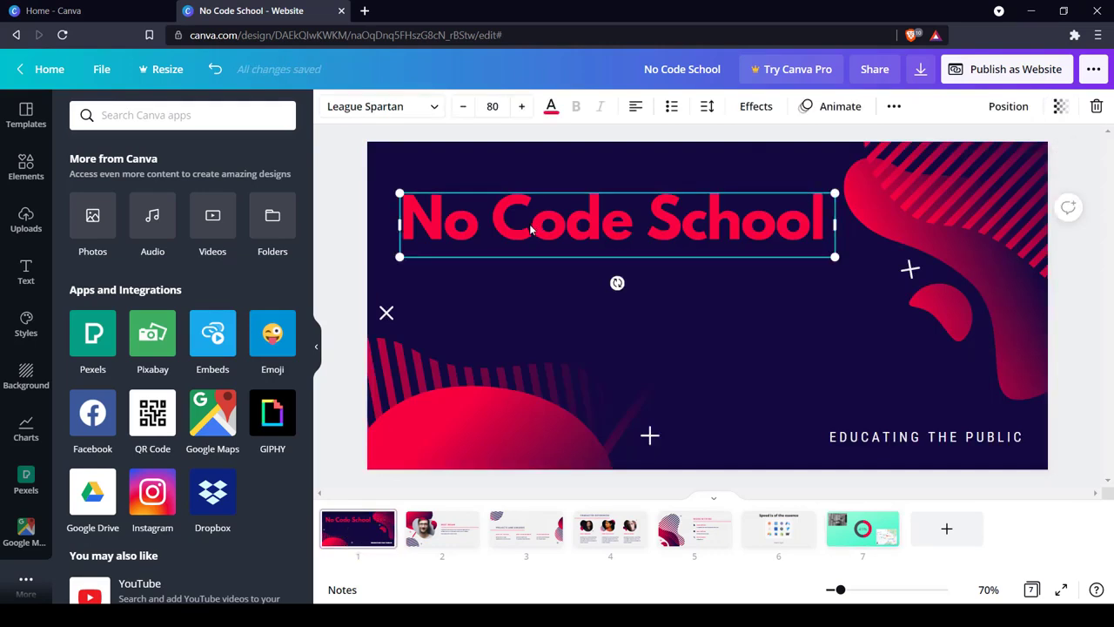
left_click(840, 106)
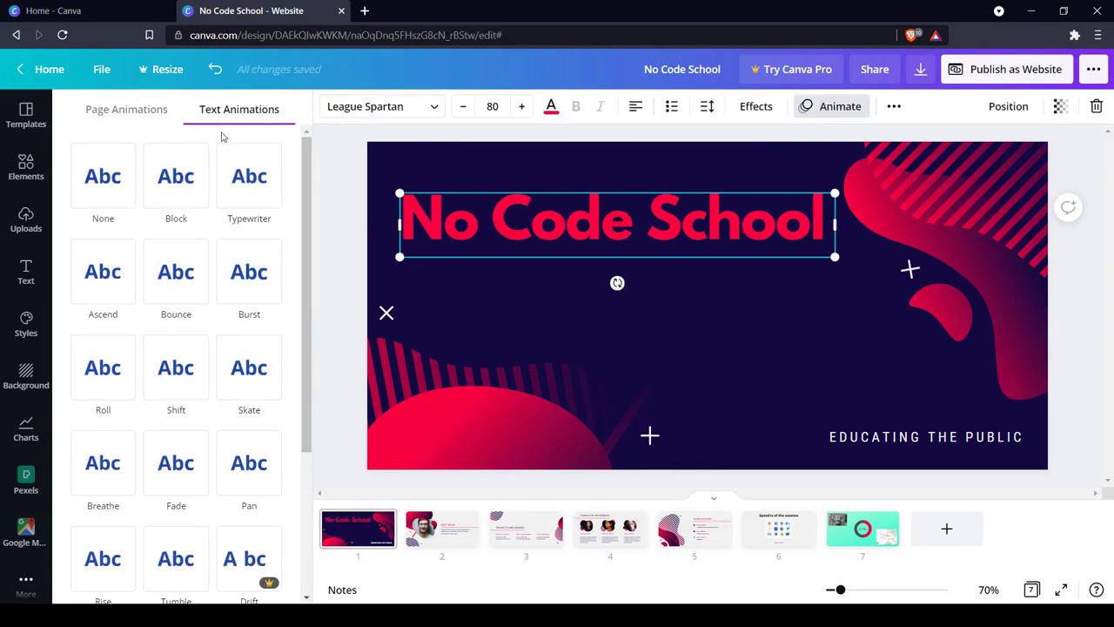
left_click(239, 283)
scroll(211, 289, "down", 3)
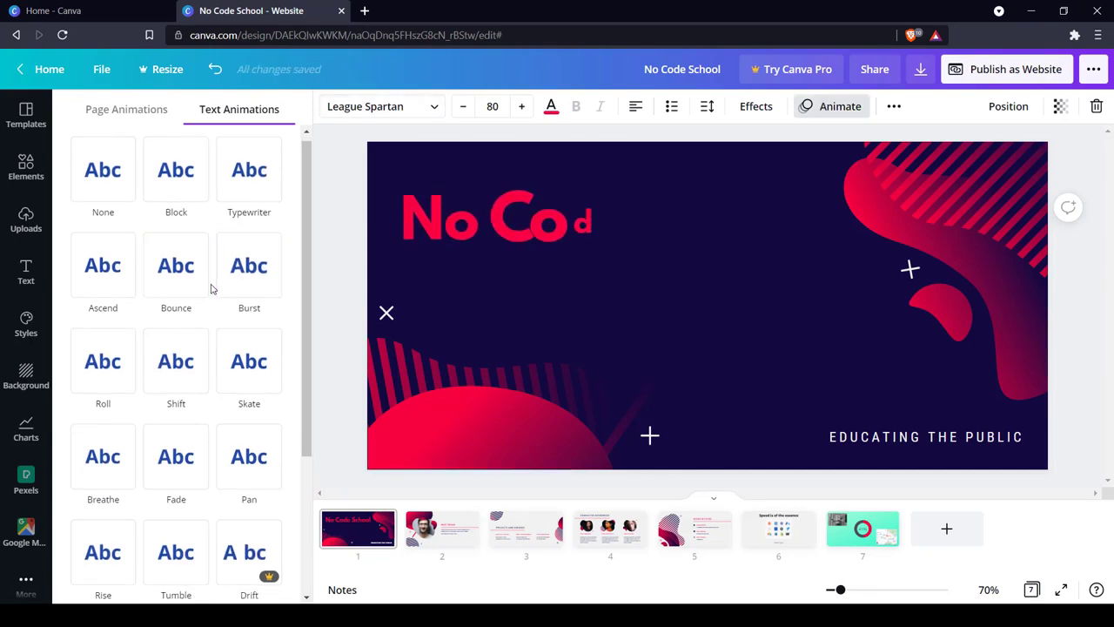
scroll(211, 289, "up", 3)
left_click(185, 206)
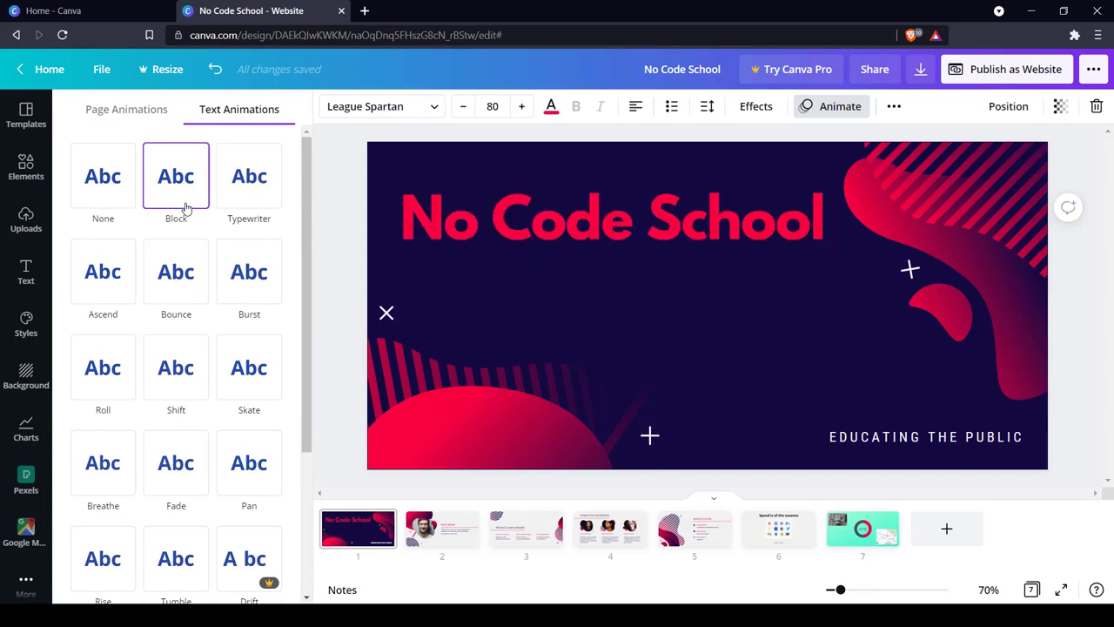
left_click(162, 263)
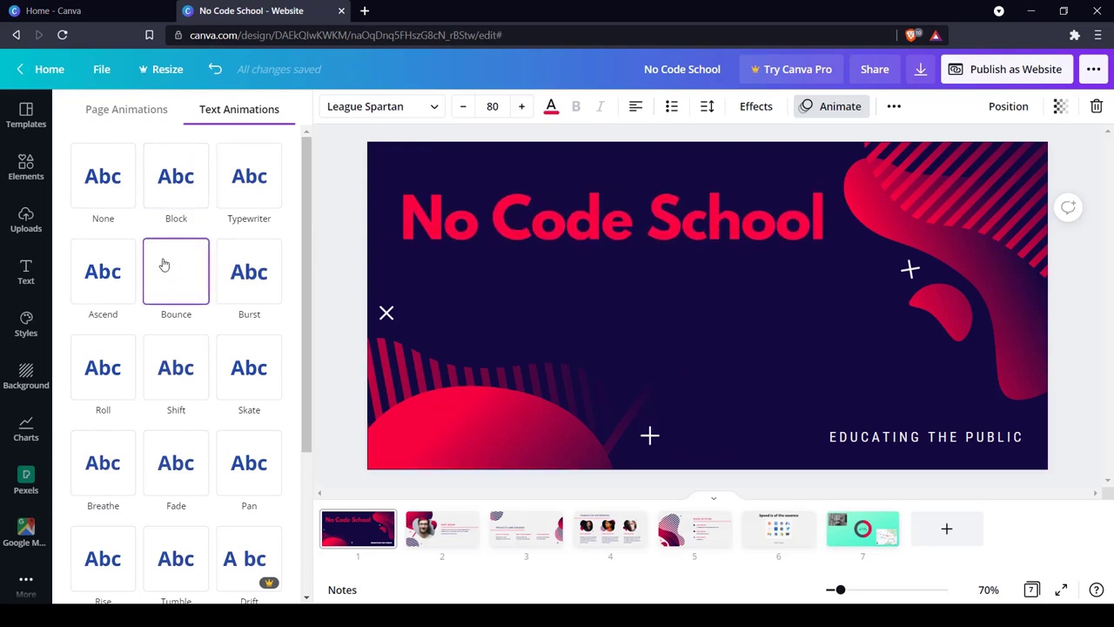
left_click(150, 359)
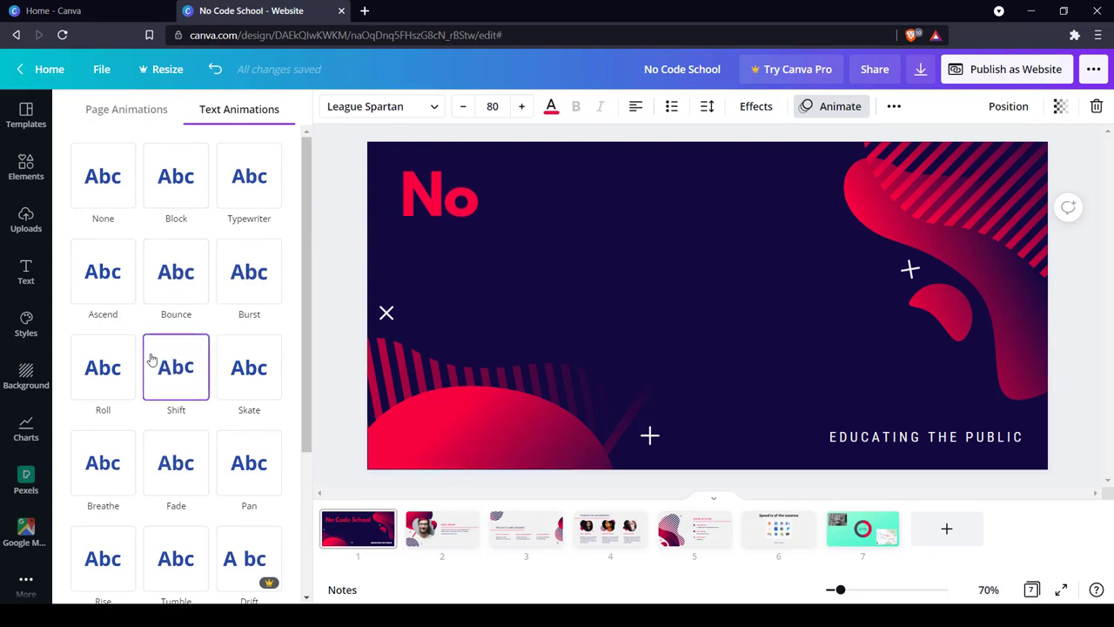
left_click(166, 449)
left_click(167, 179)
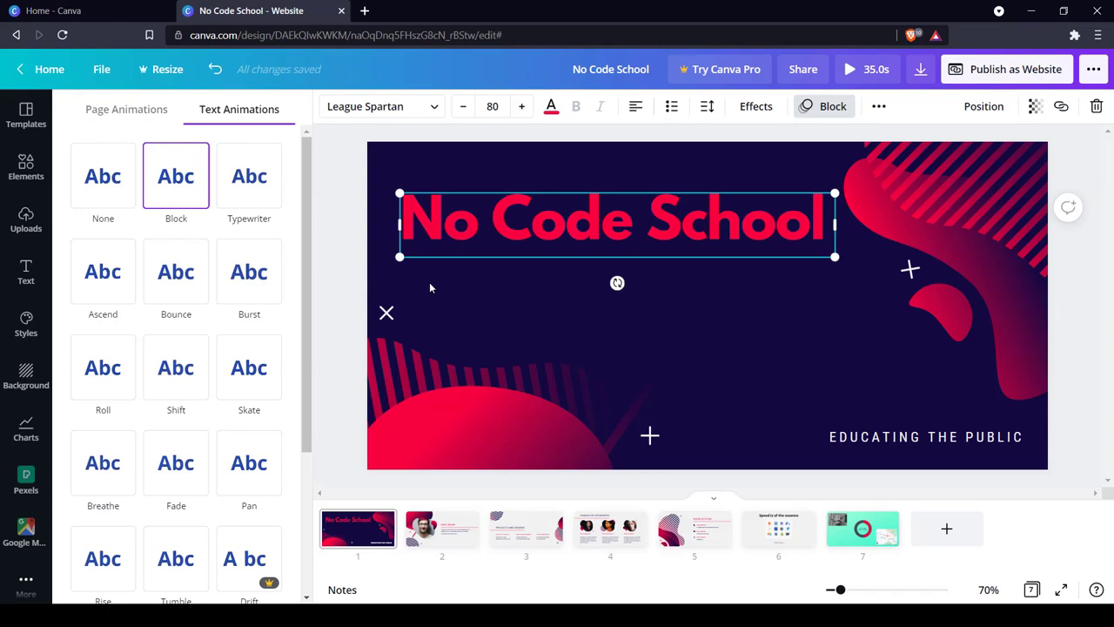
key("Escape")
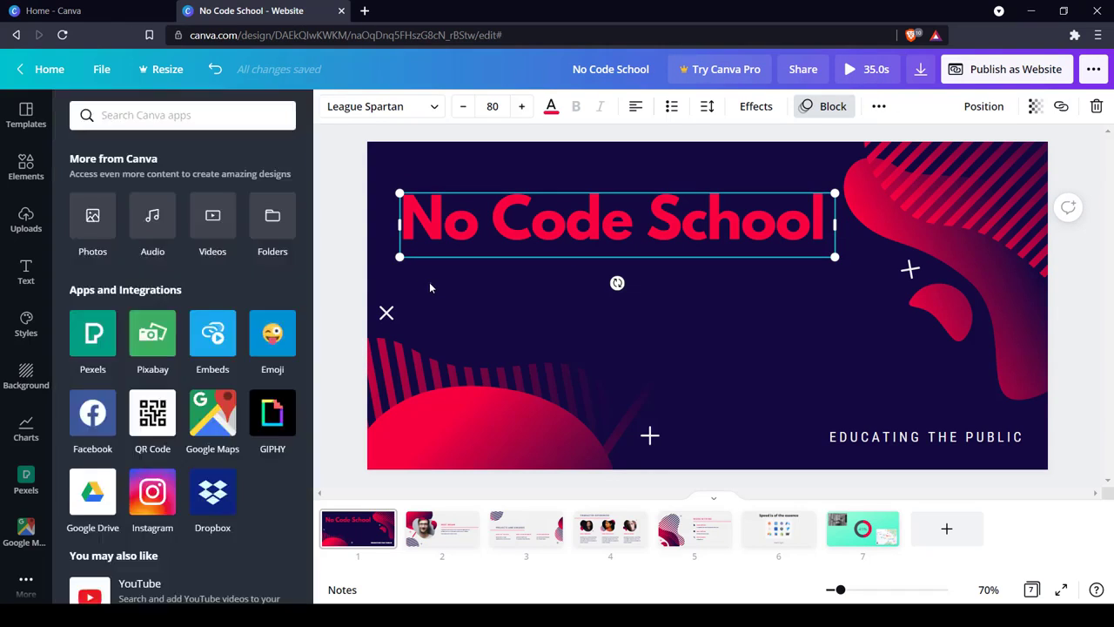
Apply the Block page animation to the whole of page 1.
left_click(431, 285)
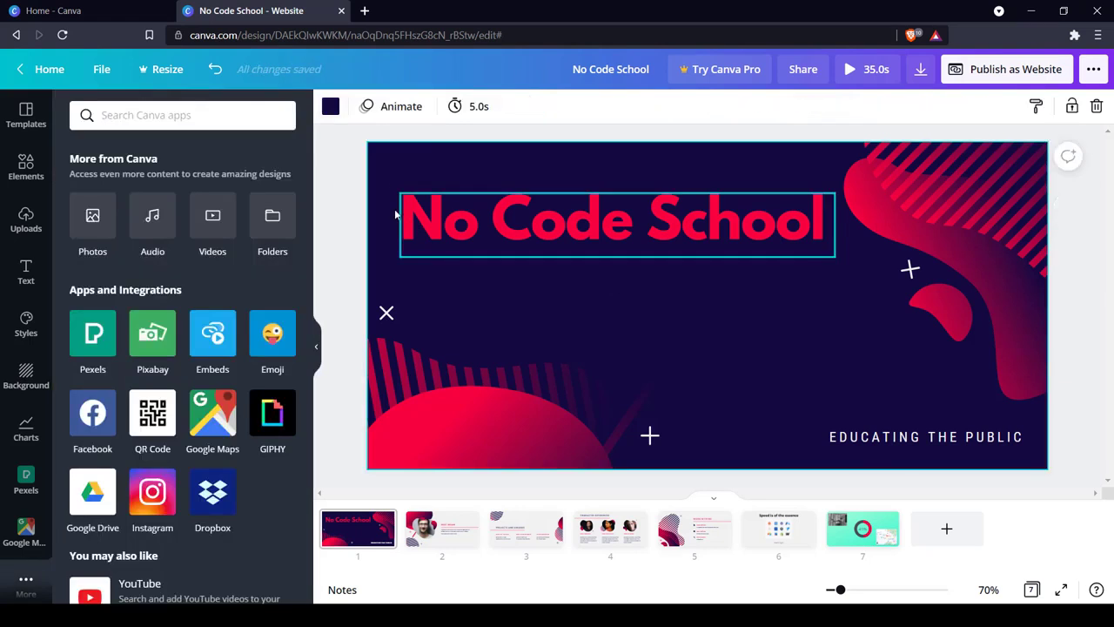
left_click(384, 114)
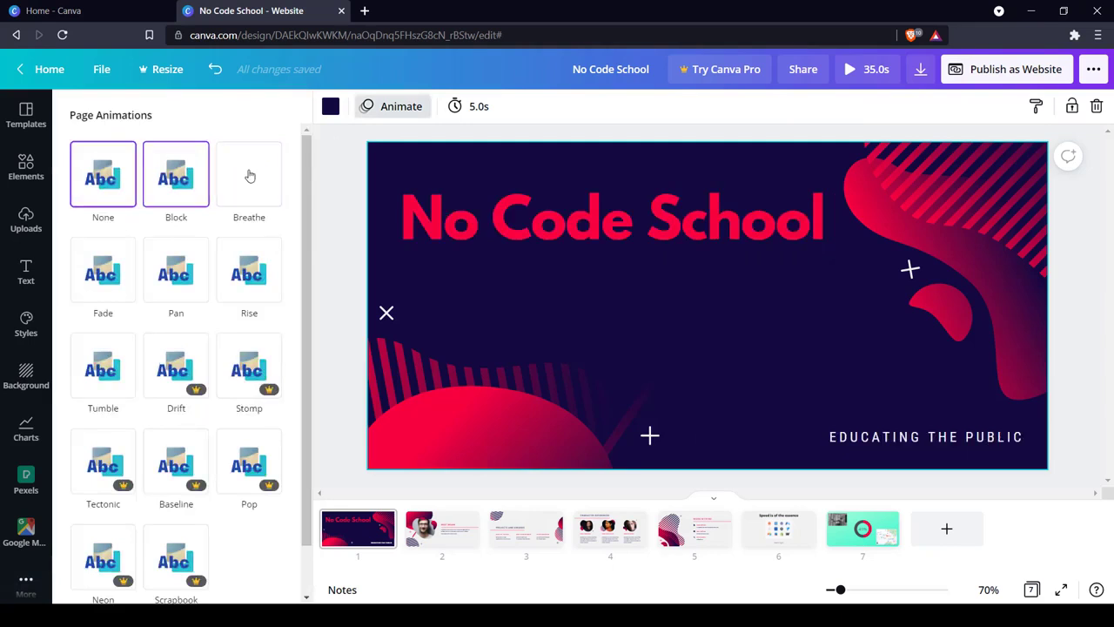
left_click(169, 188)
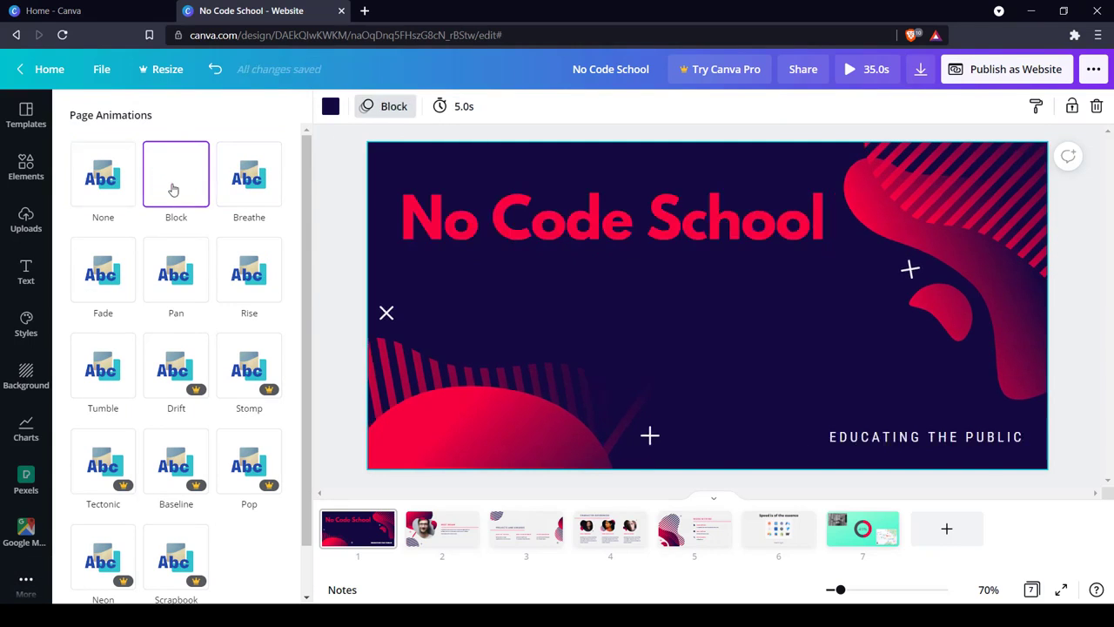
Set page 1's timing to 5.5 seconds.
left_click(459, 111)
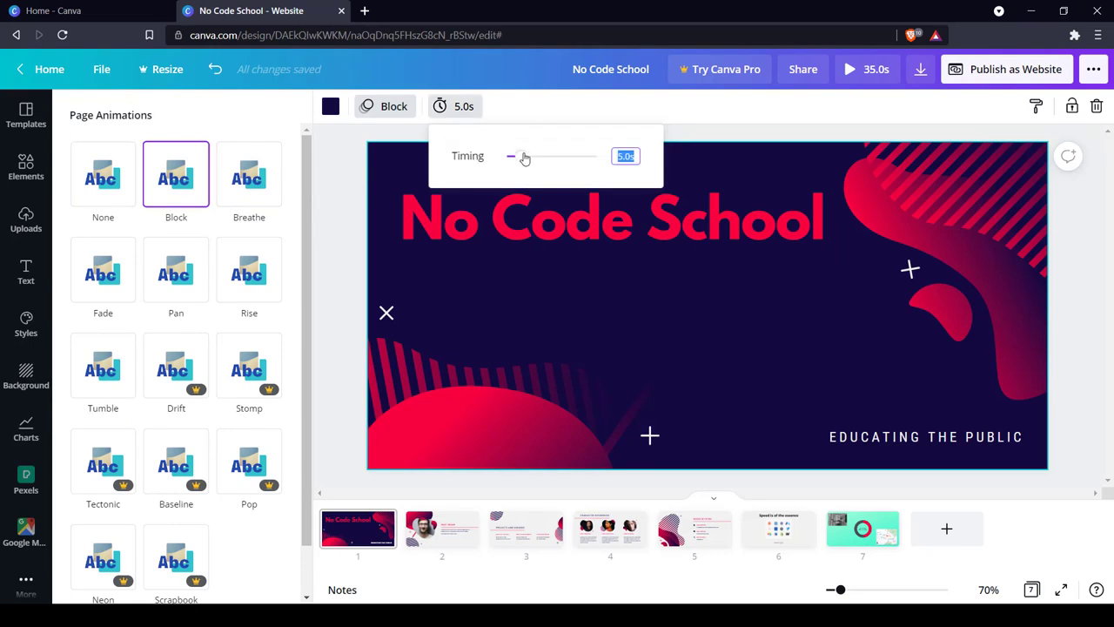
mouse_move(525, 159)
left_mouse_down()
mouse_move(569, 154)
mouse_move(523, 172)
left_mouse_up()
left_click(710, 132)
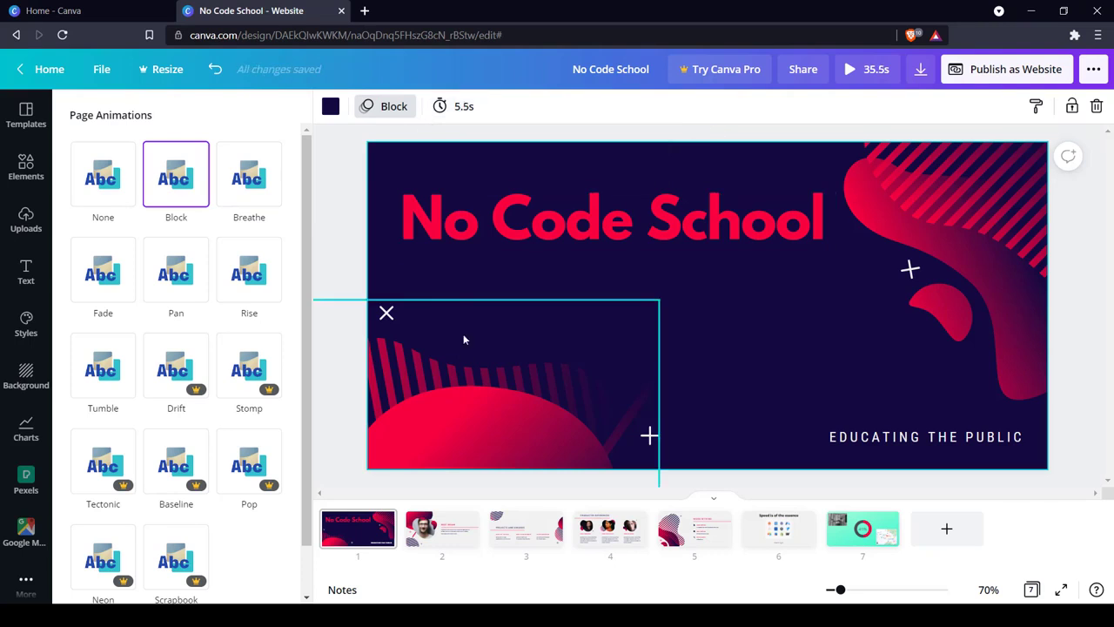
left_click(441, 538)
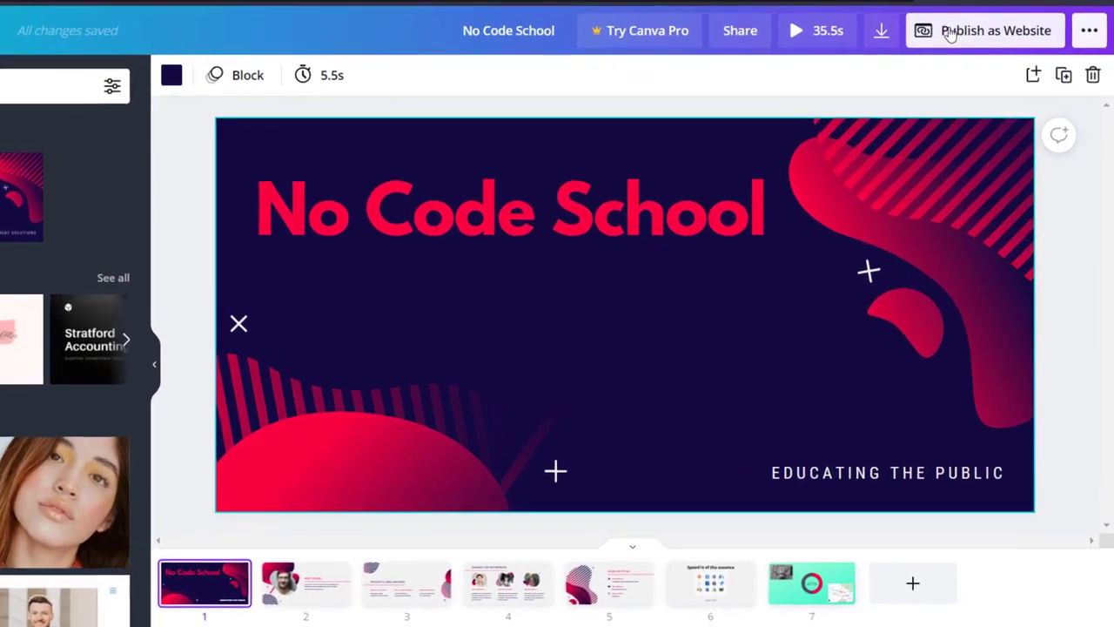
Start publishing the design as a website, review the web style options and choose Scrolling.
left_click(978, 72)
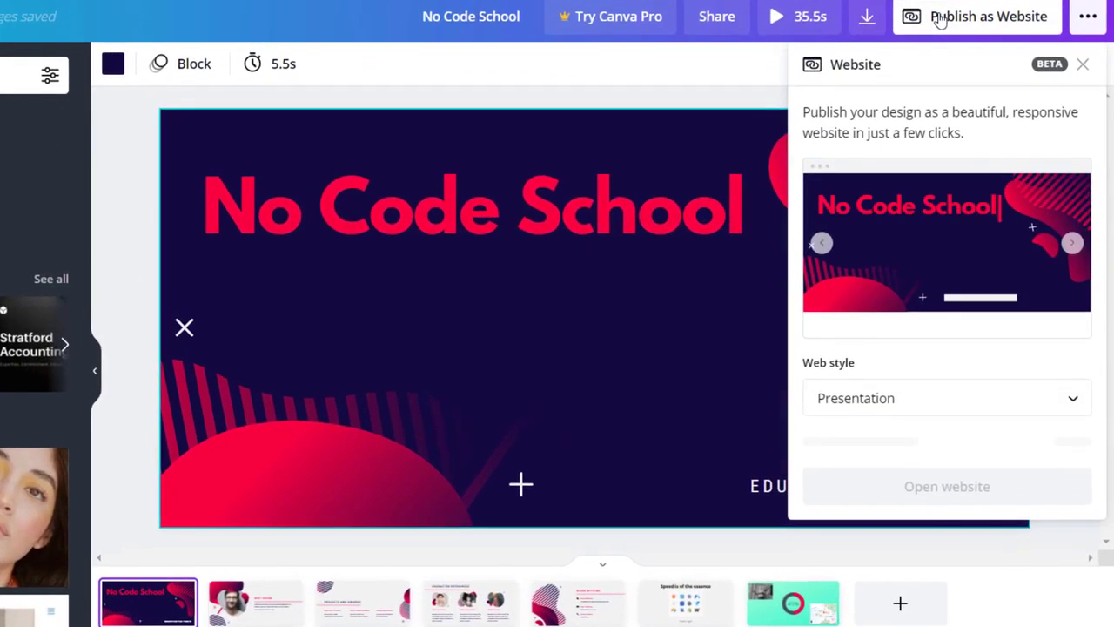
left_click(948, 392)
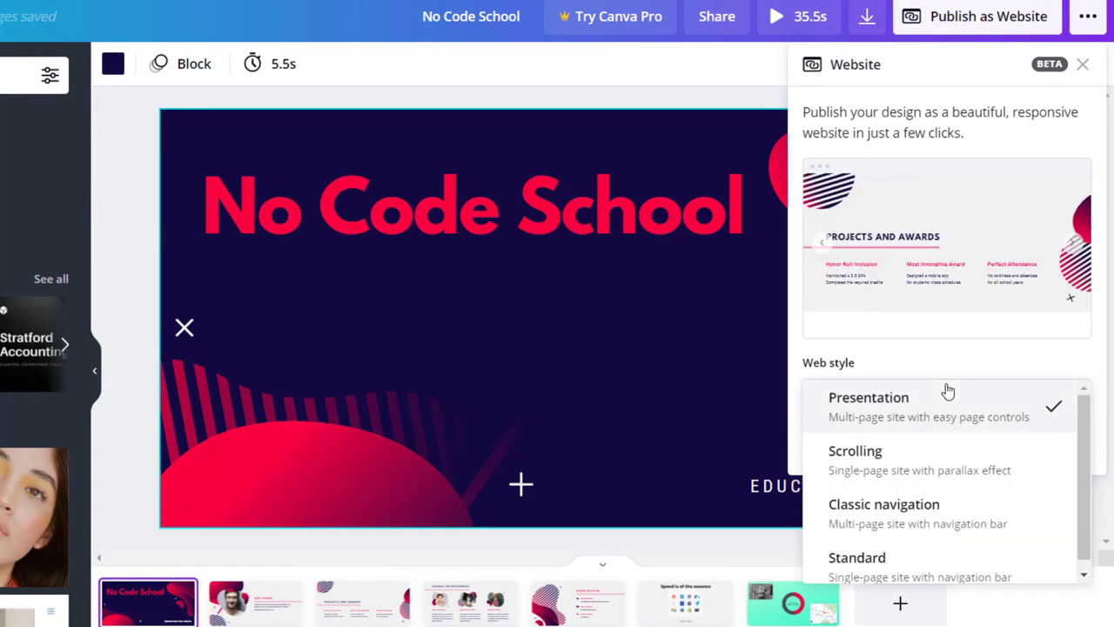
scroll(933, 470, "down", 1)
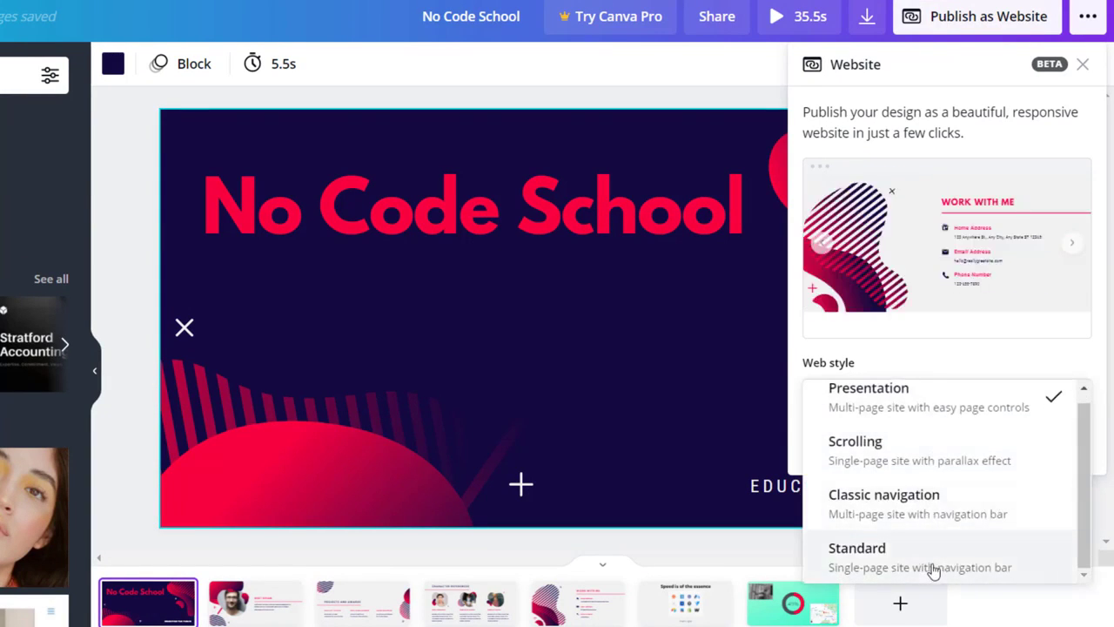
left_click(943, 464)
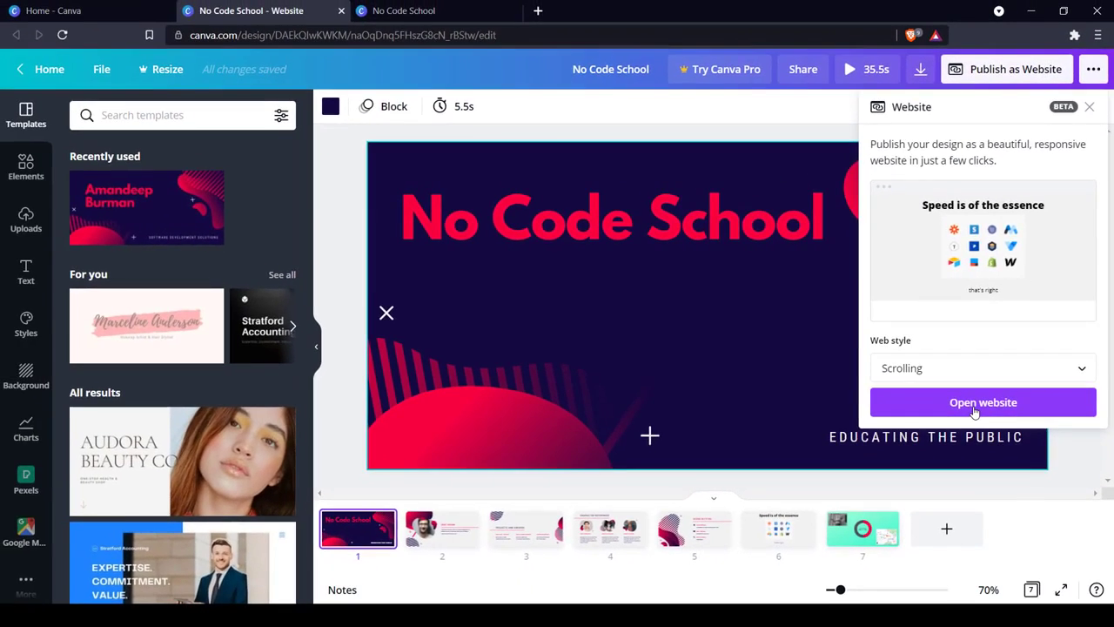
left_click(955, 423)
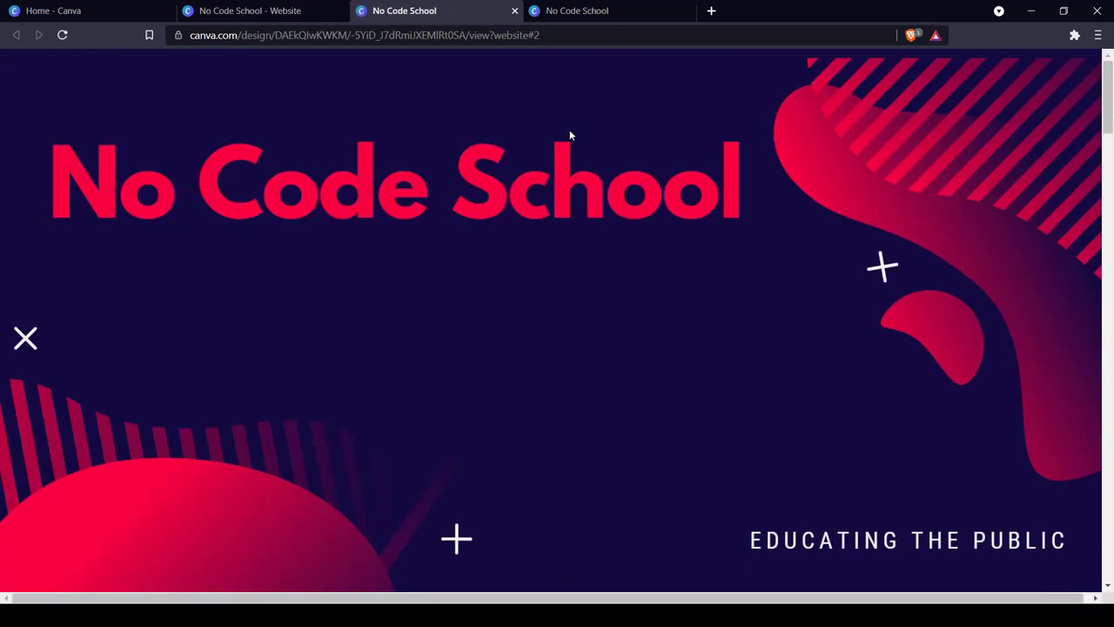
Look through the published scrolling website from the No Code School title page to the Projects and Awards section.
scroll(592, 148, "down", 5)
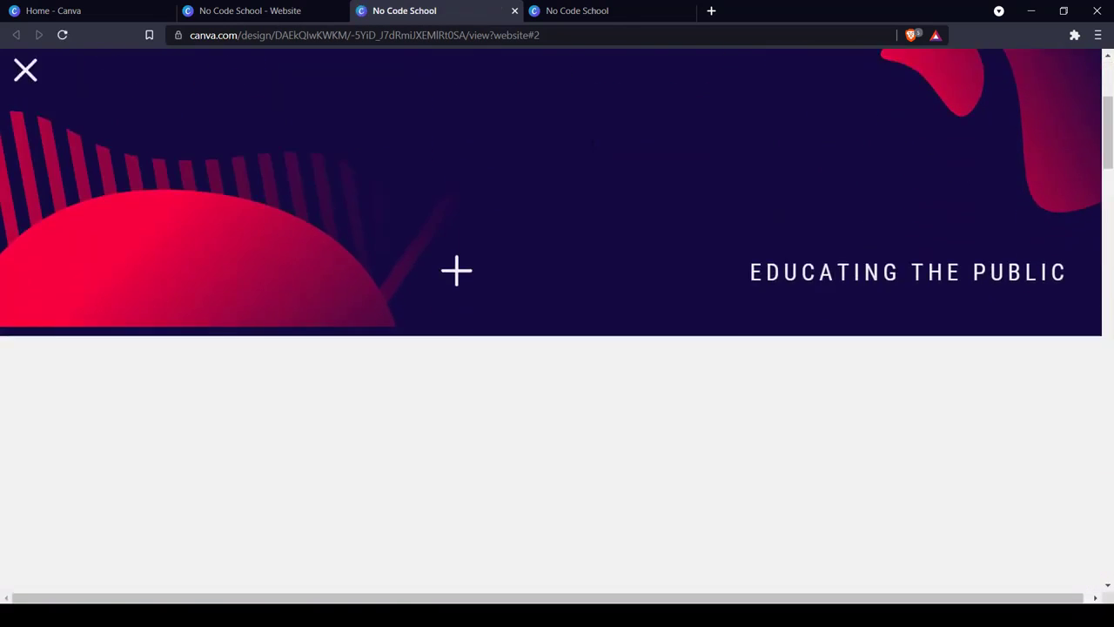
scroll(592, 148, "down", 5)
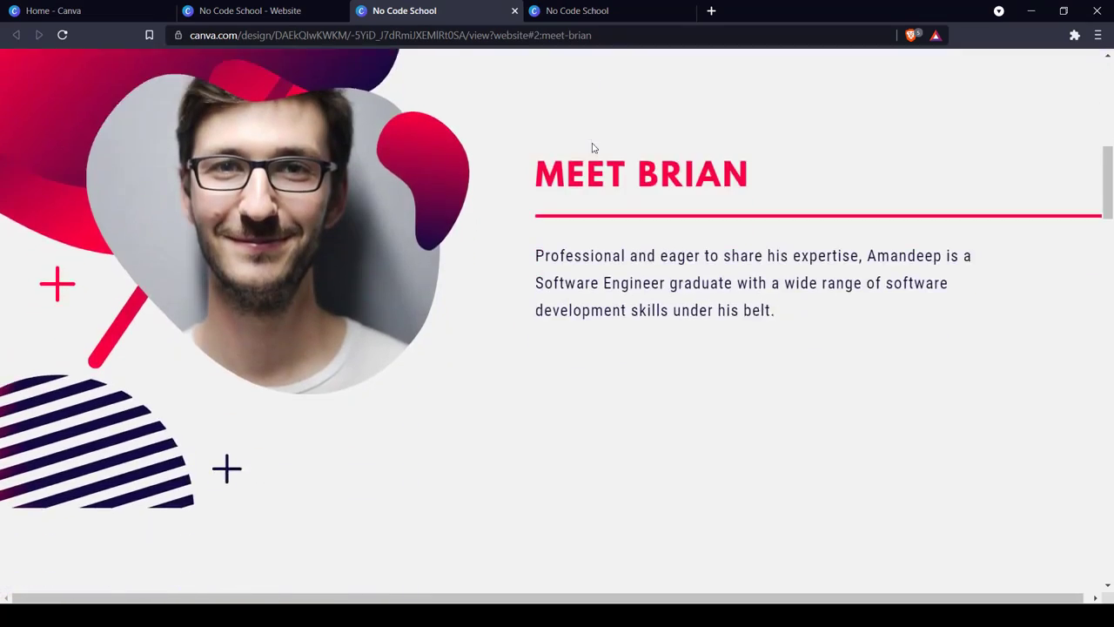
scroll(592, 148, "down", 5)
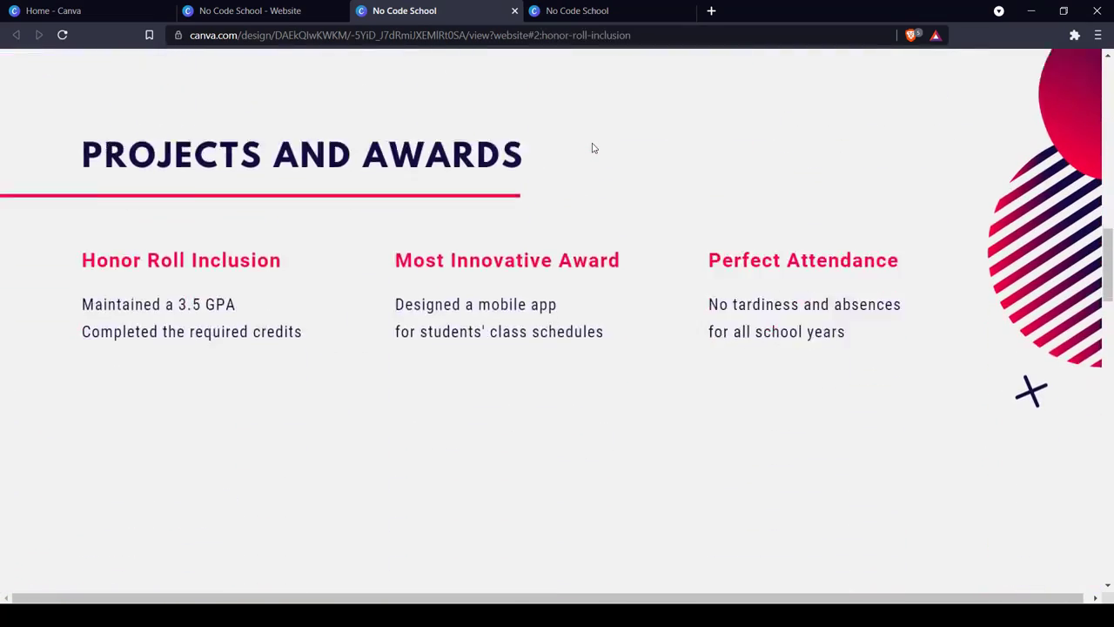
scroll(592, 142, "up", 15)
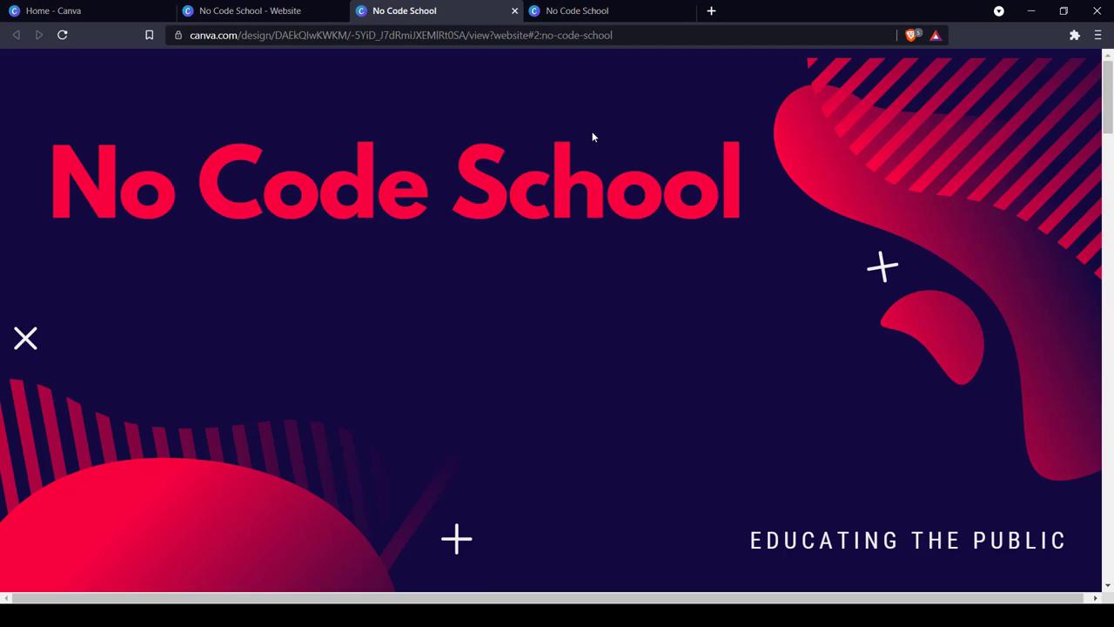
Open static.app in a new browser tab and start a new website there.
left_click(711, 10)
type("stat")
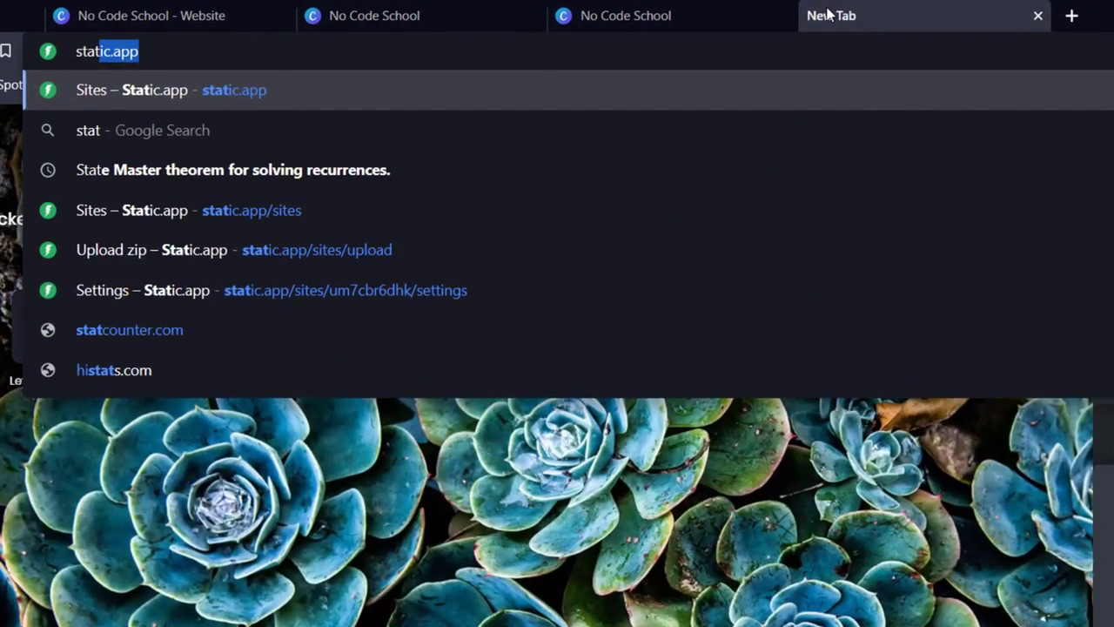
type("ic.app")
key("Return")
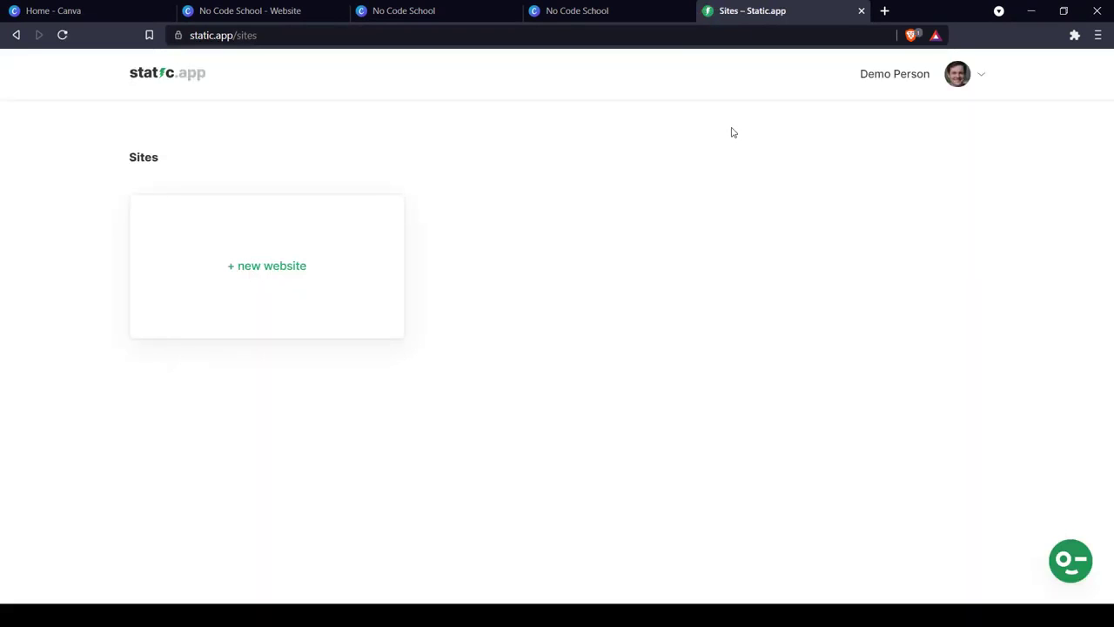
left_click(236, 254)
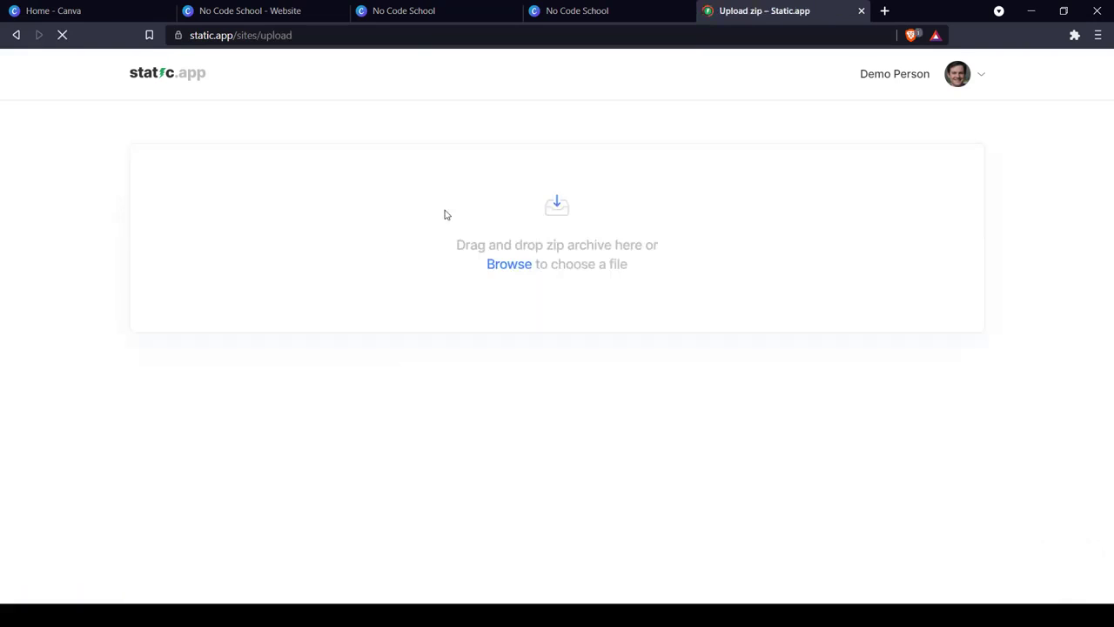
Save the published Canva site as a complete webpage named No Code School.html in the stuff folder.
left_click(447, 16)
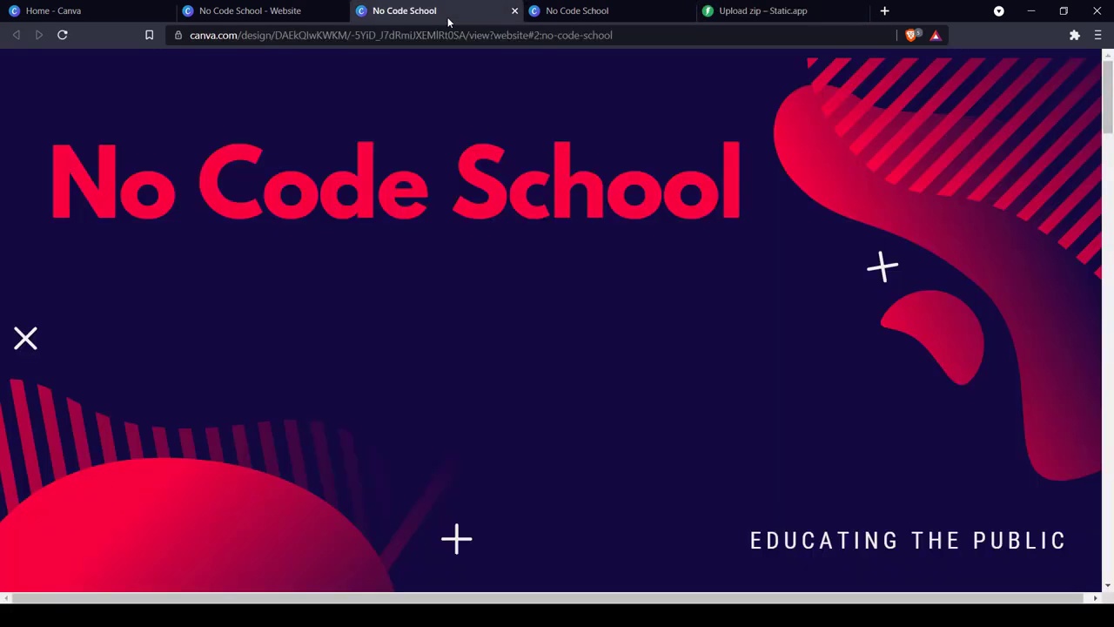
right_click(484, 275)
left_click(524, 344)
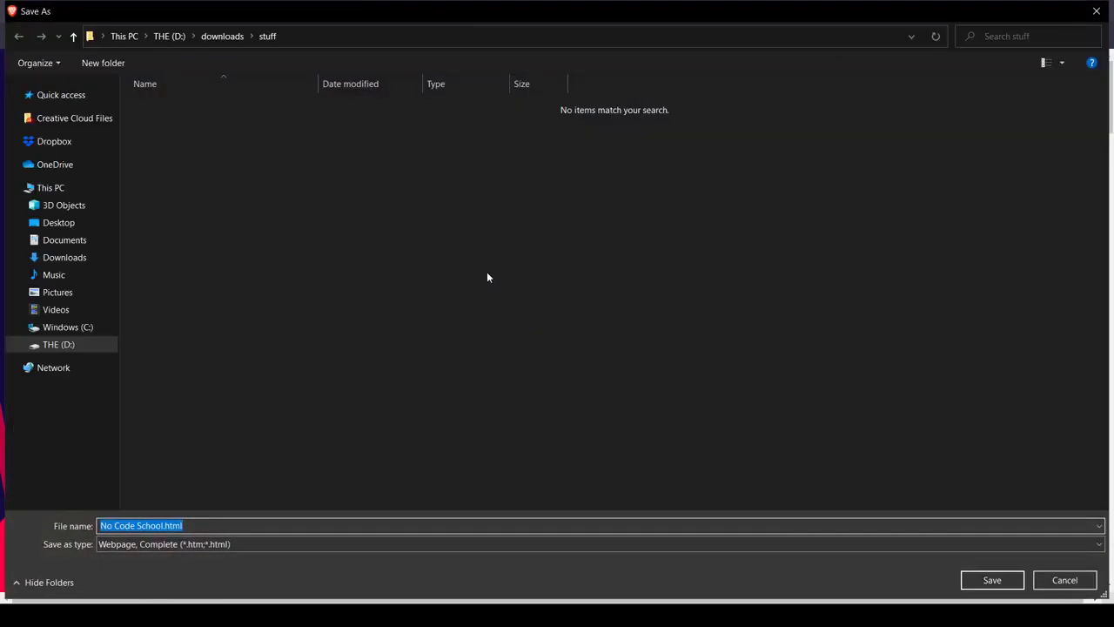
left_click(1001, 583)
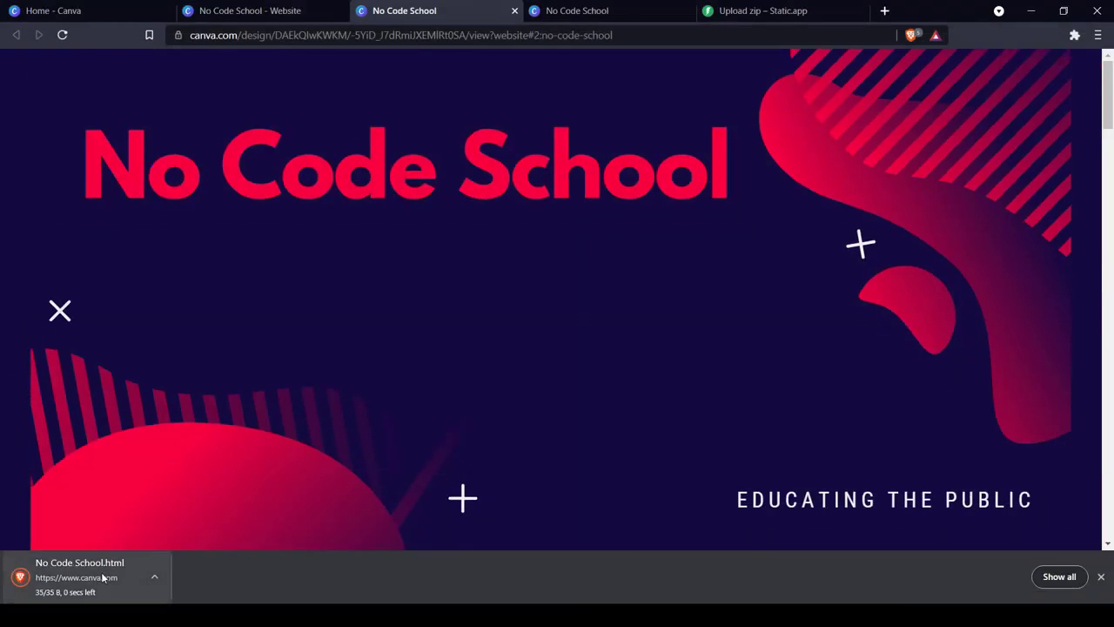
Show the saved No Code School.html in its folder and rename it index.html.
right_click(103, 573)
left_click(130, 535)
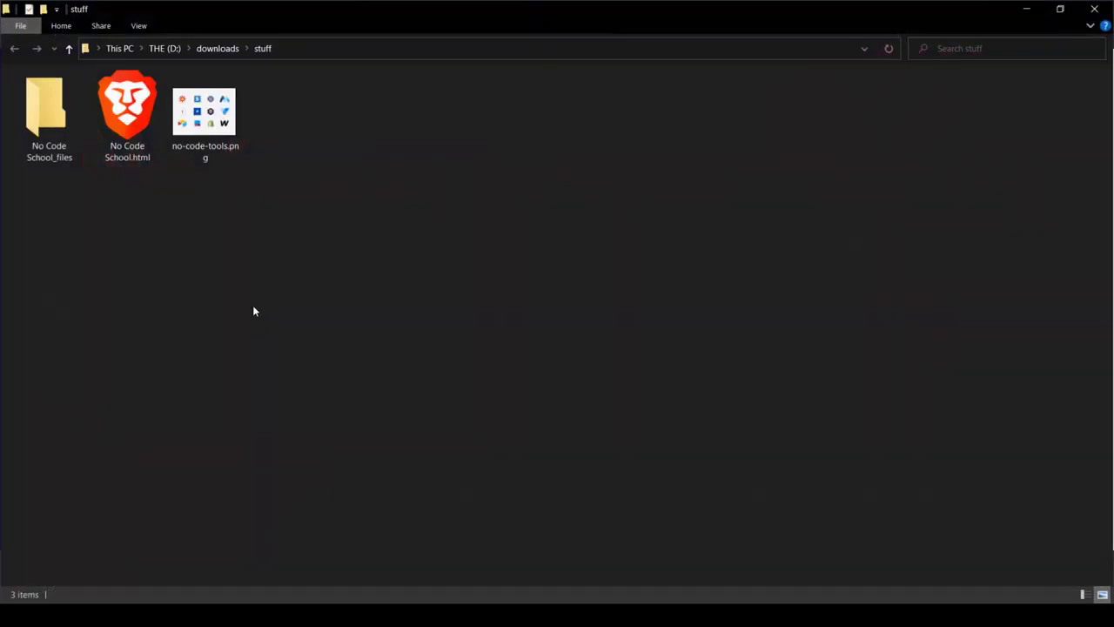
right_click(102, 141)
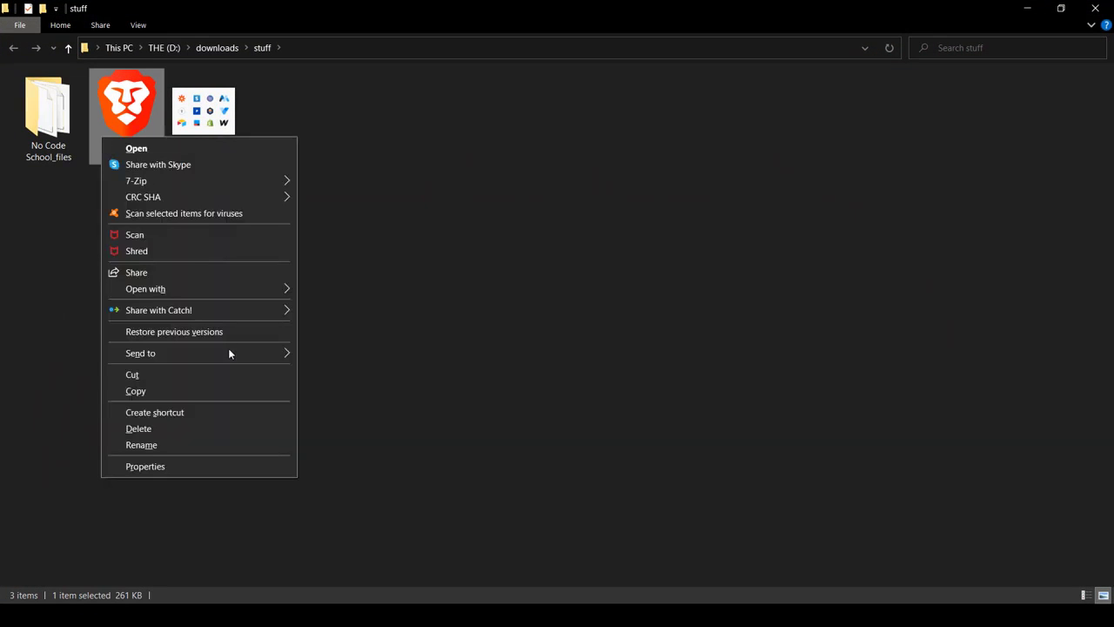
left_click(195, 443)
type("index")
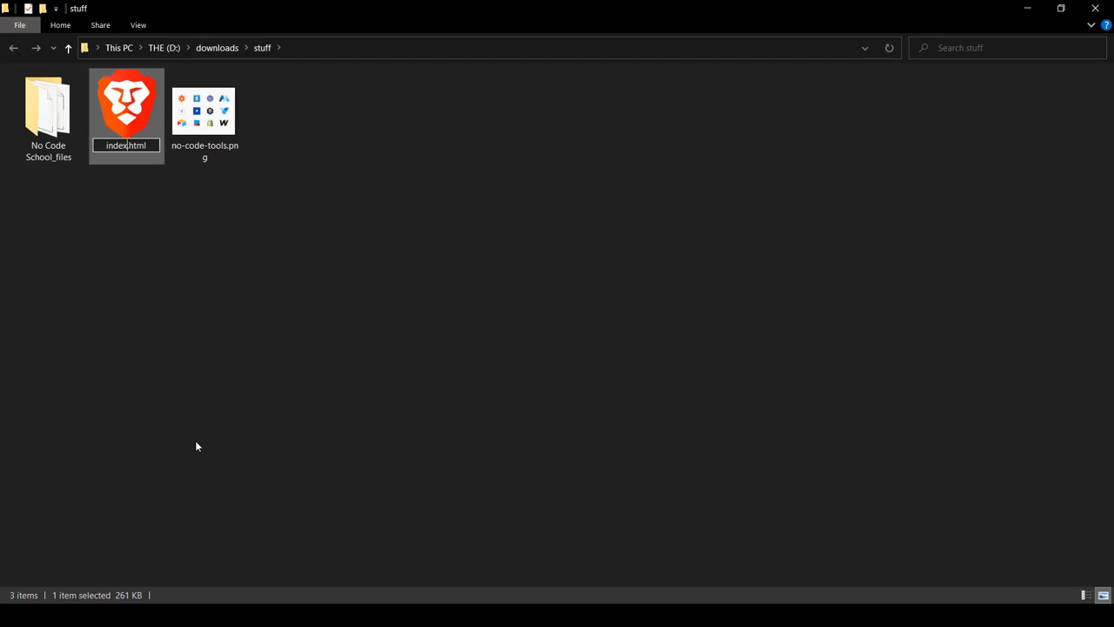
key("Return")
left_click(585, 402)
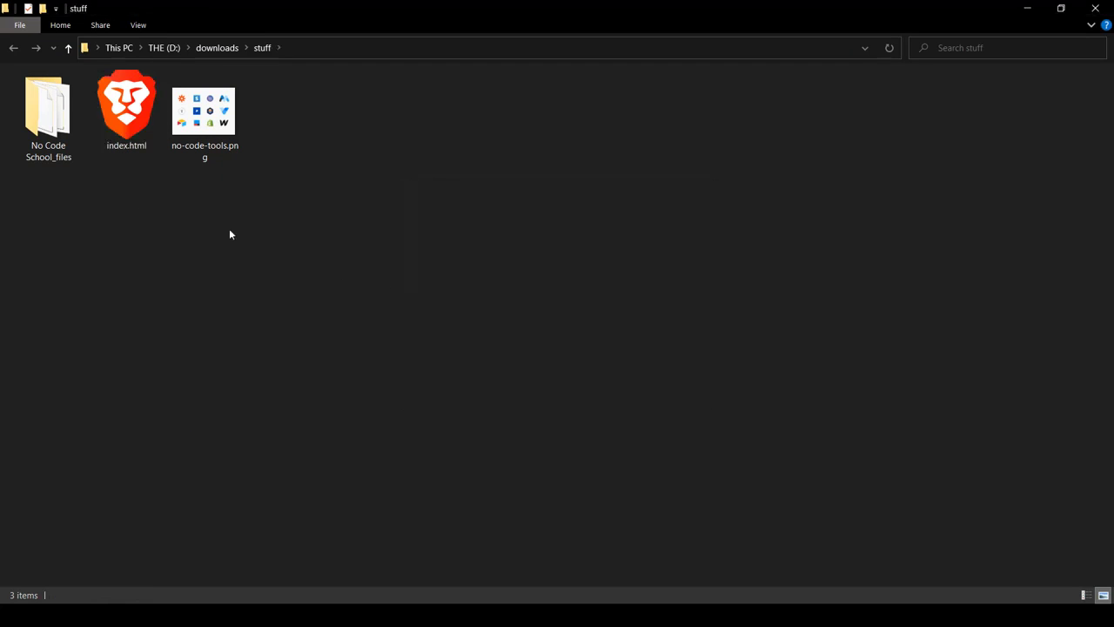
Compress the No Code School_files folder and index.html into one zip archive with 7-Zip and upload it to Static.app.
left_click_drag(111, 244, 52, 100)
right_click(52, 101)
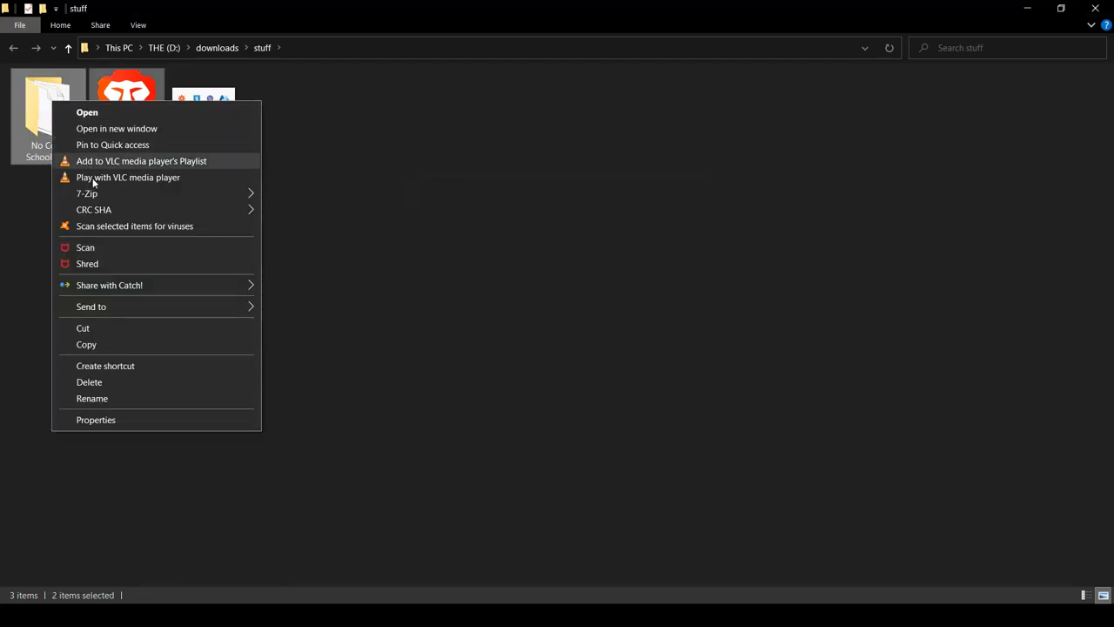
mouse_move(99, 199)
left_click(372, 259)
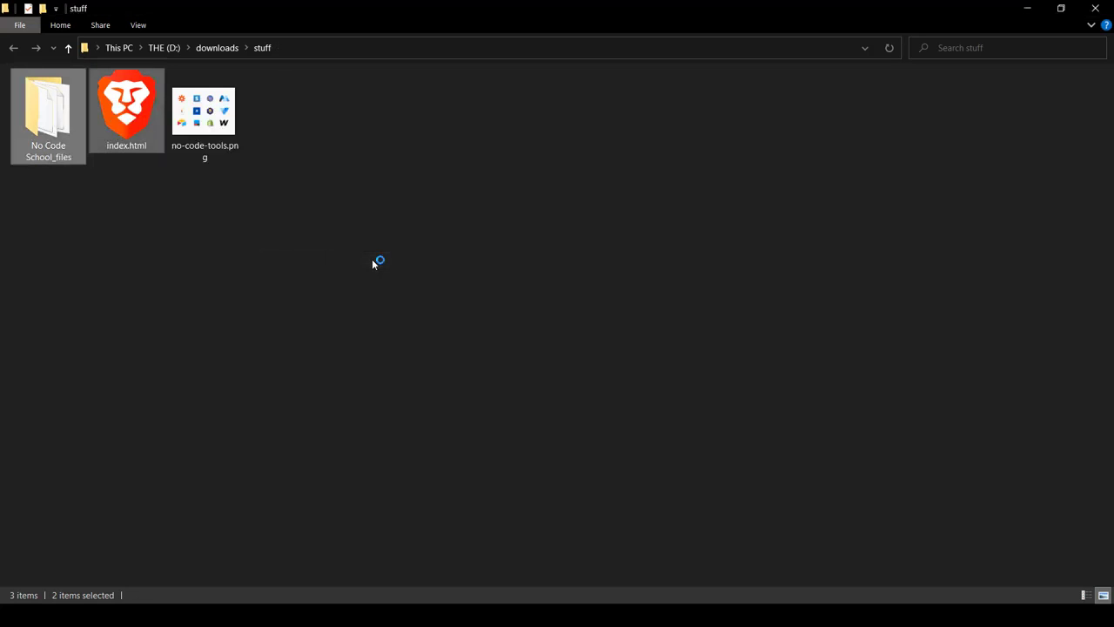
left_click_drag(280, 139, 534, 224)
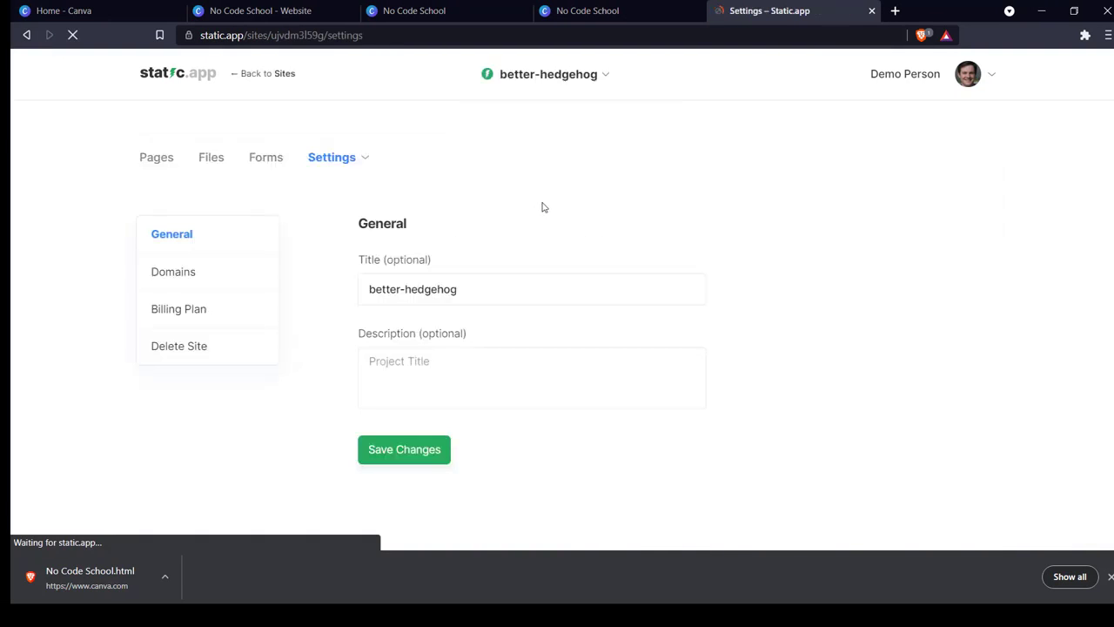
Set the site's title to "No Code School" and its description to "educating the public", and save the general settings.
double_click(525, 288)
key("ctrl+a")
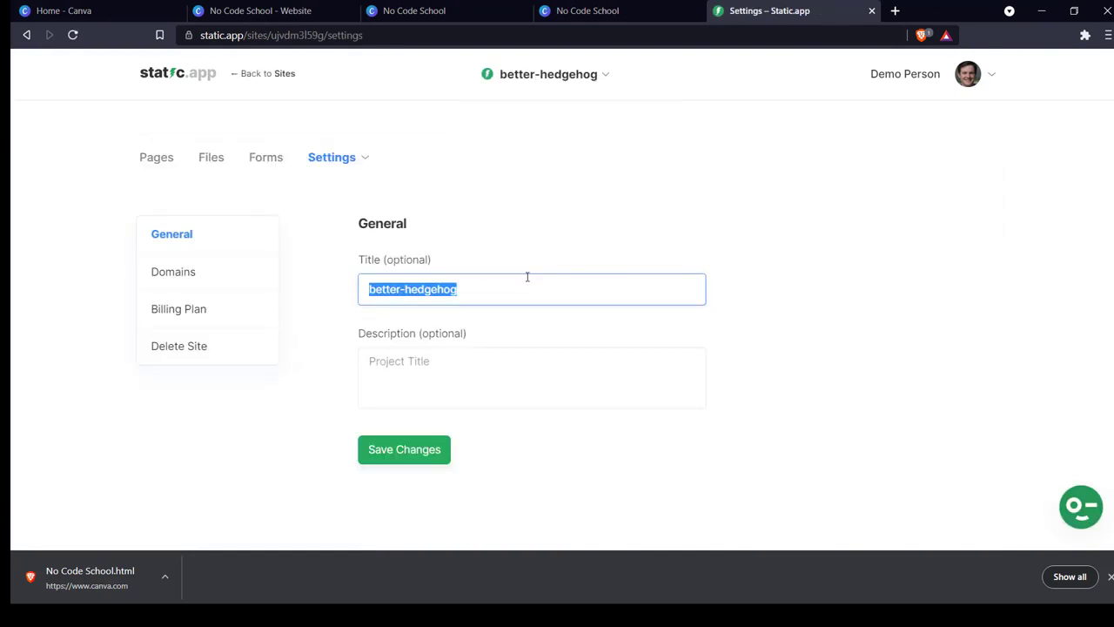
type("No Code ")
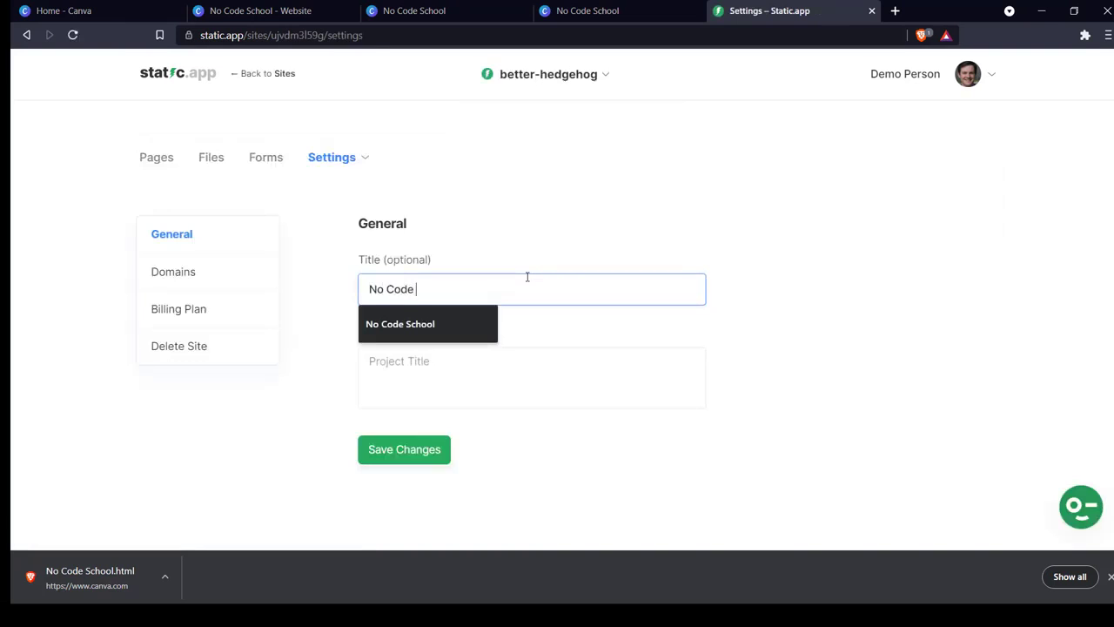
type("School")
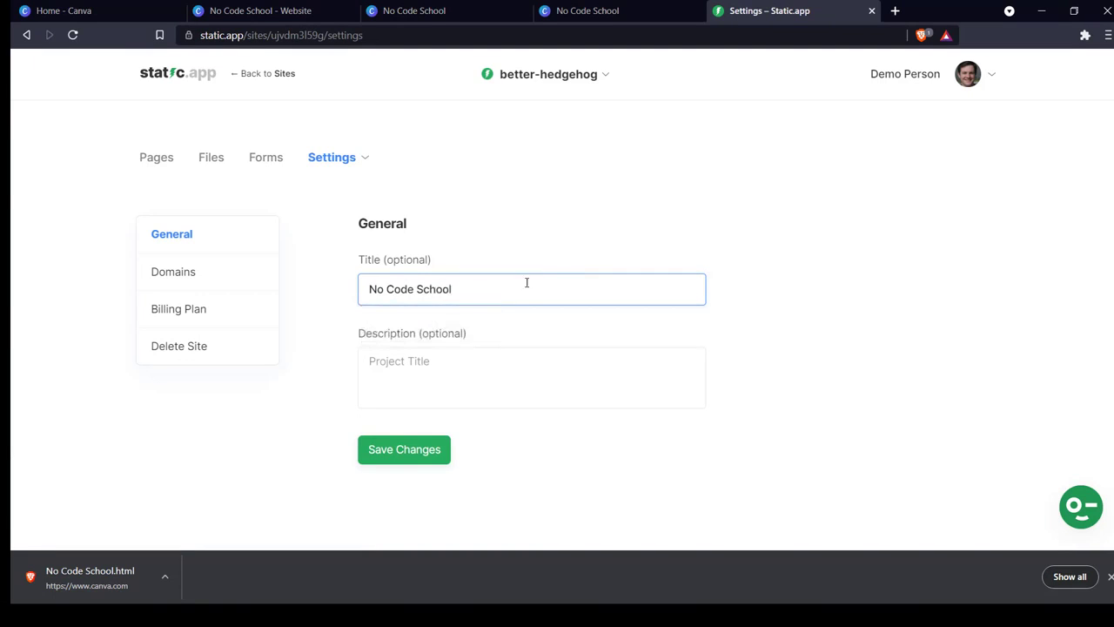
left_click(518, 359)
type("educa")
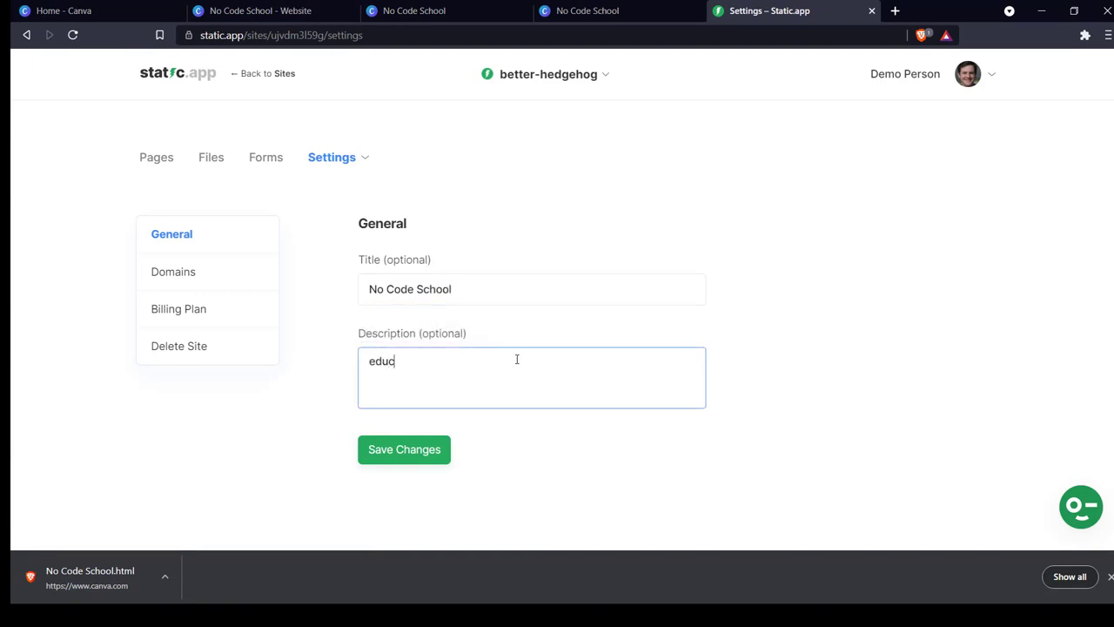
type("ting the public")
left_click(437, 447)
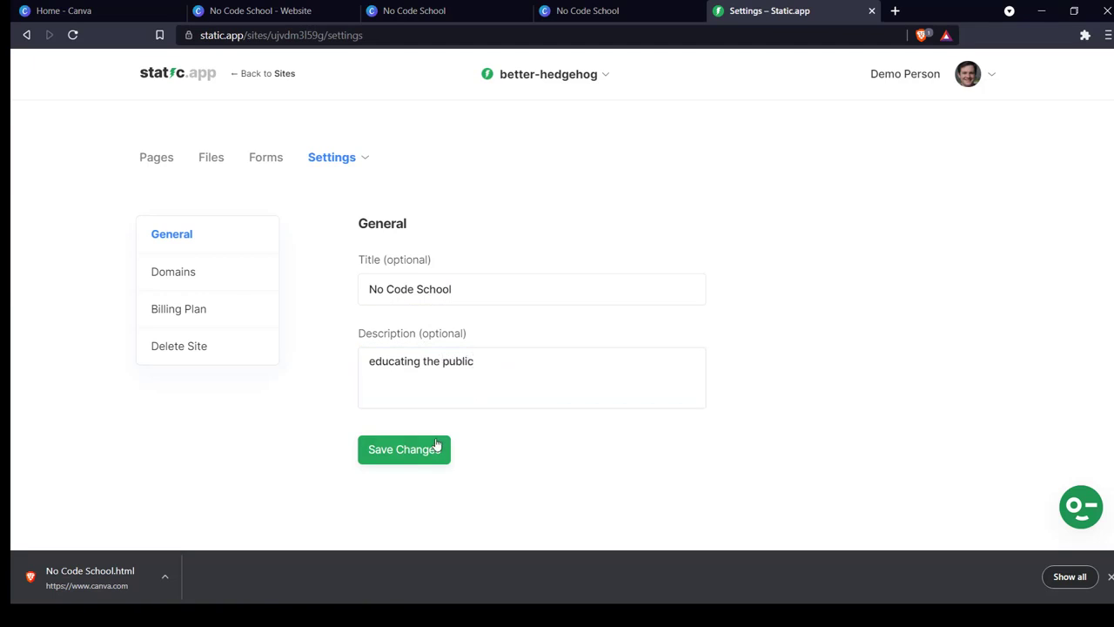
View the site's uploaded pages, set its free domain to ncs.static.app and save the domain settings.
left_click(169, 163)
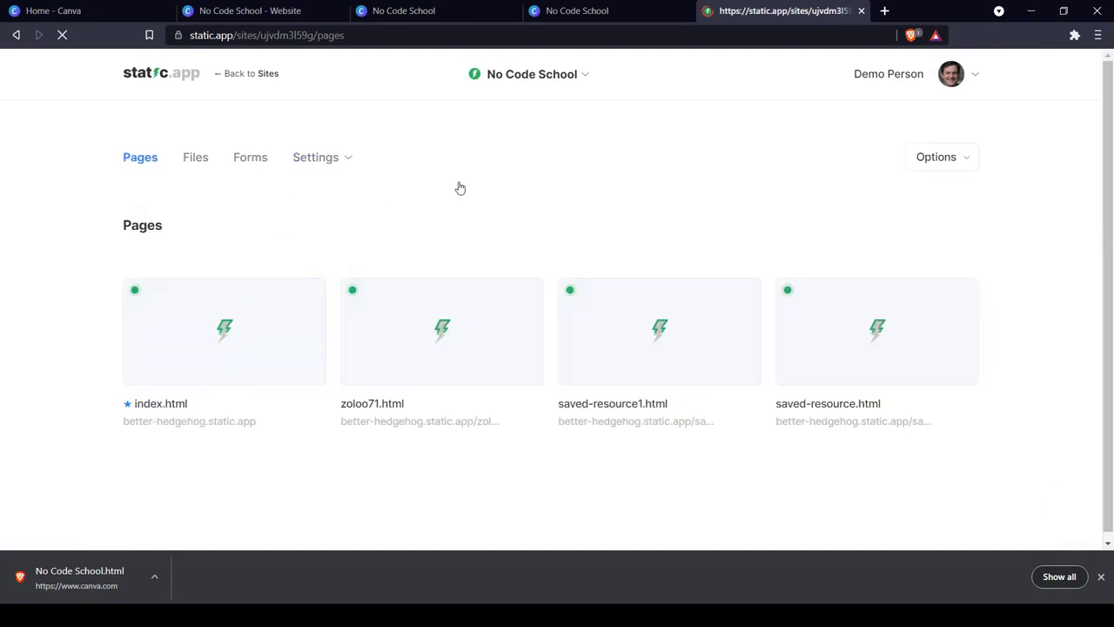
left_click(343, 158)
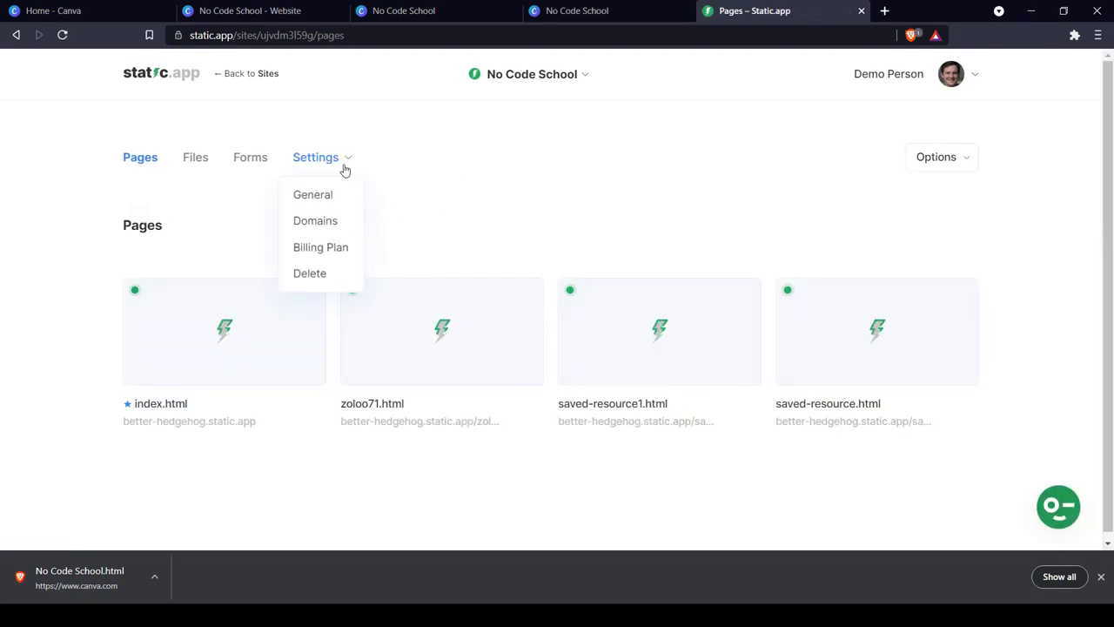
left_click(326, 222)
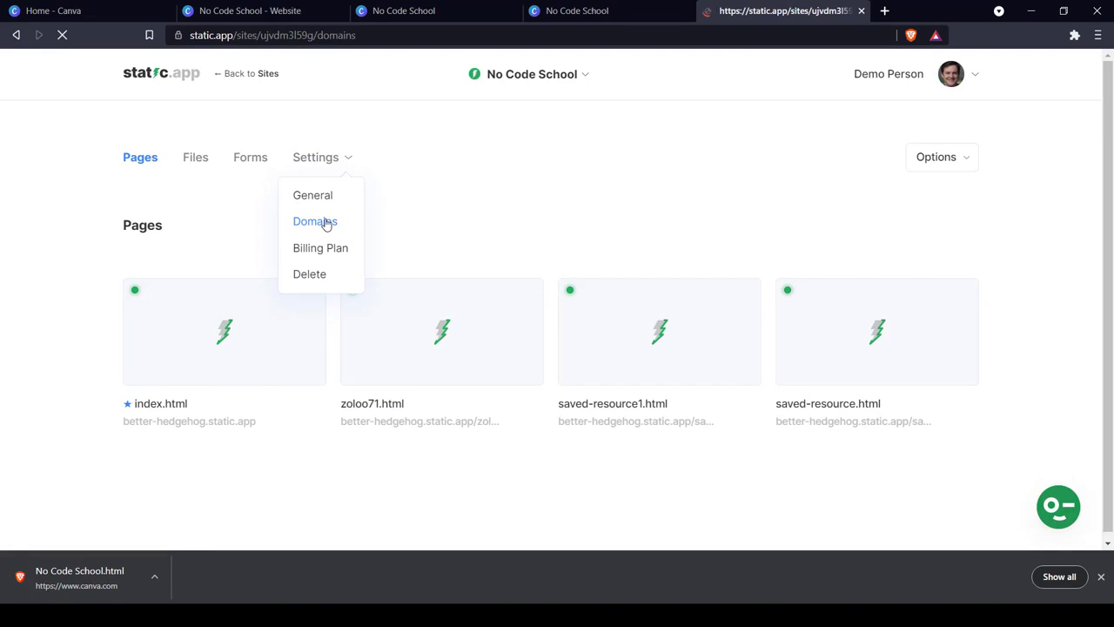
left_click(432, 300)
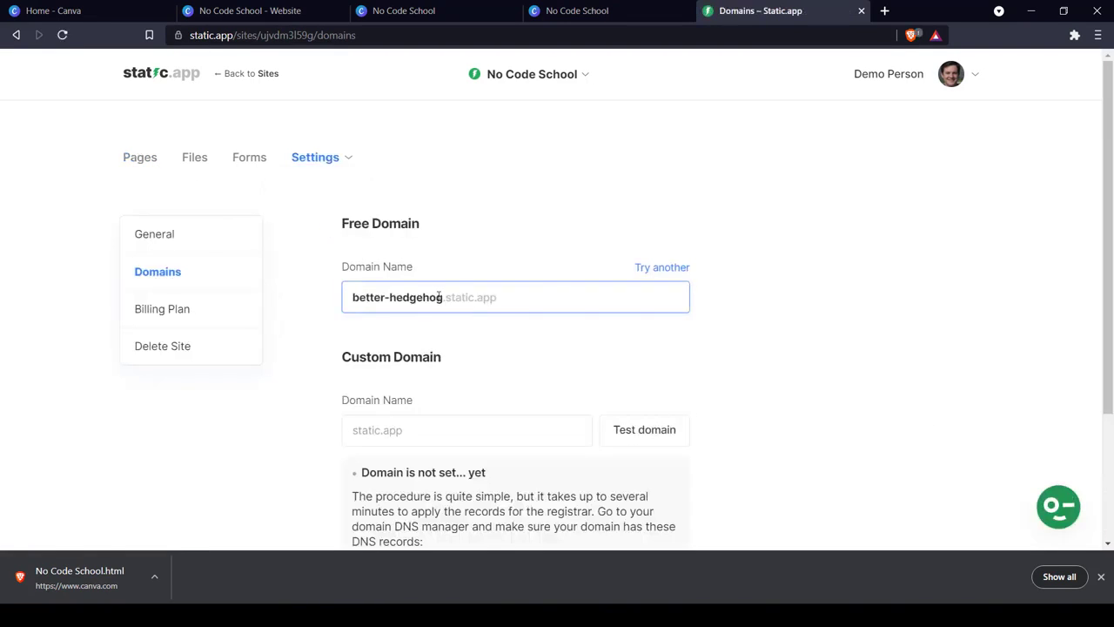
left_click_drag(442, 297, 326, 298)
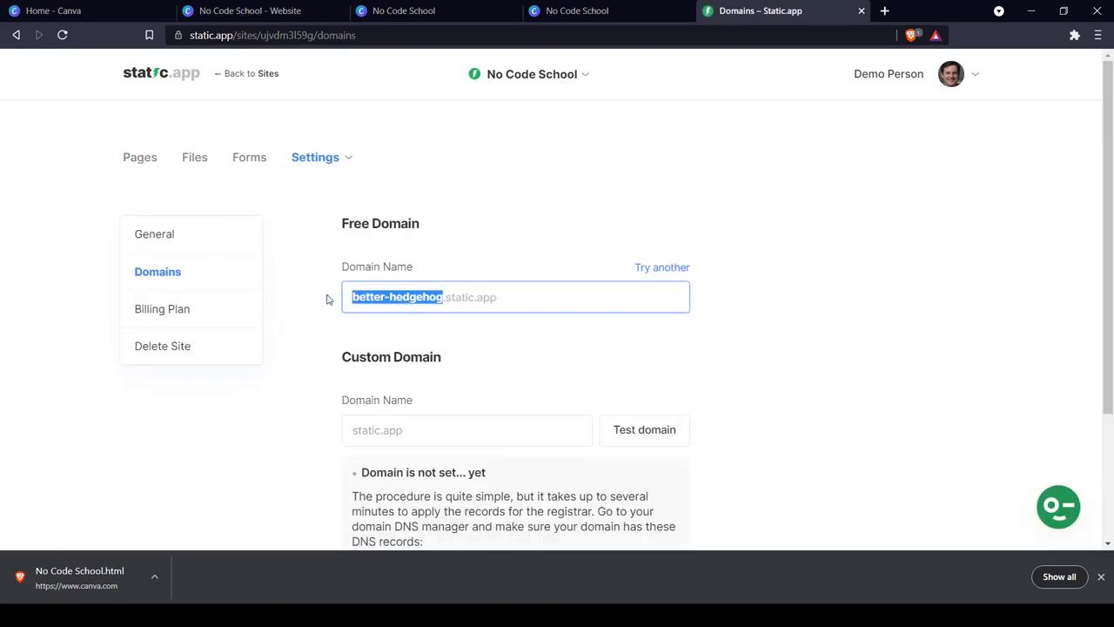
type("ncs")
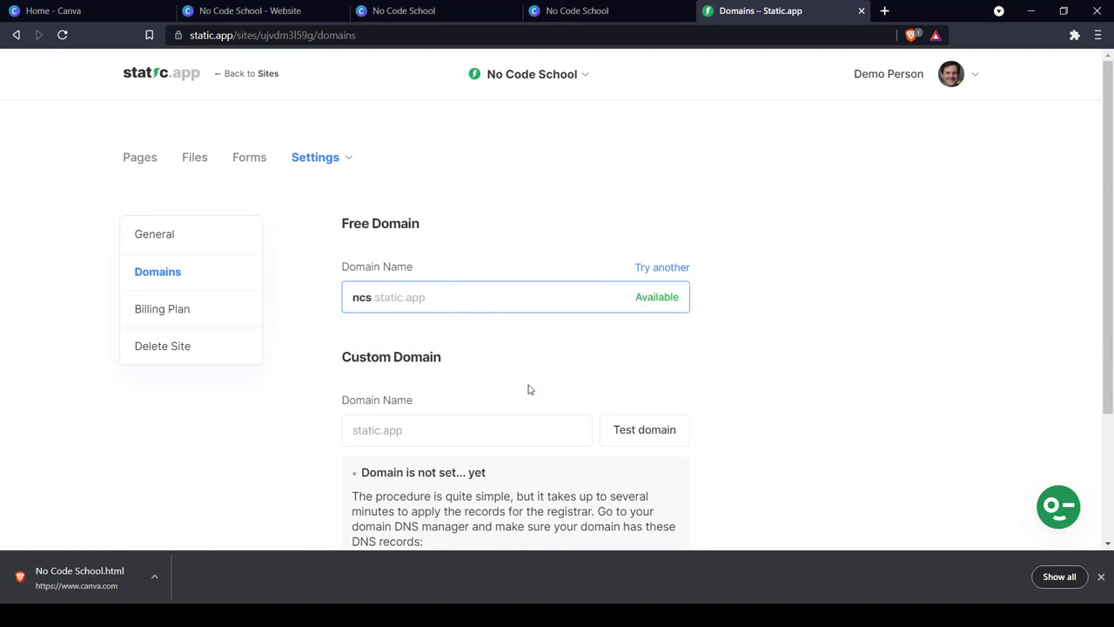
scroll(528, 390, "down", 2)
left_click(396, 483)
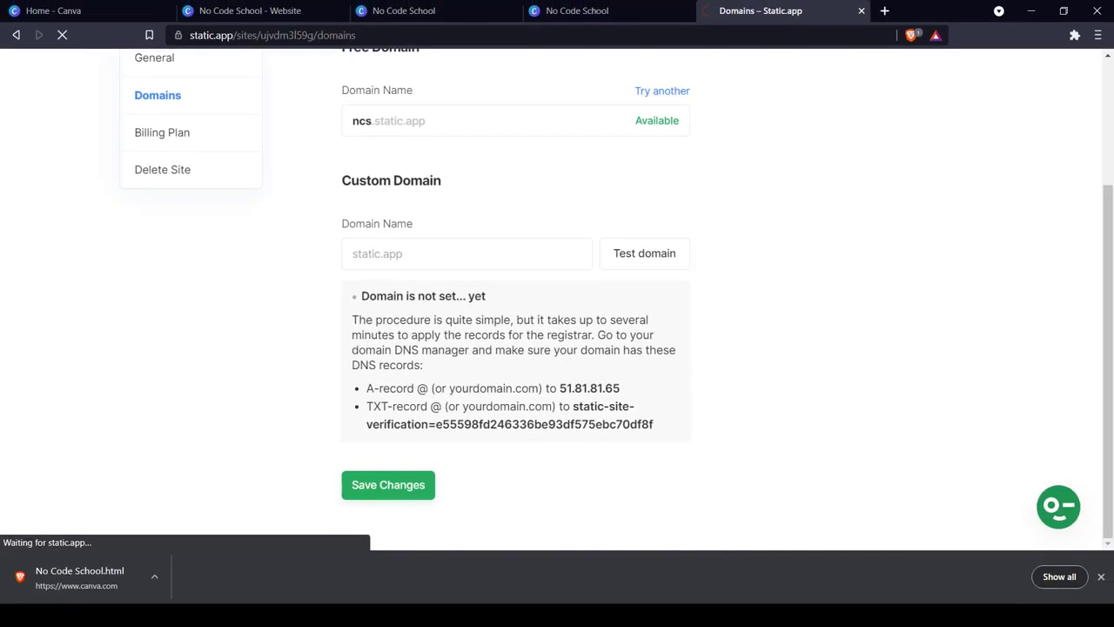
Check the live site at ncs.static.app in a new tab and return to the No Code School design in Canva.
left_click(885, 10)
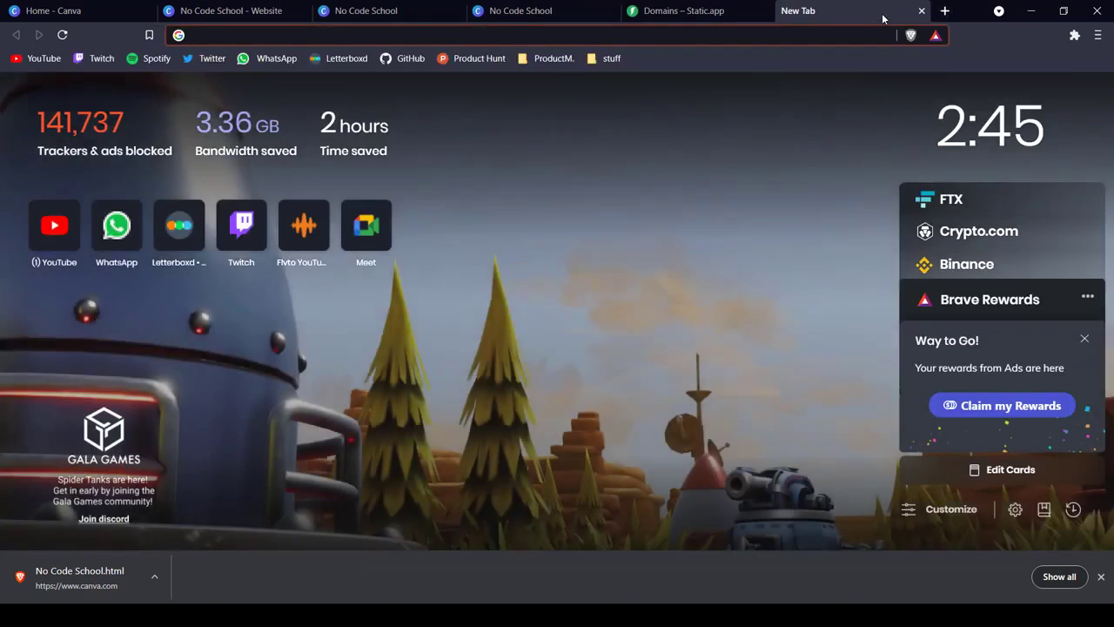
type("ncs.stat")
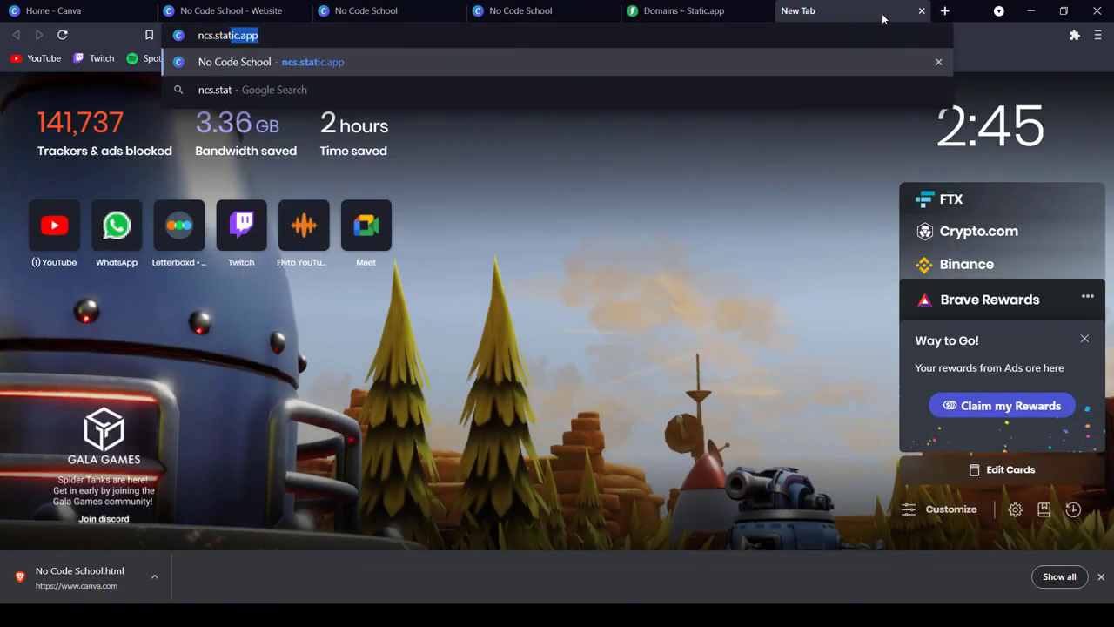
type("ic.app")
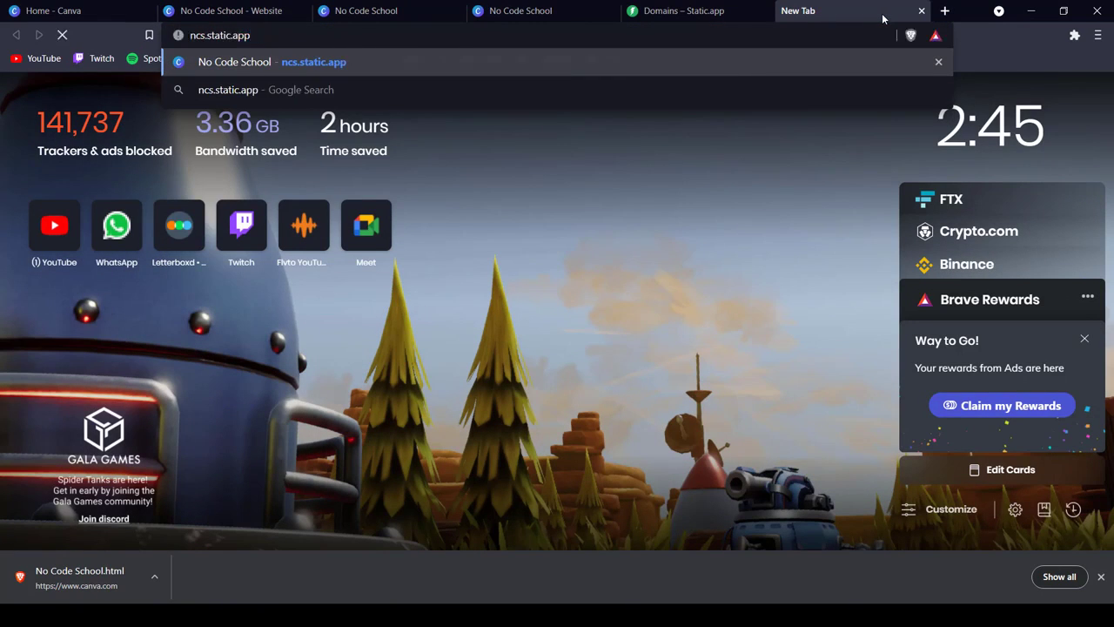
key("Return")
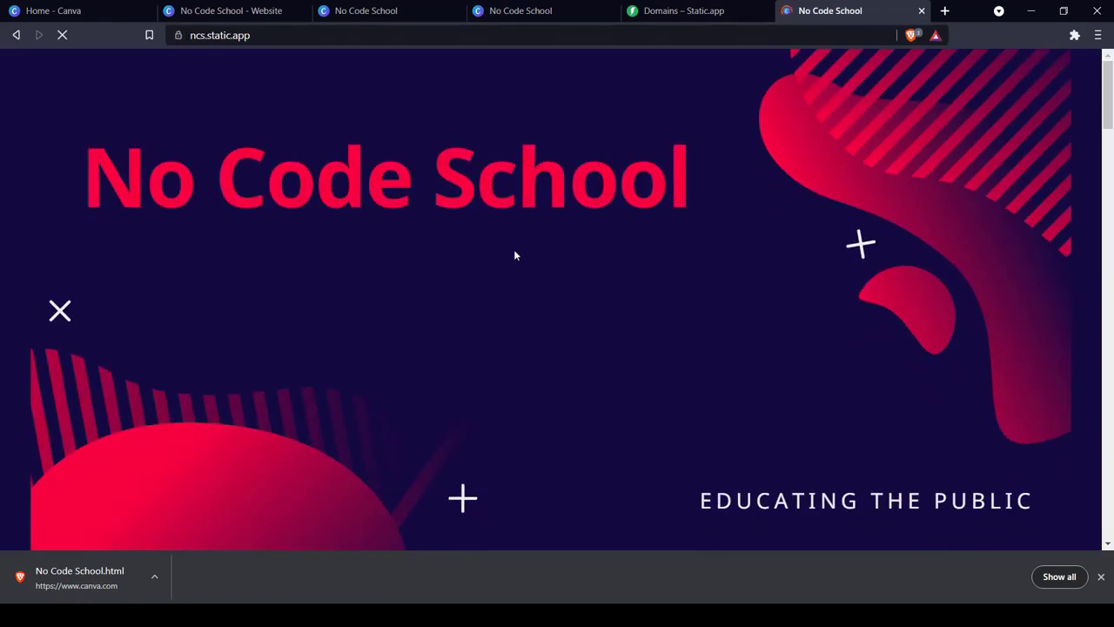
scroll(535, 243, "down", 5)
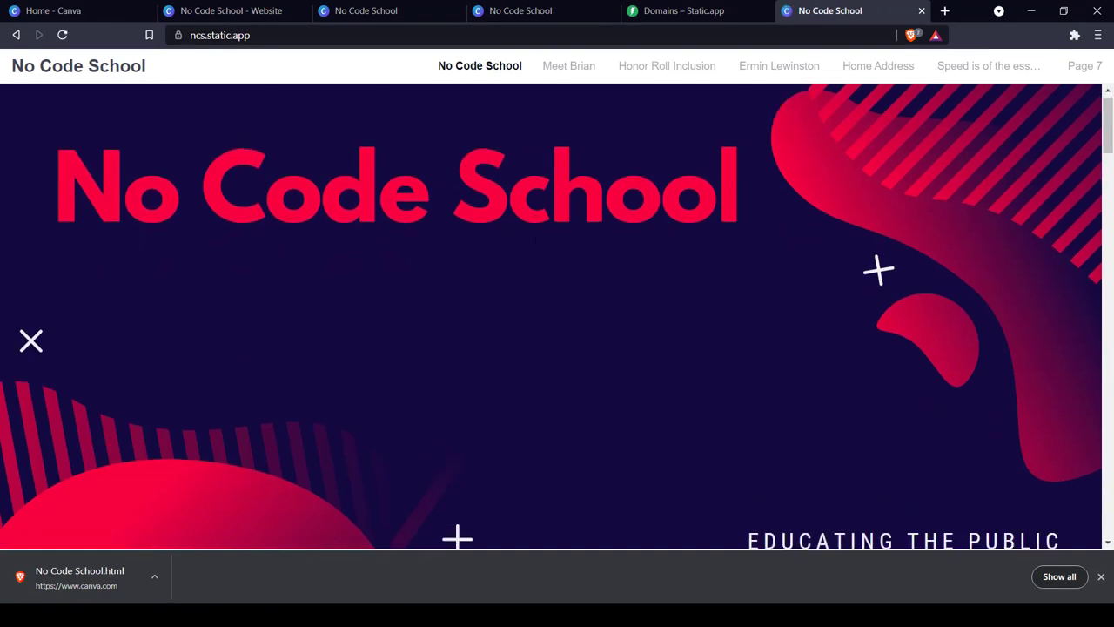
scroll(534, 244, "down", 5)
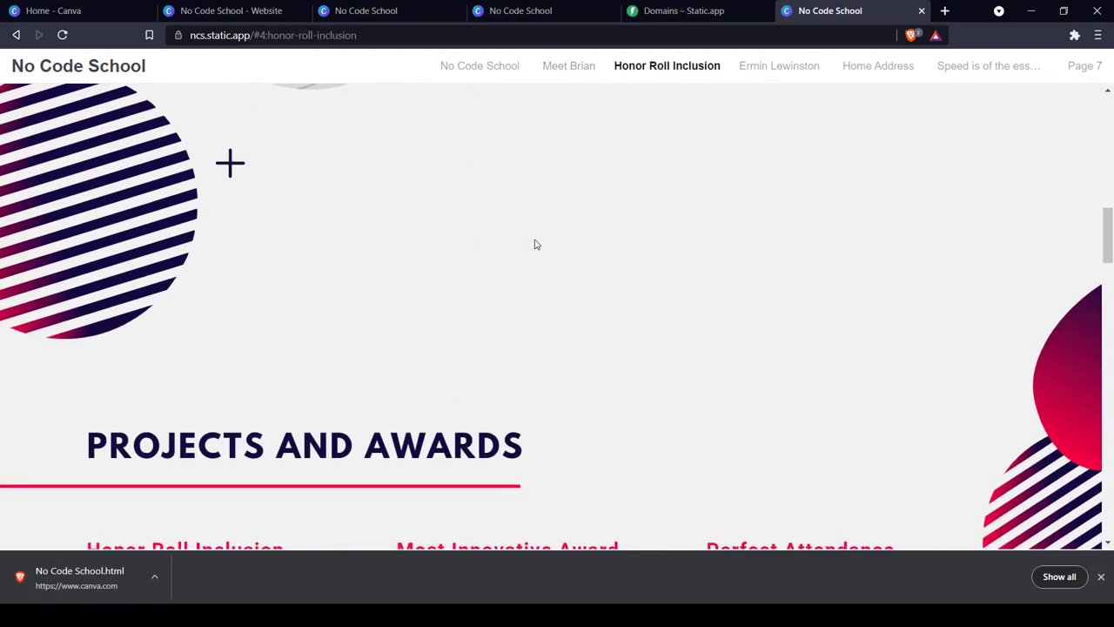
scroll(534, 244, "up", 12)
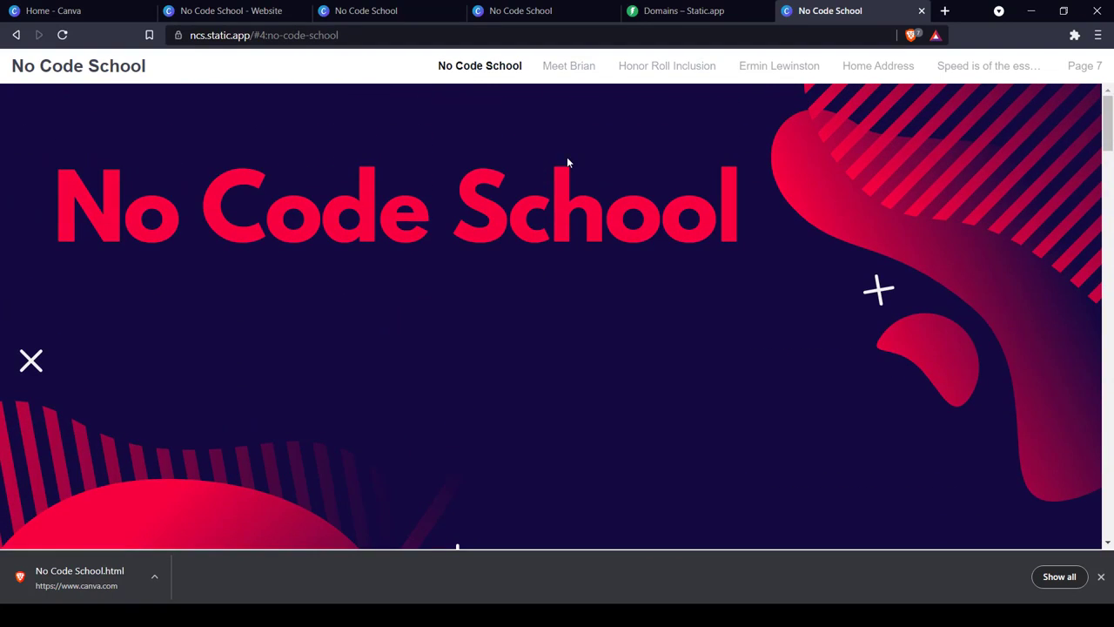
left_click(670, 10)
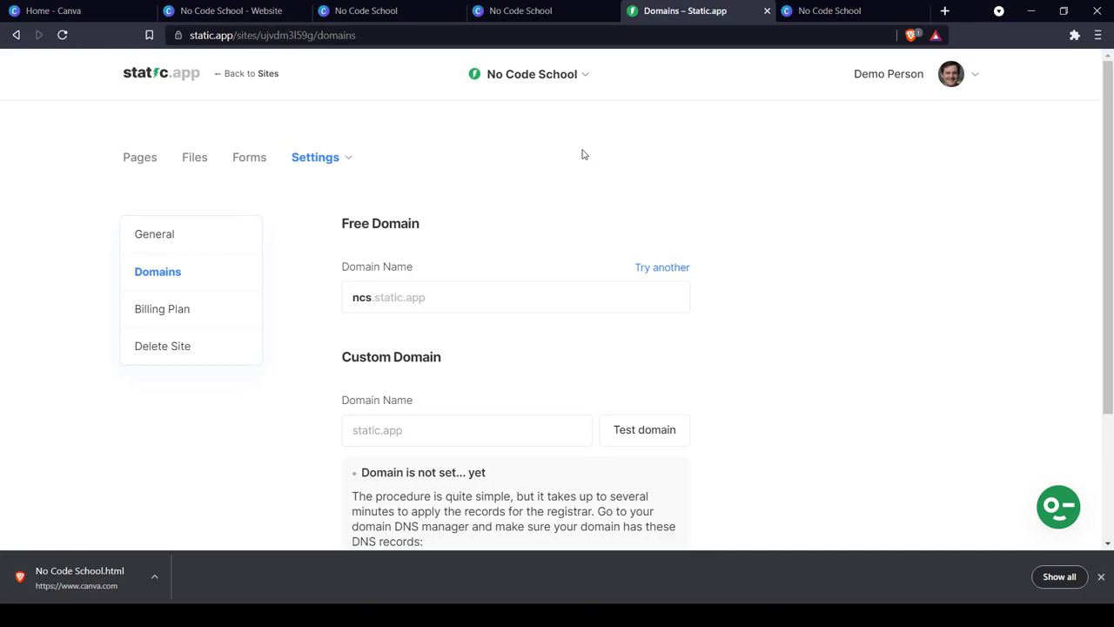
key("ctrl+2")
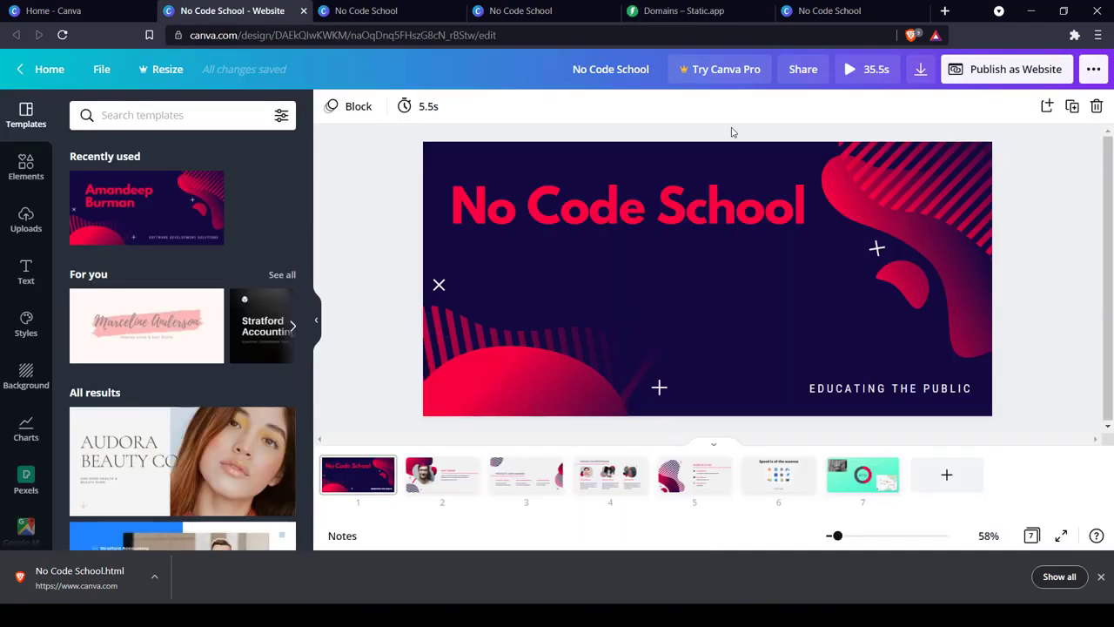